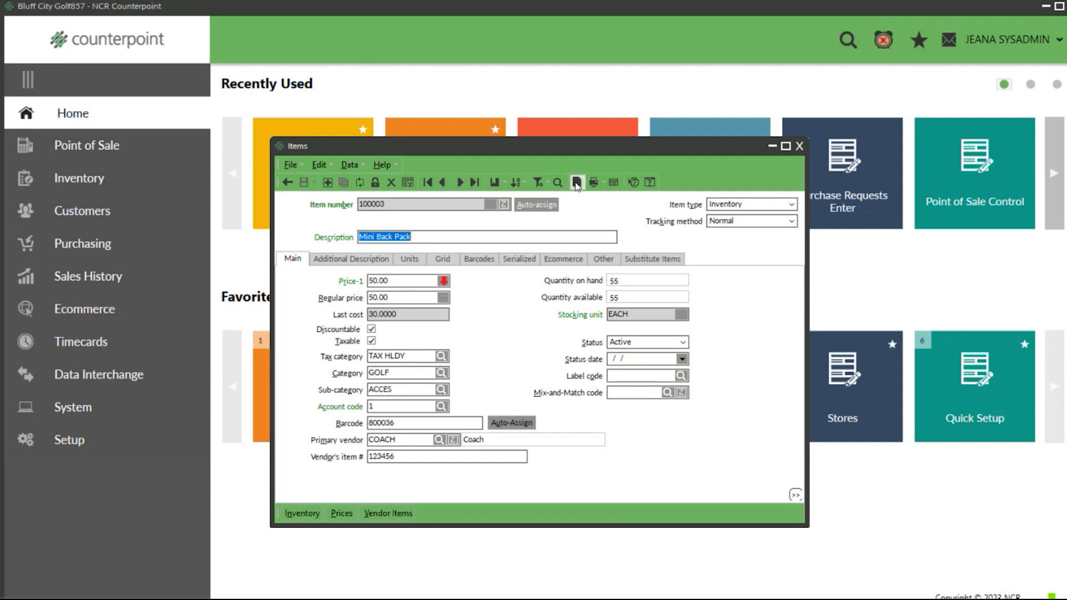
Step: Add an item note to Mini Back Pack with a date/time ID and the text "this becomes informational", saving and closing it
{"action": "left_click", "coordinate": [577, 187]}
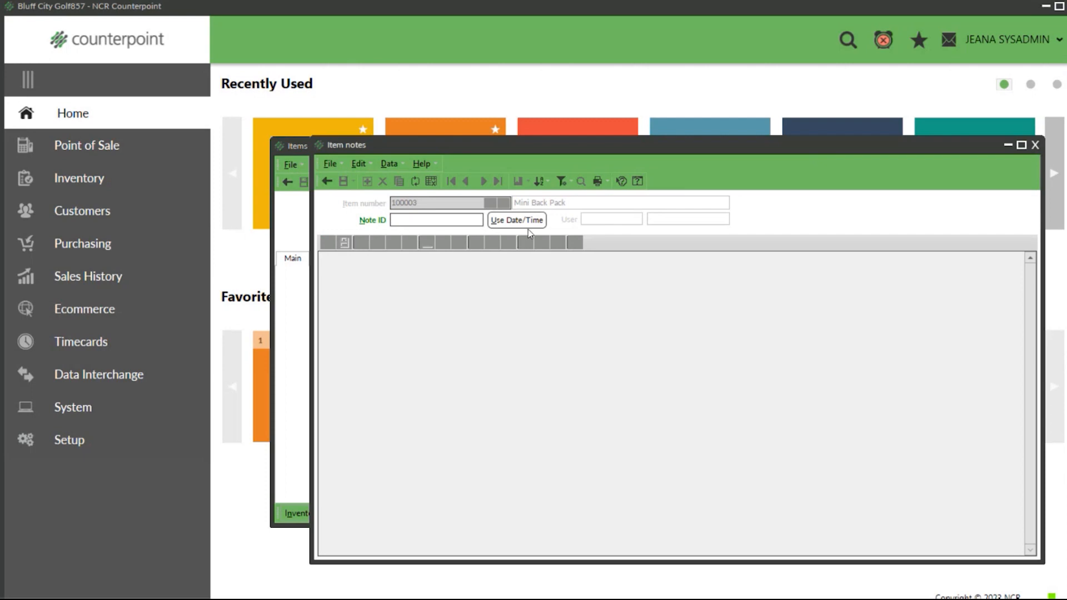
{"action": "left_click", "coordinate": [505, 221]}
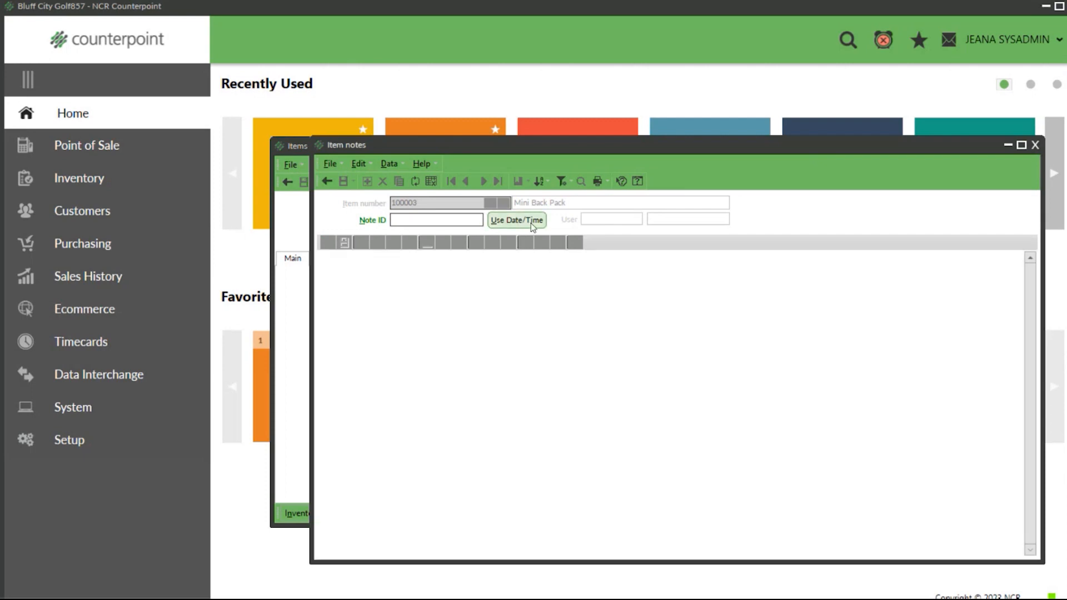
{"action": "type", "text": "this "}
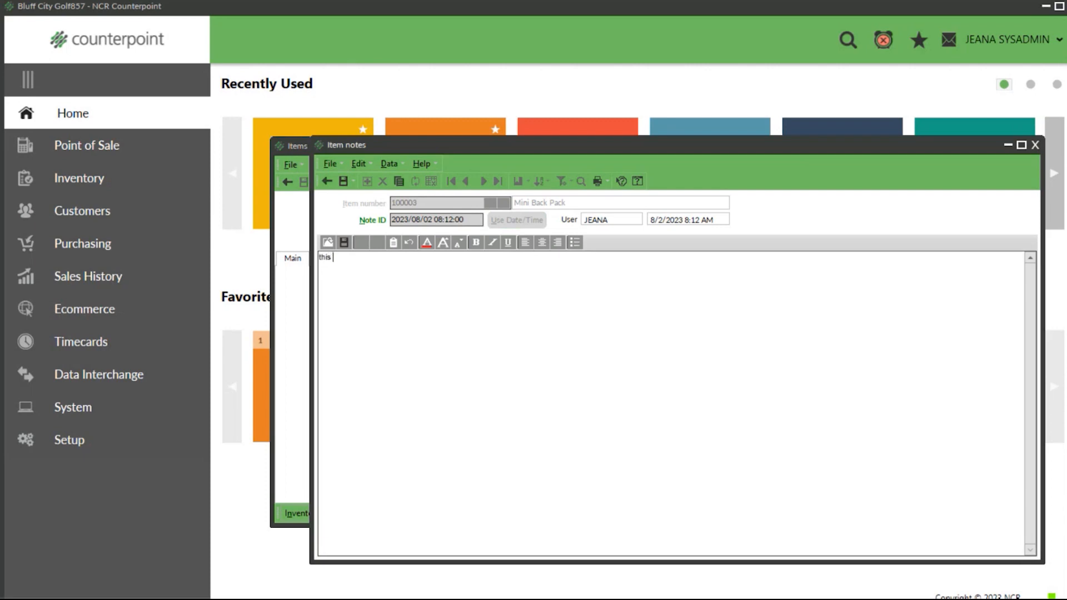
{"action": "type", "text": "becomes informational"}
{"action": "left_click", "coordinate": [343, 181]}
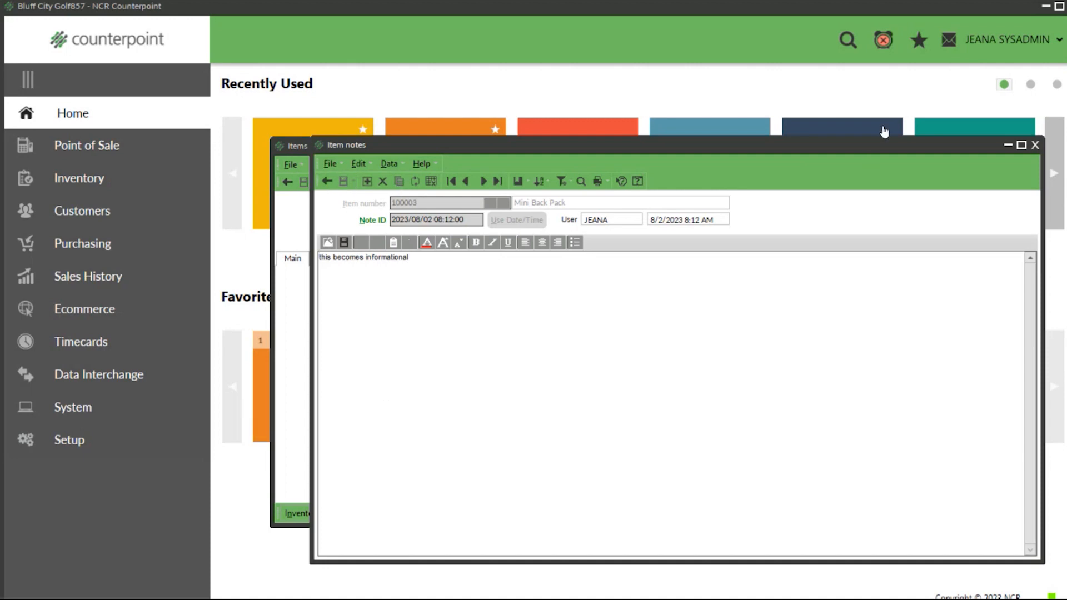
{"action": "left_click", "coordinate": [1036, 146]}
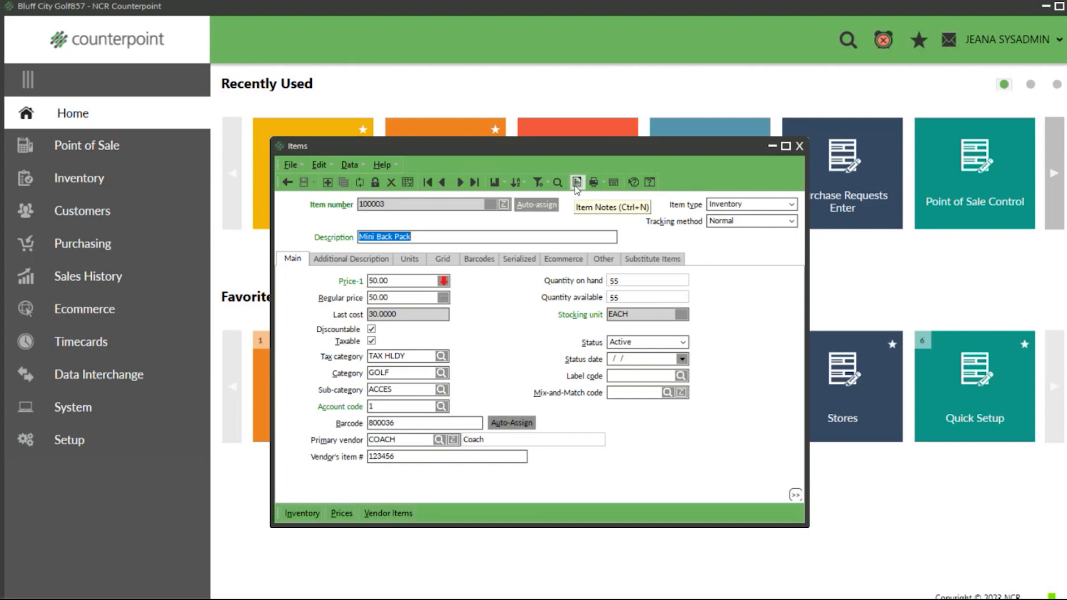
Step: Reopen the item notes for Mini Back Pack and delete the saved date/time note
{"action": "left_click", "coordinate": [576, 183]}
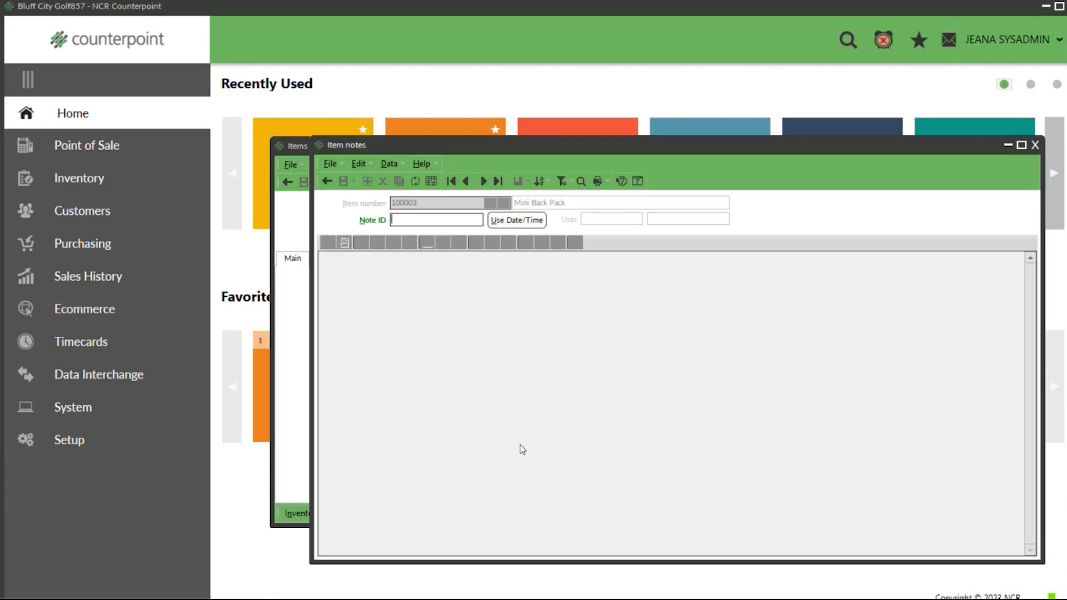
{"action": "left_click", "coordinate": [483, 182]}
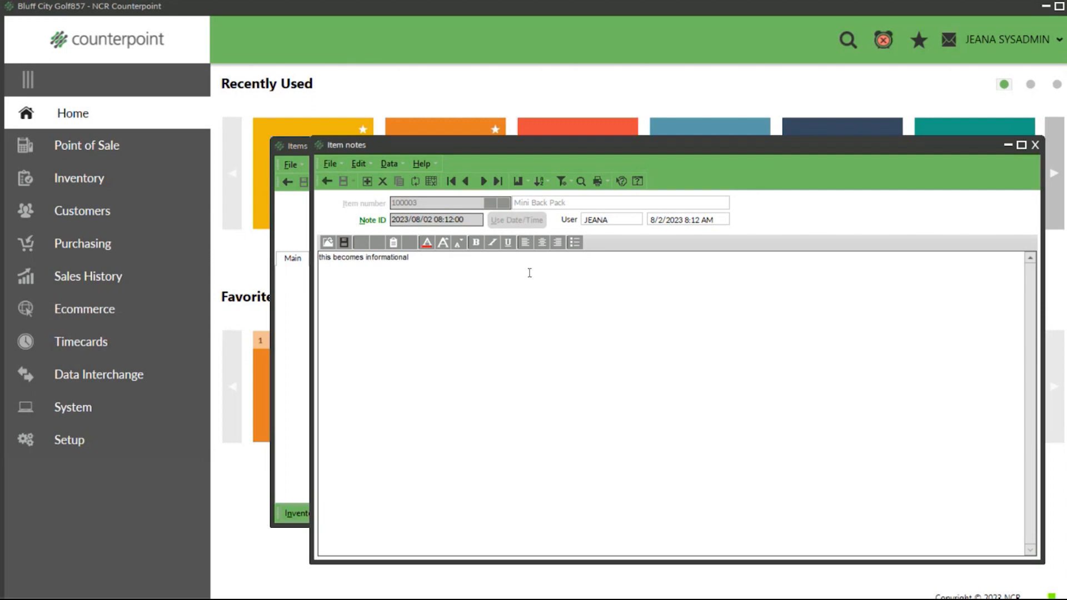
{"action": "left_click", "coordinate": [382, 182]}
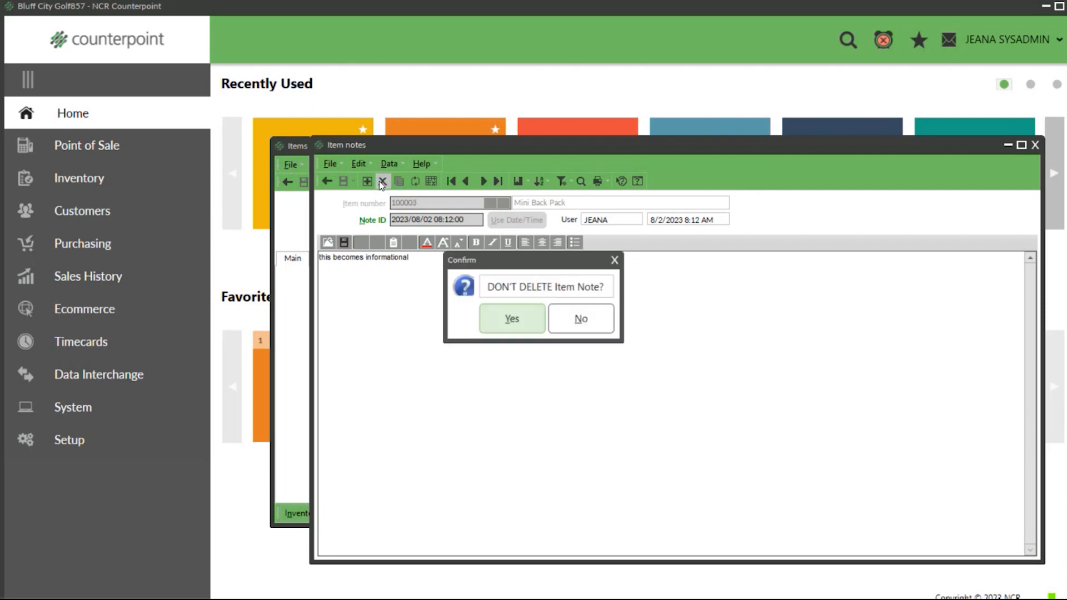
{"action": "left_click", "coordinate": [510, 321]}
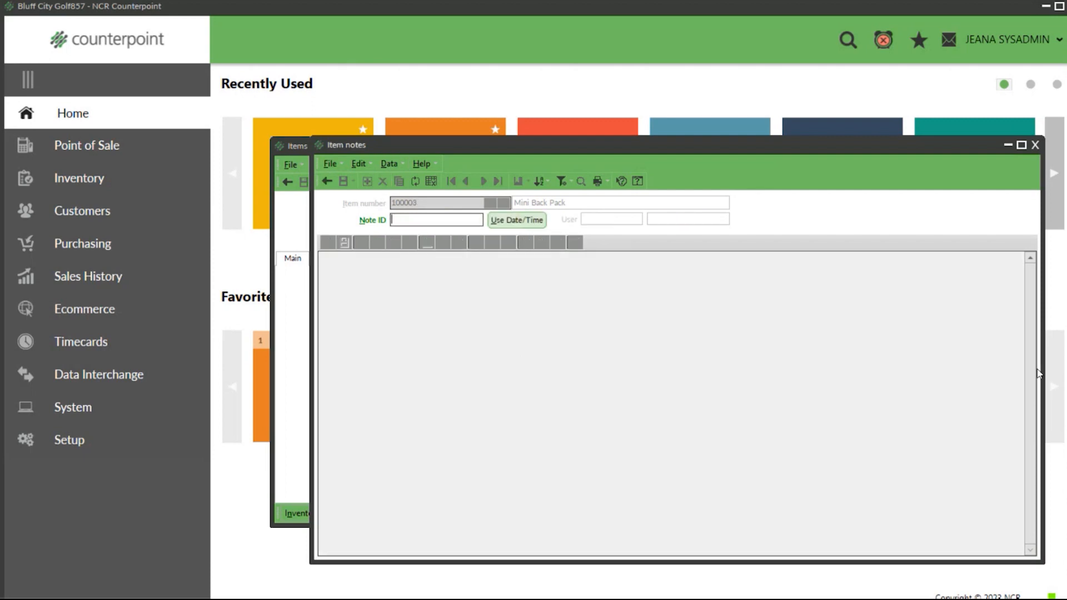
Step: Narrow the item notes window and start a note with ID AUTO and the text "this is a note"
{"action": "left_click_drag", "start_coordinate": [1041, 369], "coordinate": [952, 369]}
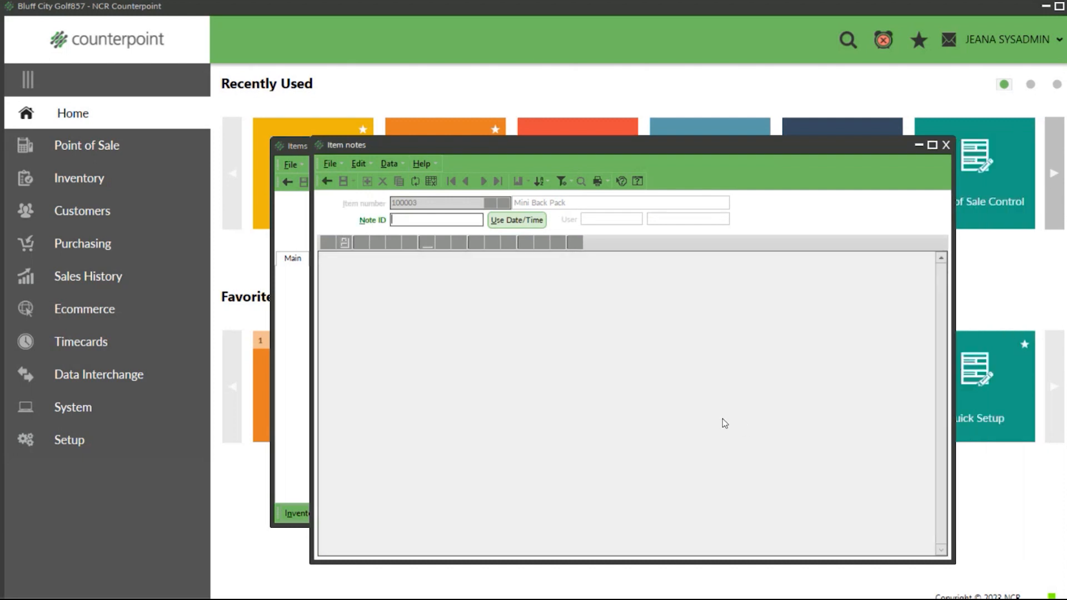
{"action": "type", "text": "AUTO"}
{"action": "key", "text": "Tab"}
{"action": "type", "text": "th"}
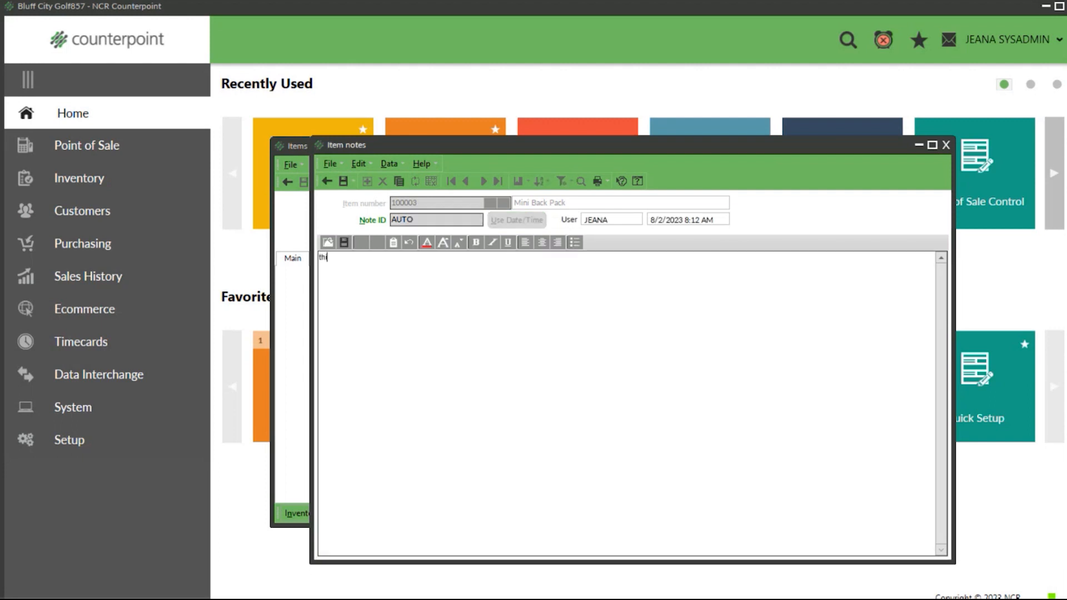
{"action": "type", "text": "is is a note"}
Step: Format the whole note text as Arial Unicode MS, Bold, size 16, Blue, and discard the unsaved note
{"action": "left_click_drag", "start_coordinate": [362, 258], "coordinate": [286, 280]}
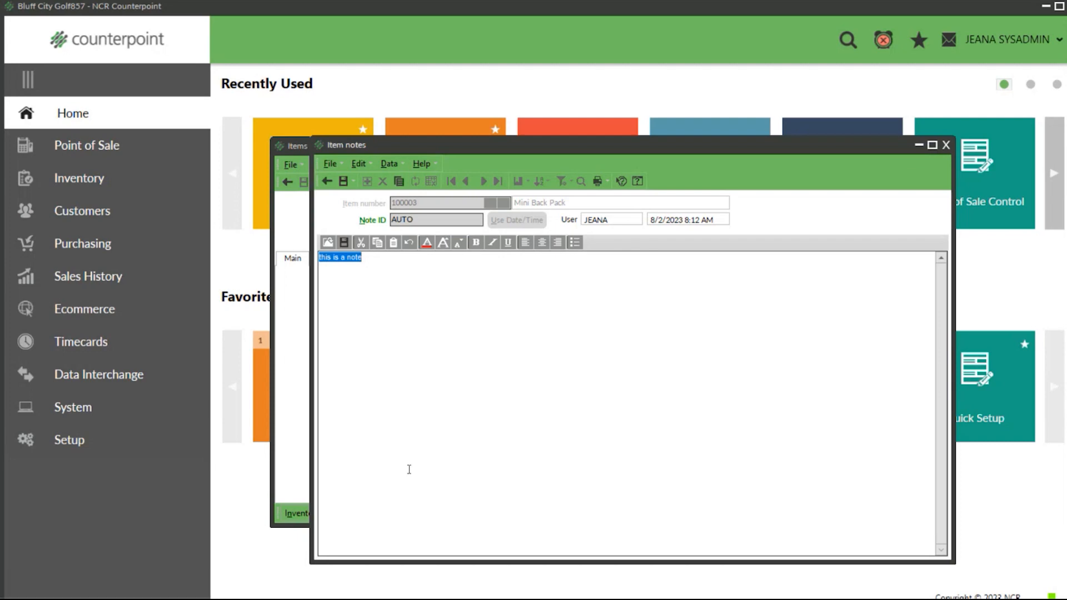
{"action": "left_click", "coordinate": [427, 246]}
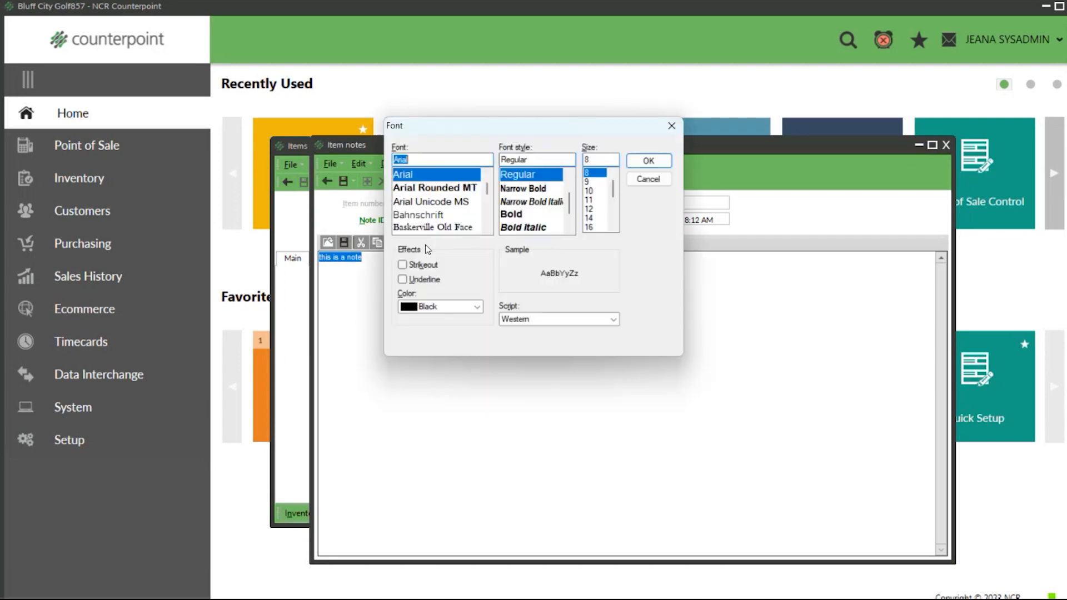
{"action": "left_click", "coordinate": [431, 201]}
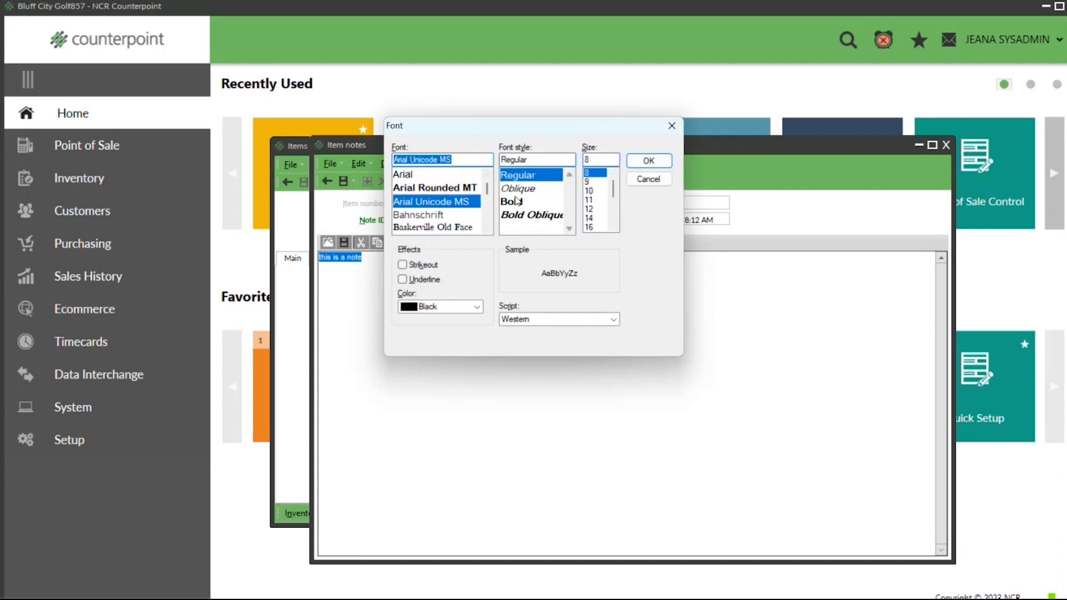
{"action": "left_click", "coordinate": [512, 201]}
{"action": "left_click", "coordinate": [589, 227]}
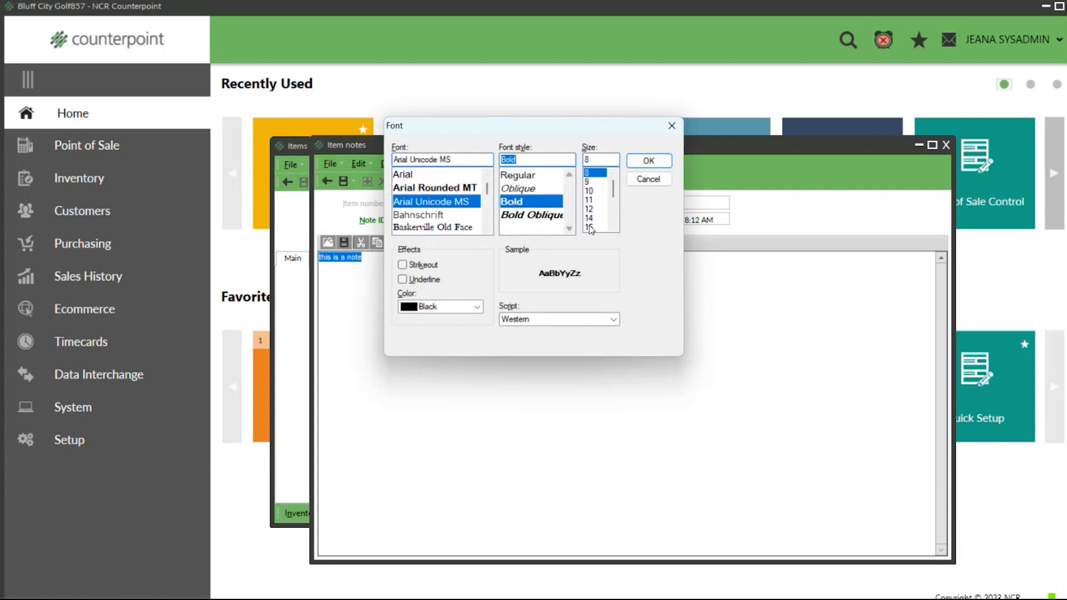
{"action": "left_click", "coordinate": [474, 307]}
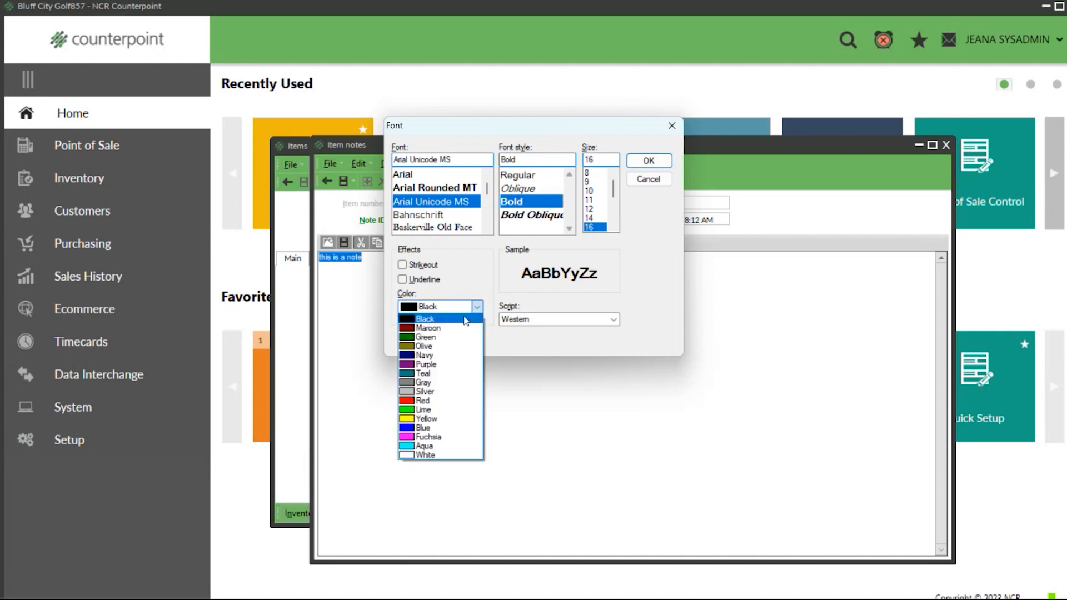
{"action": "left_click", "coordinate": [424, 429]}
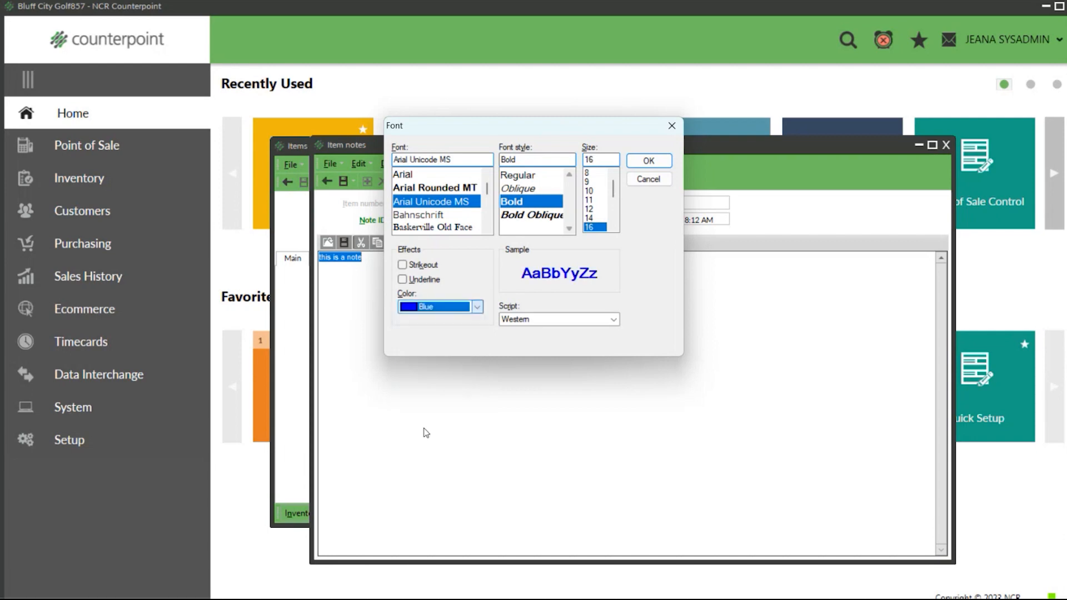
{"action": "left_click", "coordinate": [648, 161]}
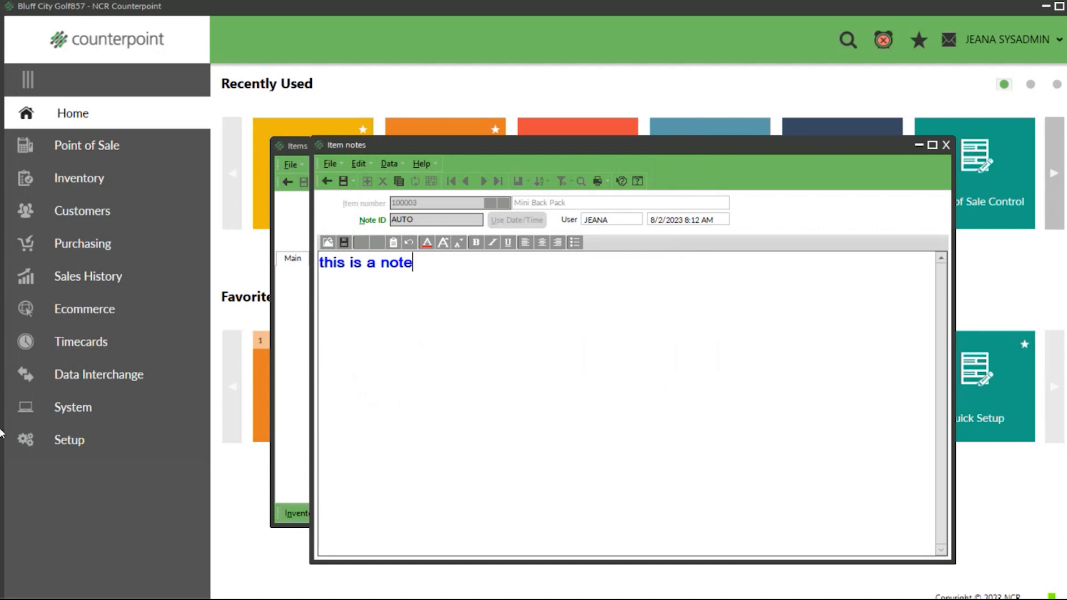
{"action": "left_click", "coordinate": [332, 185]}
{"action": "left_click", "coordinate": [569, 323]}
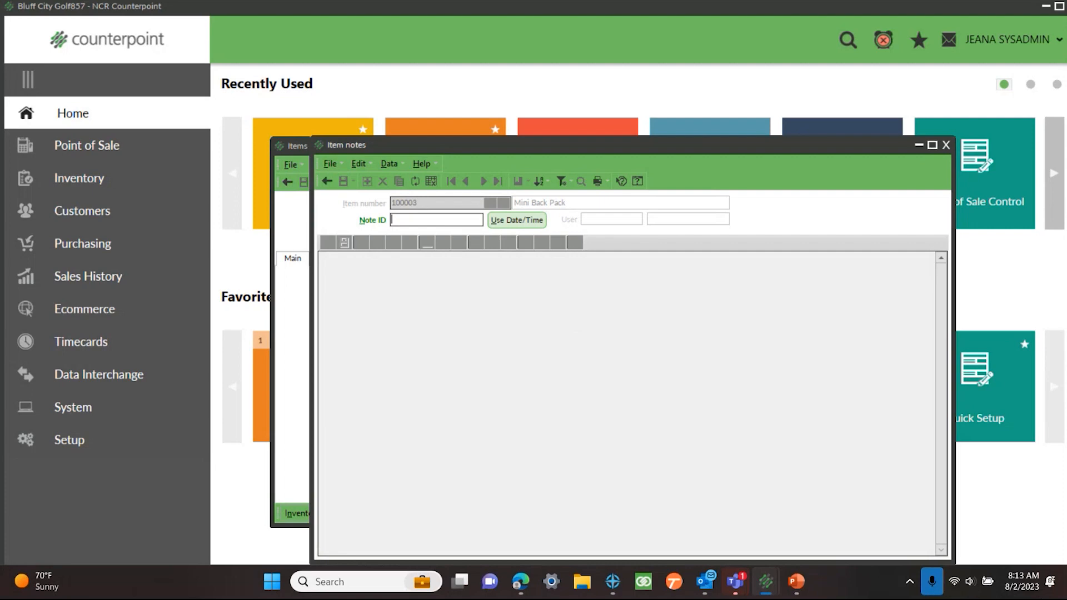
Step: Start a new note with ID AUTO and copy the Gold/Black Mini Court Backpack image from the Coach Outlet page in the browser
{"action": "type", "text": "AUTO"}
{"action": "key", "text": "Tab"}
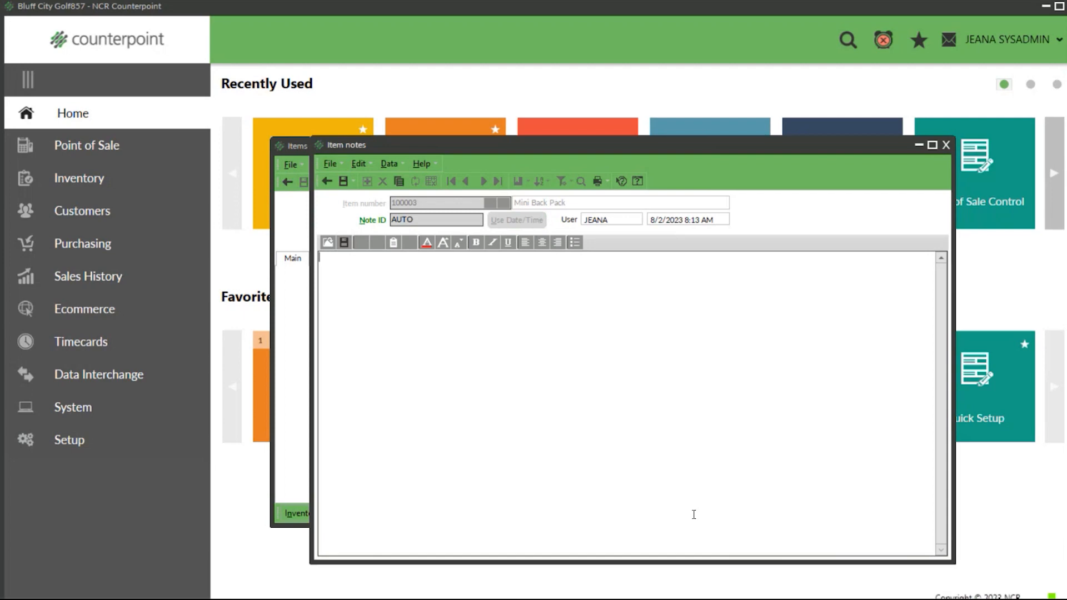
{"action": "mouse_move", "coordinate": [638, 573]}
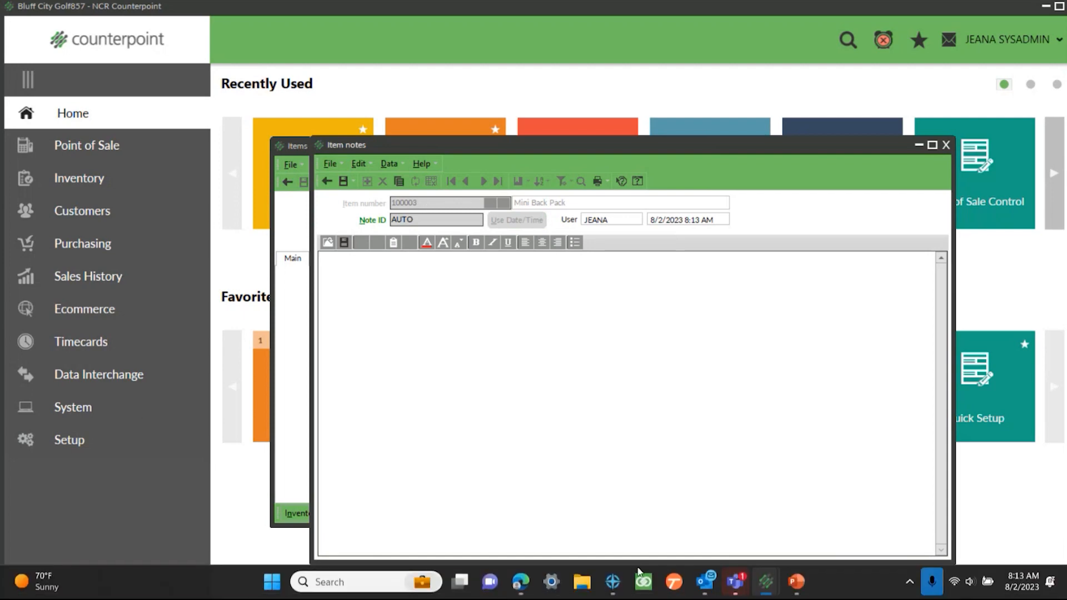
{"action": "left_click", "coordinate": [522, 587]}
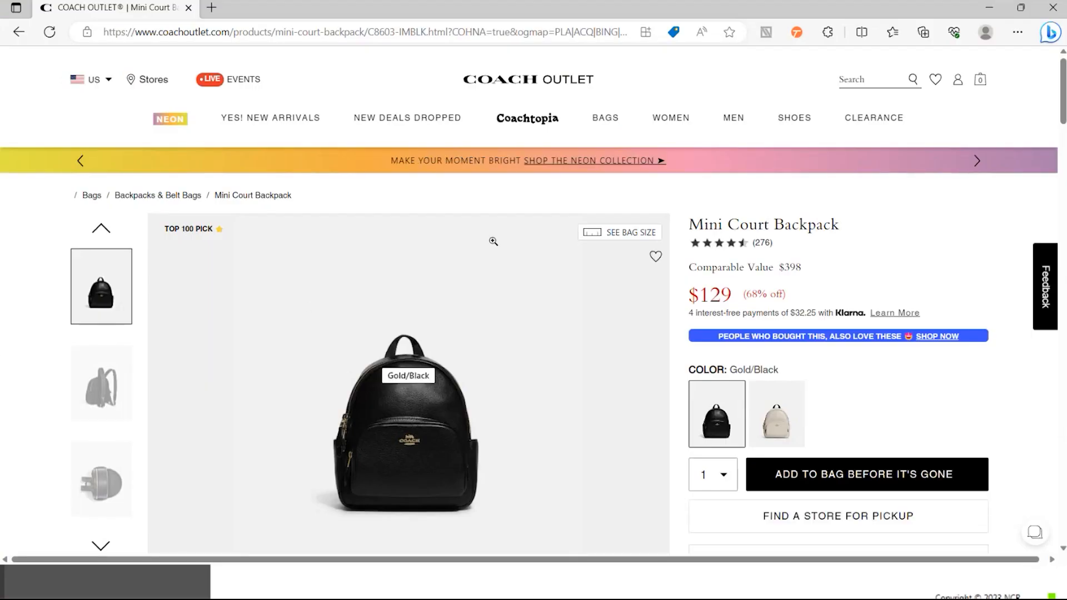
{"action": "scroll", "coordinate": [493, 241], "scroll_direction": "down", "scroll_amount": 1}
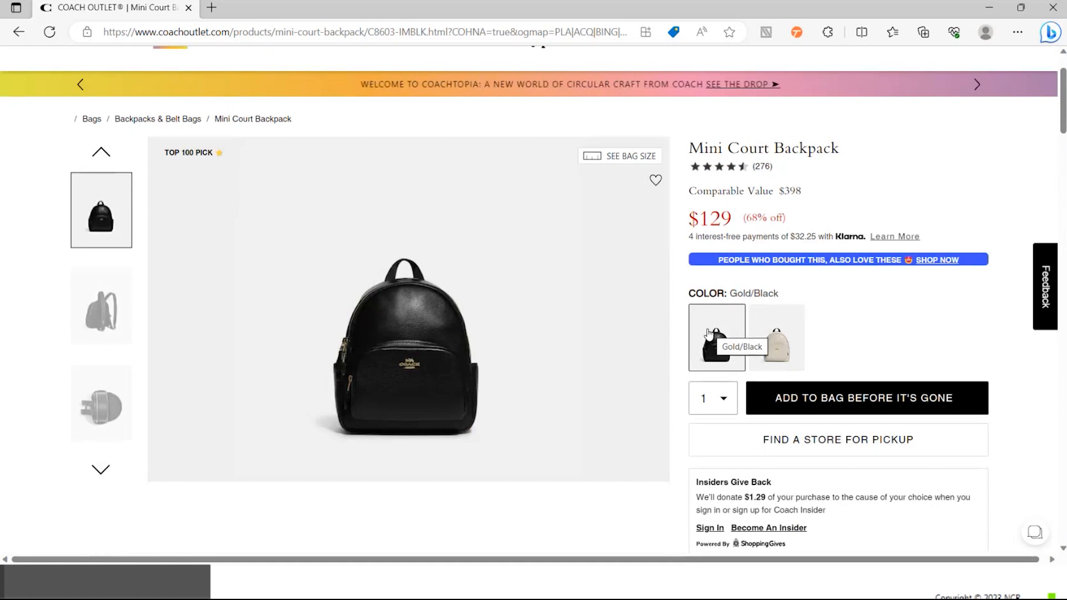
{"action": "right_click", "coordinate": [708, 333]}
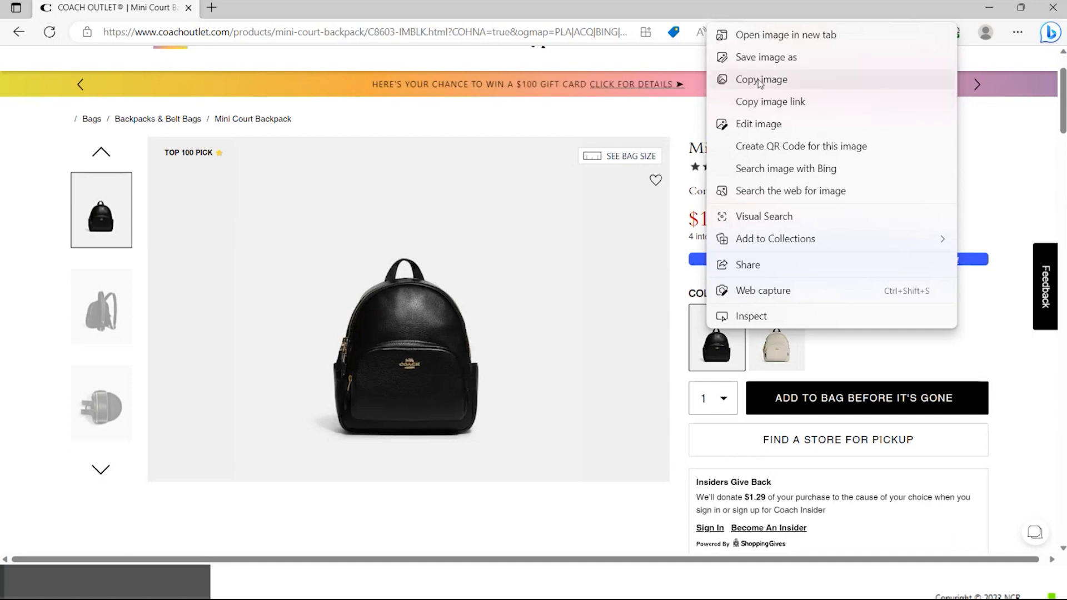
{"action": "left_click", "coordinate": [760, 81]}
{"action": "left_click", "coordinate": [990, 8]}
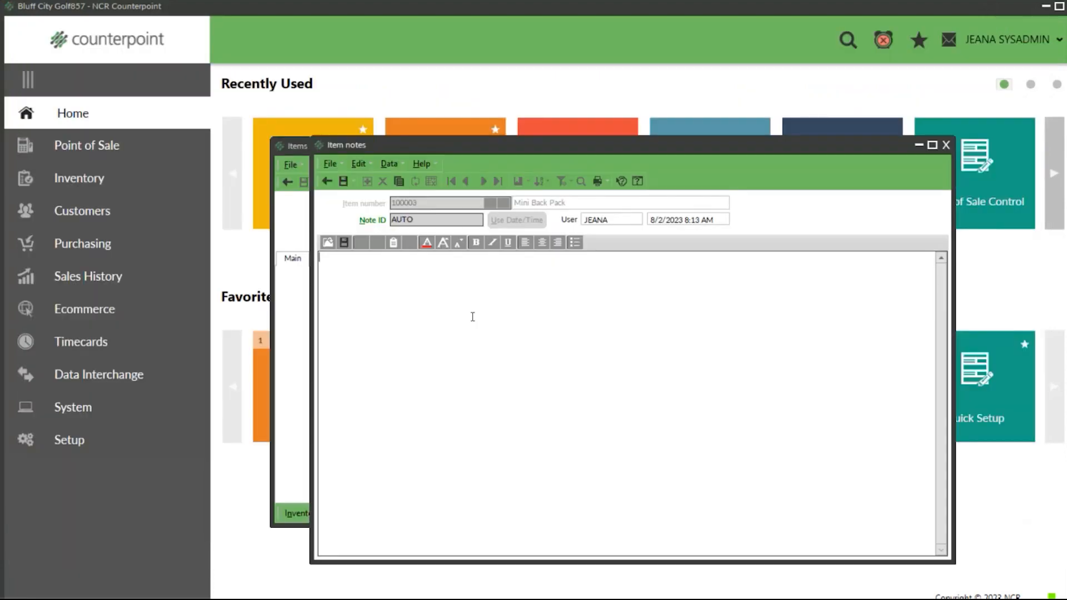
Step: Paste the copied backpack image into the AUTO note, save it, and close the item notes and Items windows
{"action": "left_click", "coordinate": [393, 242]}
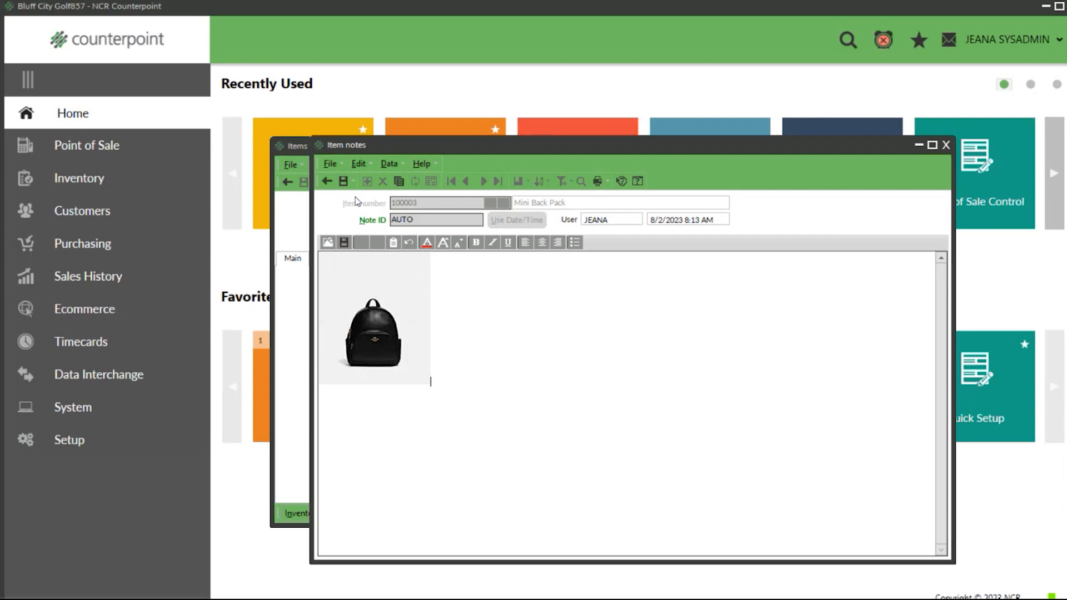
{"action": "left_click", "coordinate": [343, 180]}
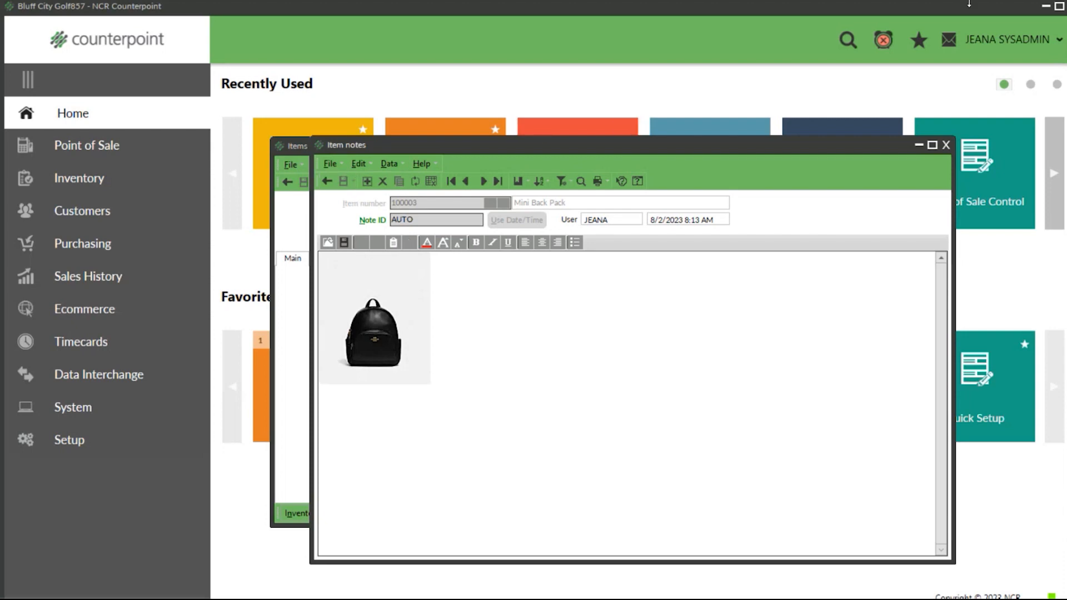
{"action": "left_click", "coordinate": [946, 145]}
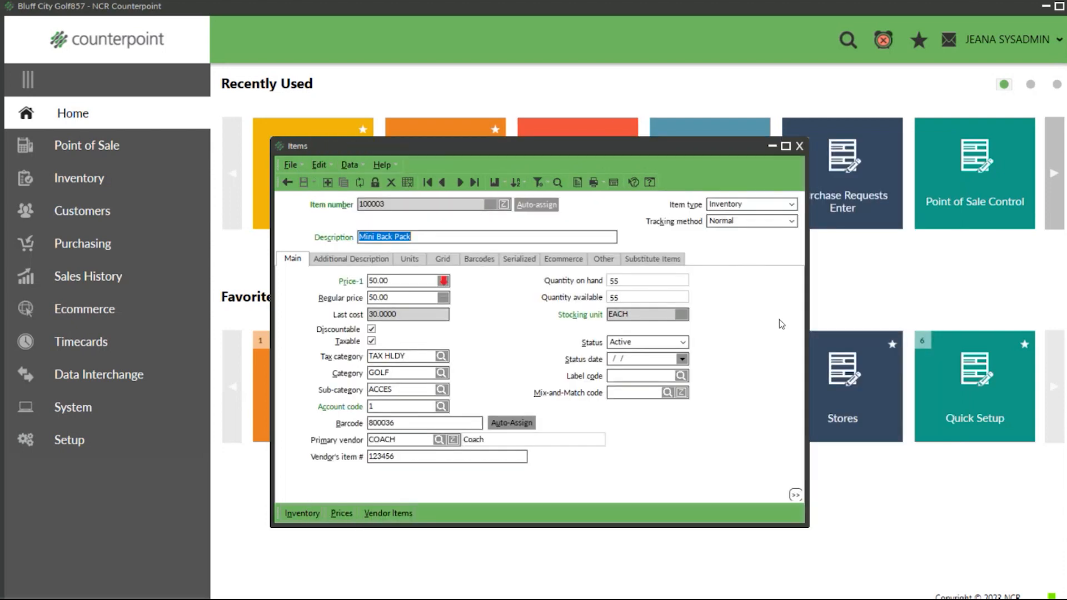
{"action": "left_click", "coordinate": [800, 147]}
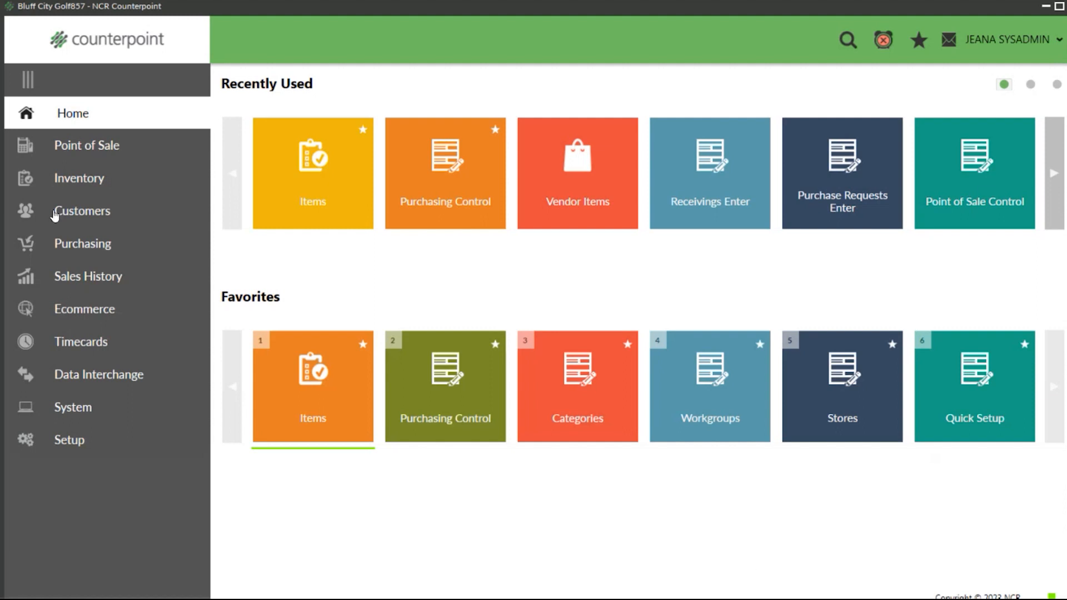
Step: Open Touchscreen Ticket Entry from the Point of Sale tickets
{"action": "left_click", "coordinate": [89, 146]}
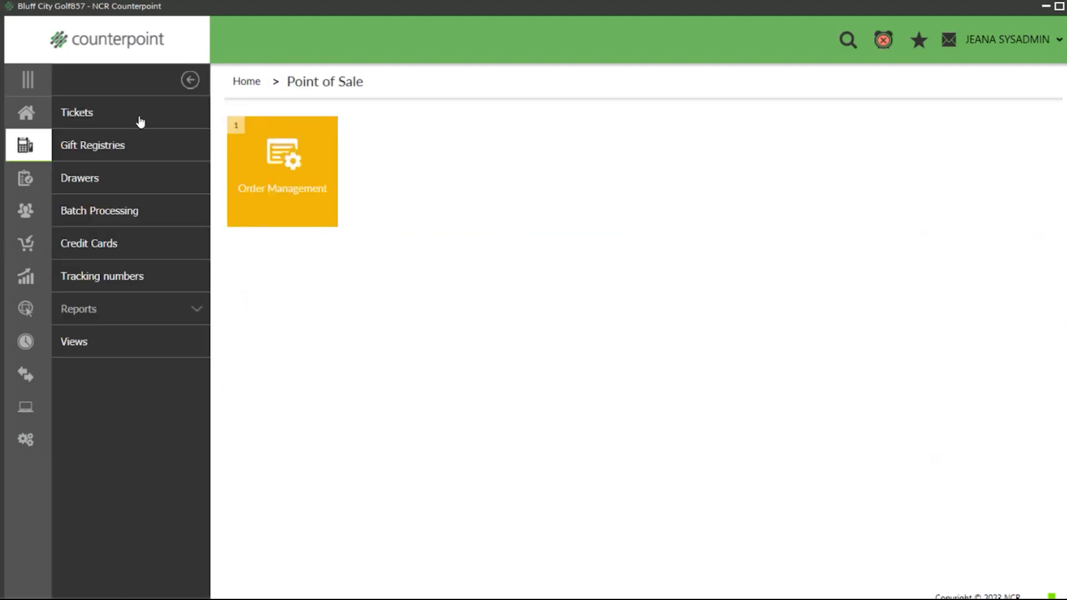
{"action": "left_click", "coordinate": [98, 123]}
{"action": "left_click", "coordinate": [455, 192]}
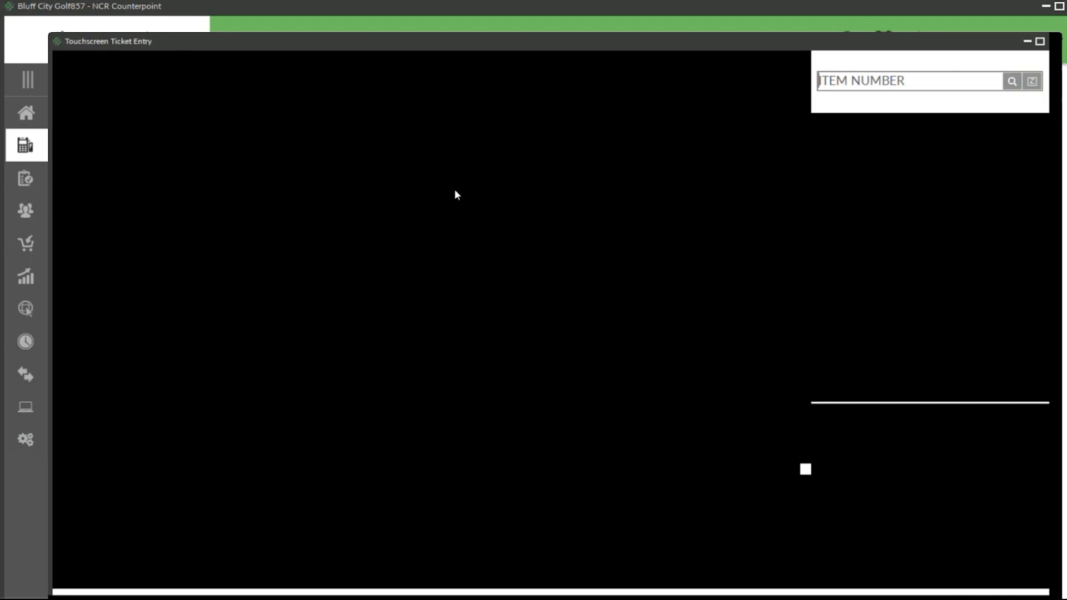
Step: Add item 100003 to the ticket, shrinking and closing its item note popup
{"action": "type", "text": "100003"}
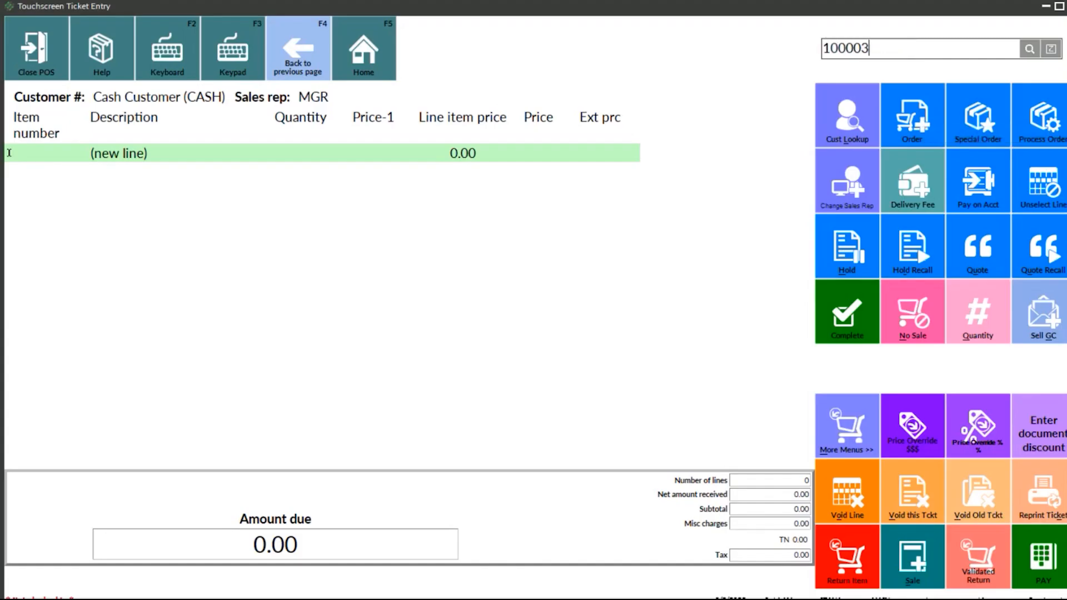
{"action": "key", "text": "Return"}
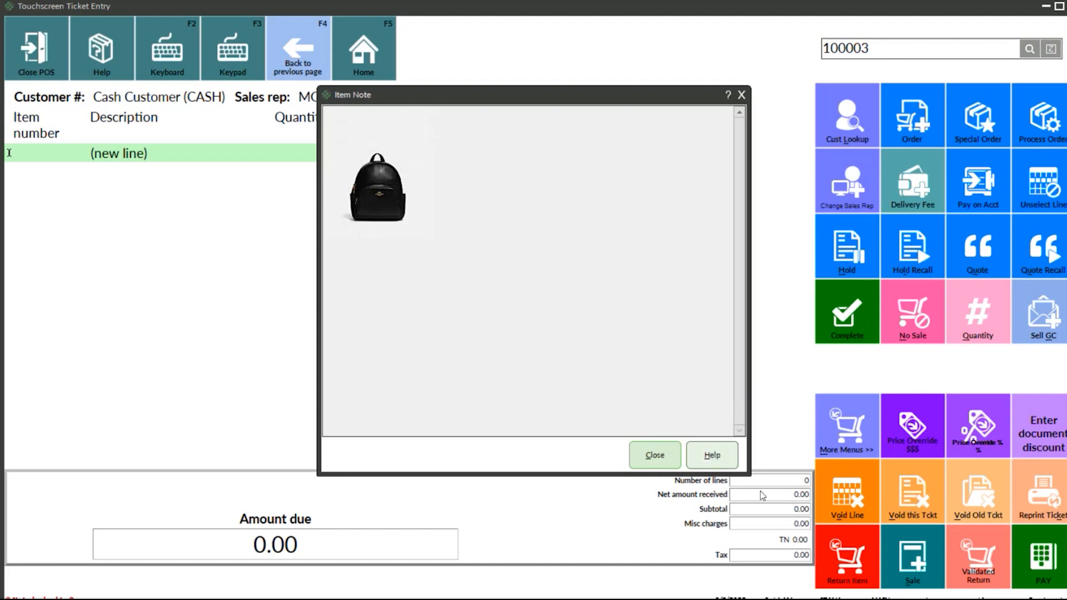
{"action": "left_click_drag", "start_coordinate": [750, 475], "coordinate": [594, 315]}
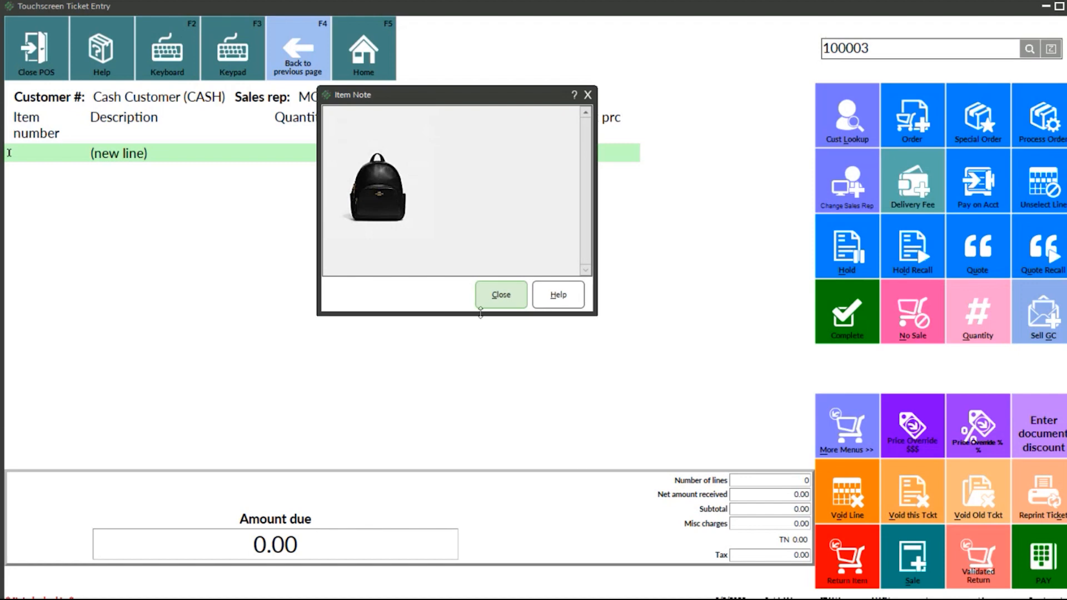
{"action": "left_click", "coordinate": [492, 297]}
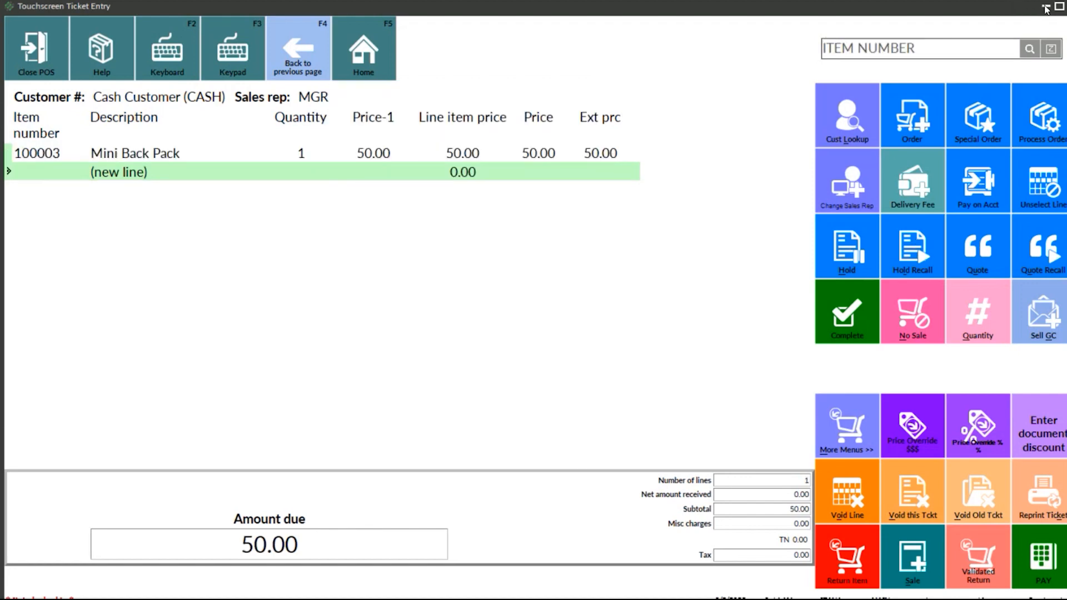
Step: Minimize the ticket entry window, open item 100003's notes from Items to check the AUTO note, and close both windows
{"action": "left_click", "coordinate": [1044, 7]}
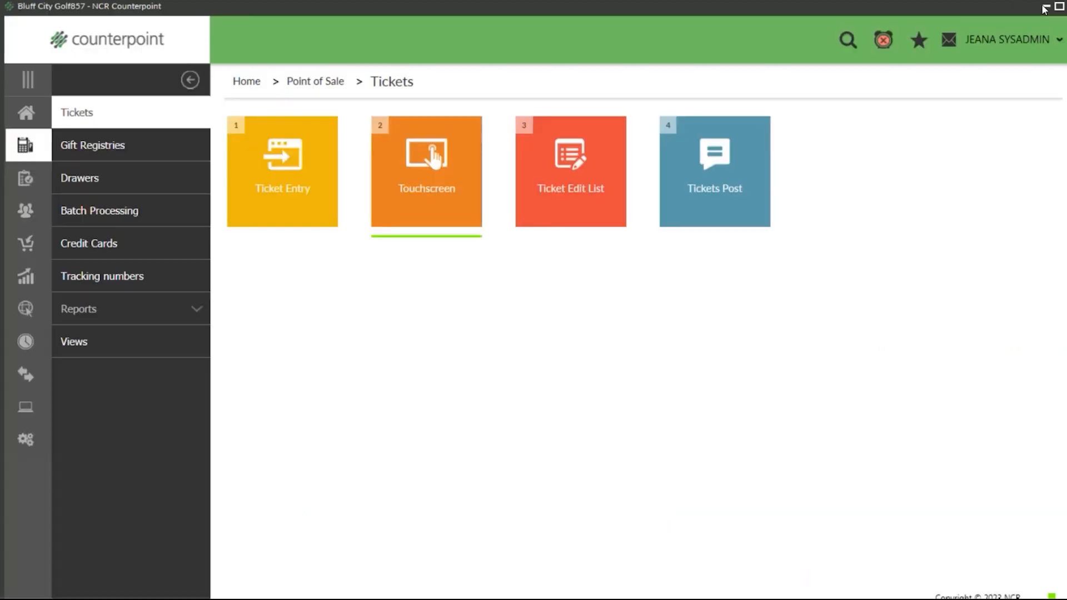
{"action": "left_click", "coordinate": [37, 115]}
{"action": "left_click", "coordinate": [329, 391]}
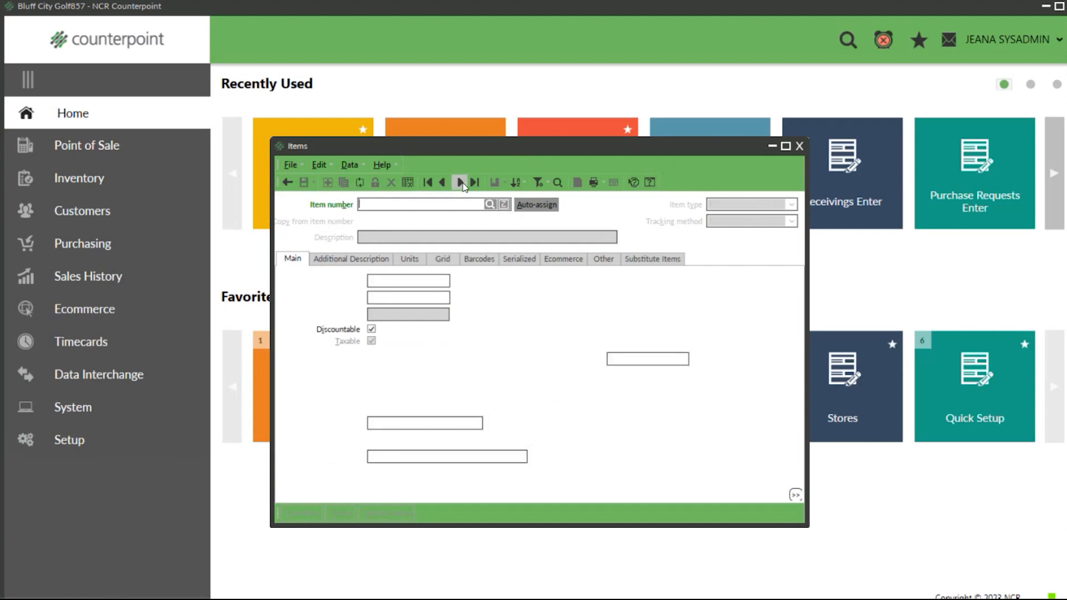
{"action": "left_click", "coordinate": [461, 182]}
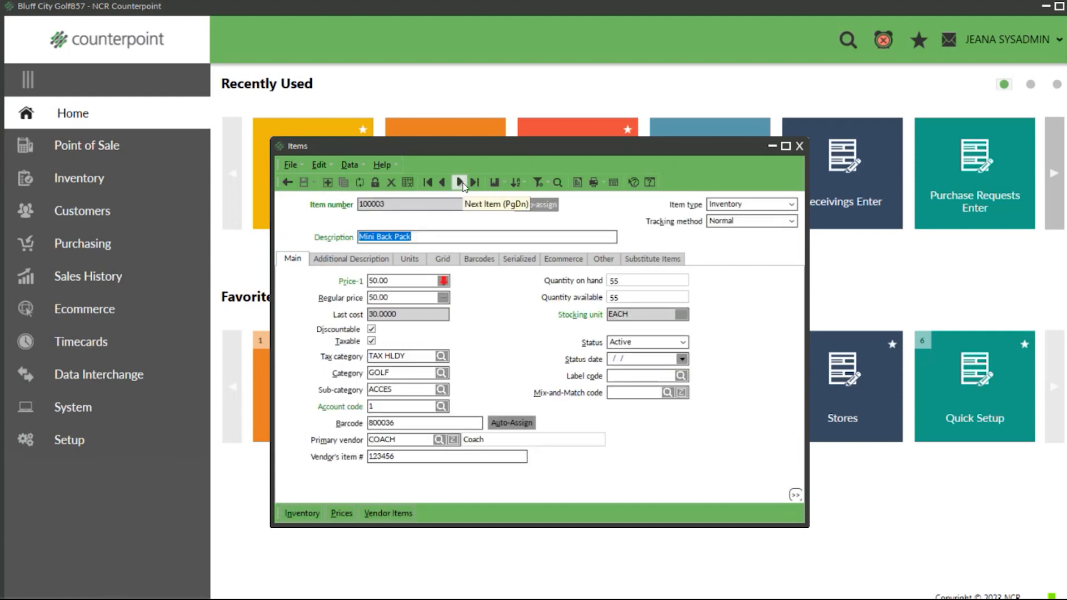
{"action": "left_click", "coordinate": [578, 183]}
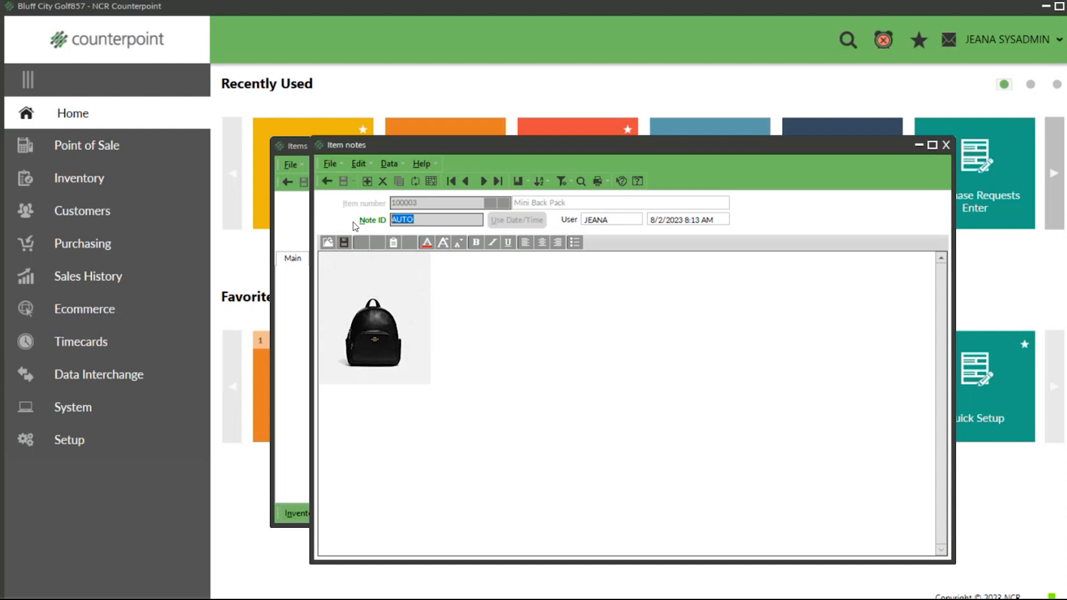
{"action": "left_click", "coordinate": [946, 145]}
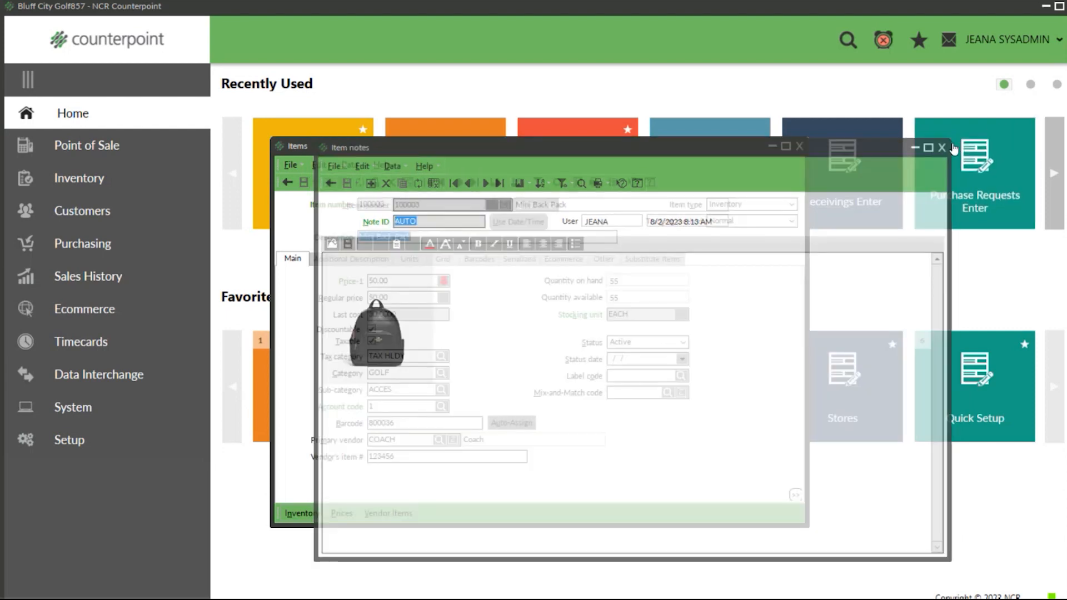
{"action": "left_click", "coordinate": [943, 136]}
Step: Open Purchasing Control in the purchasing setup, check the item, vendor and PO auto-display note settings, and close it
{"action": "left_click", "coordinate": [69, 440]}
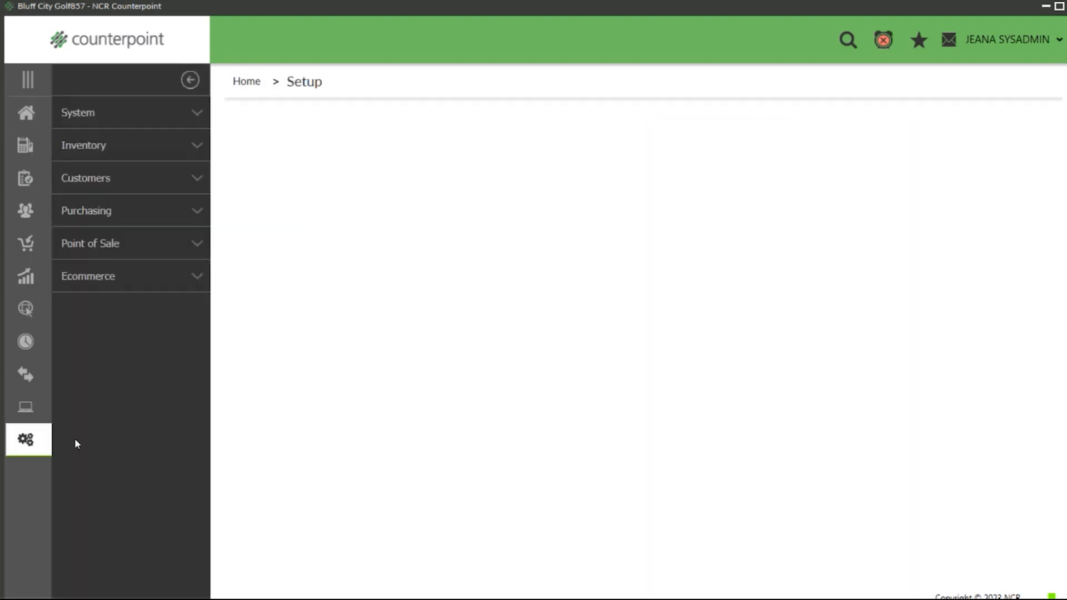
{"action": "left_click", "coordinate": [111, 210]}
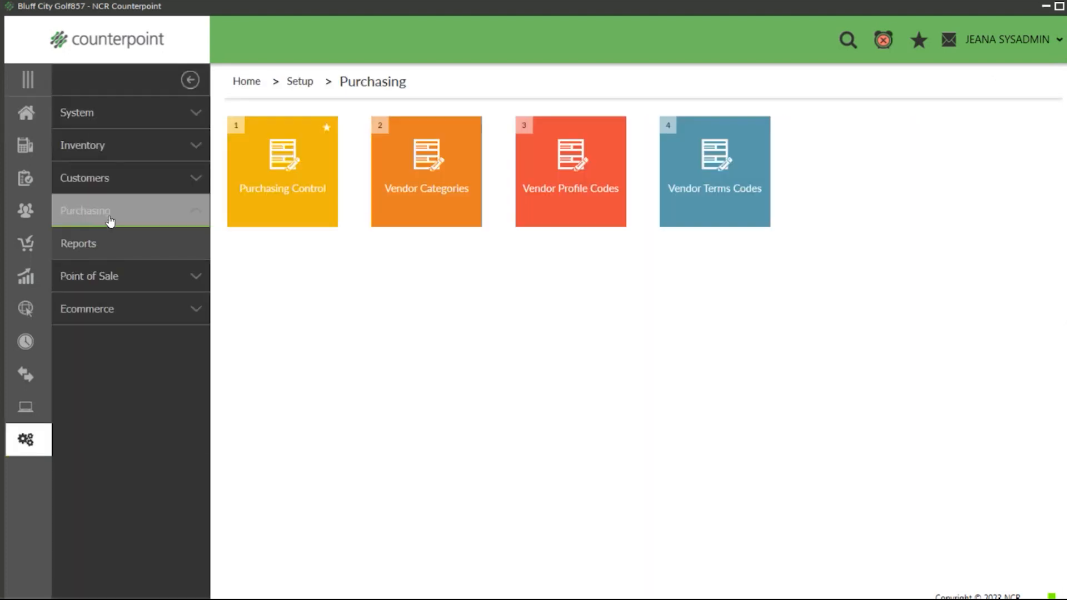
{"action": "left_click", "coordinate": [280, 205]}
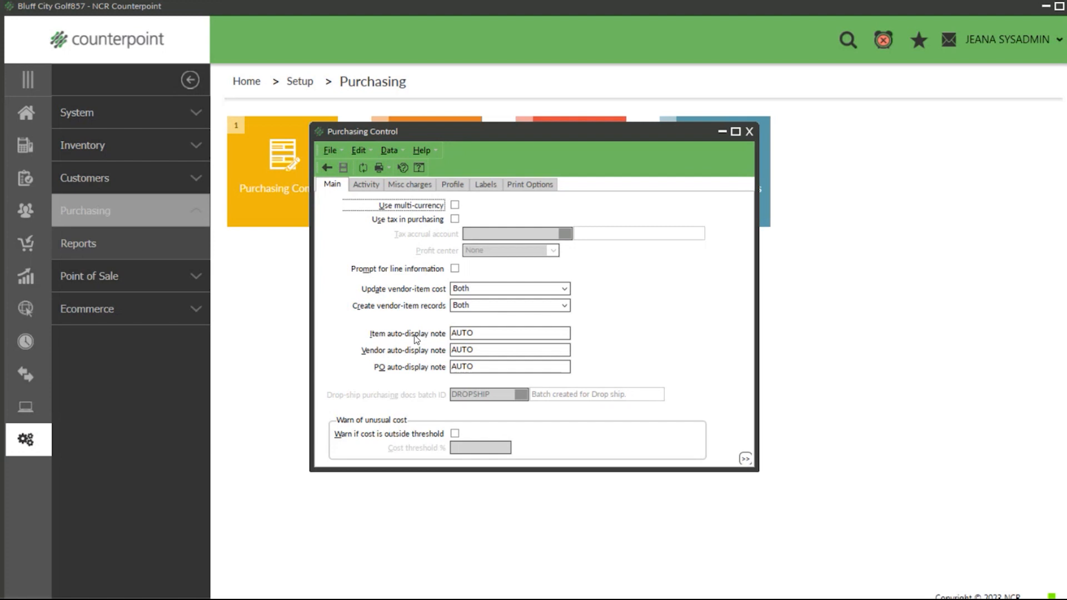
{"action": "left_click", "coordinate": [474, 333]}
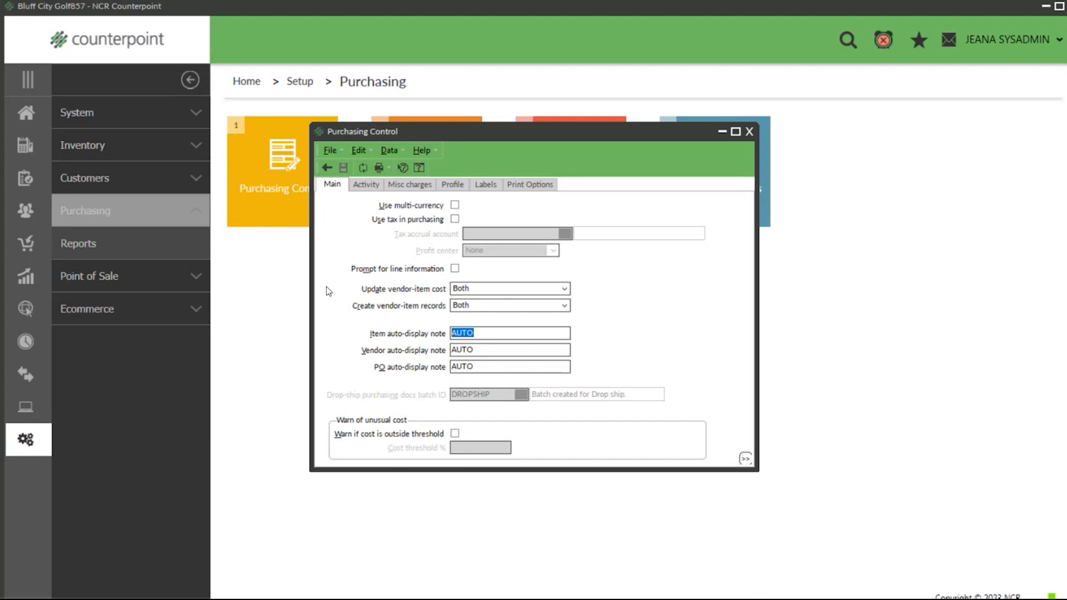
{"action": "key", "text": "Tab"}
{"action": "key", "text": "Tab"}
{"action": "left_click", "coordinate": [749, 132]}
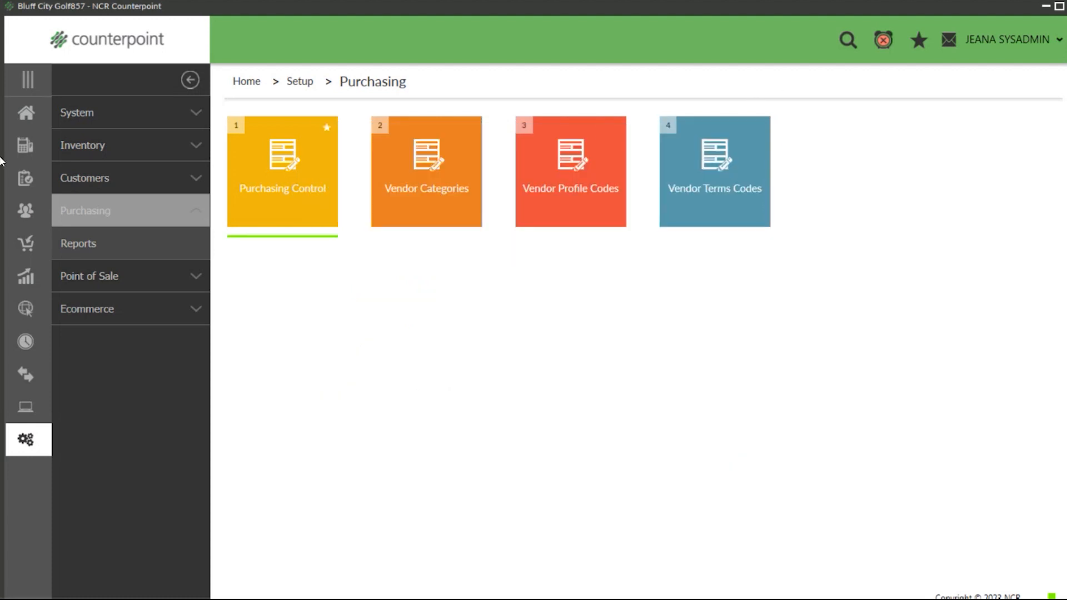
Step: Return to the home page and open the Mini Back Pack item, 100003, in Items
{"action": "left_click", "coordinate": [20, 116]}
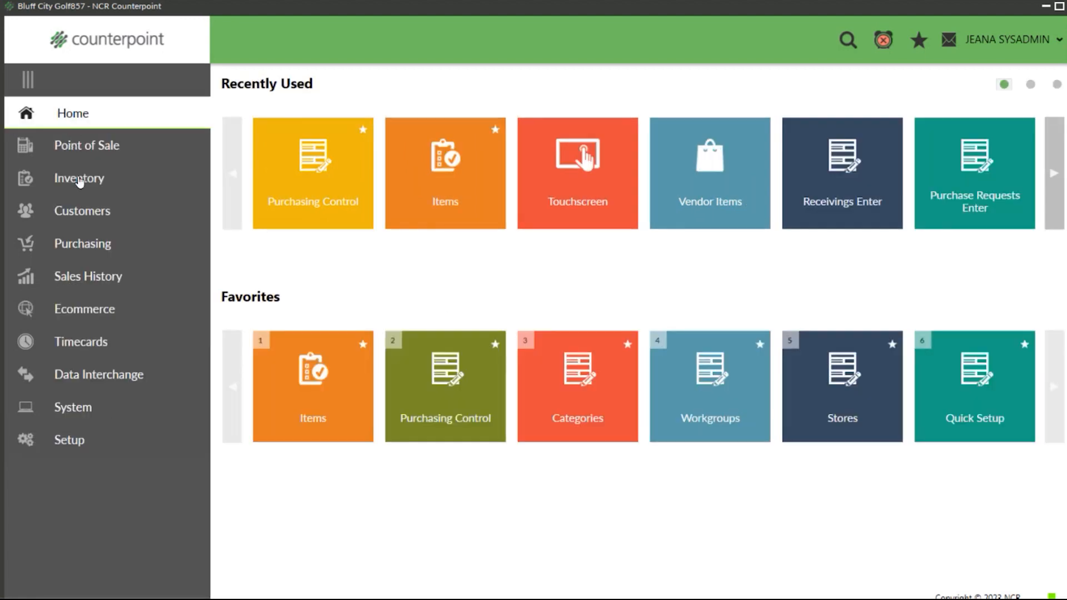
{"action": "left_click", "coordinate": [80, 179]}
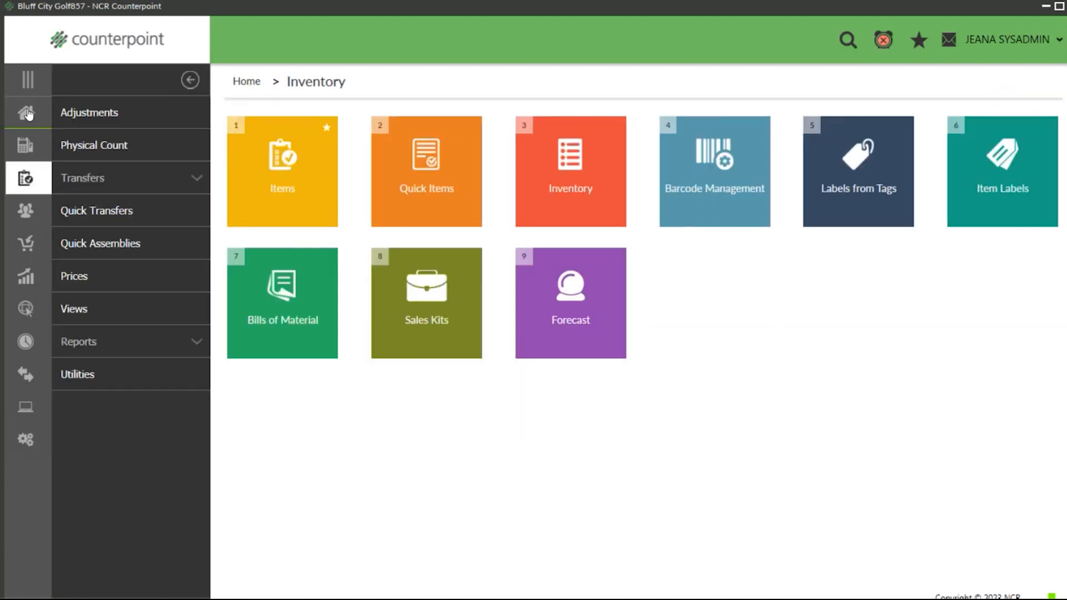
{"action": "left_click", "coordinate": [28, 114]}
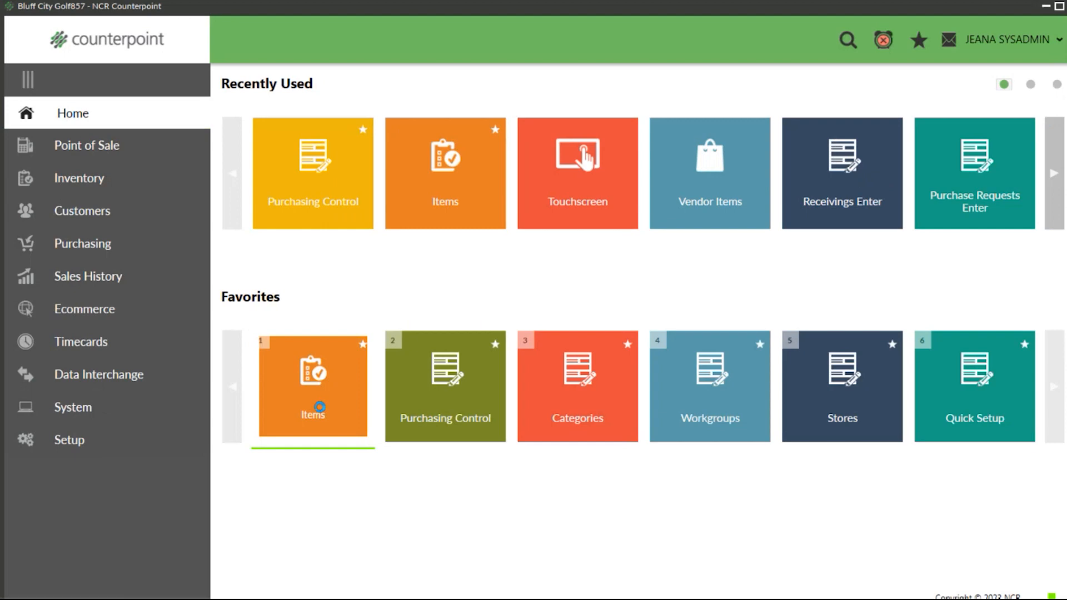
{"action": "left_click", "coordinate": [319, 408]}
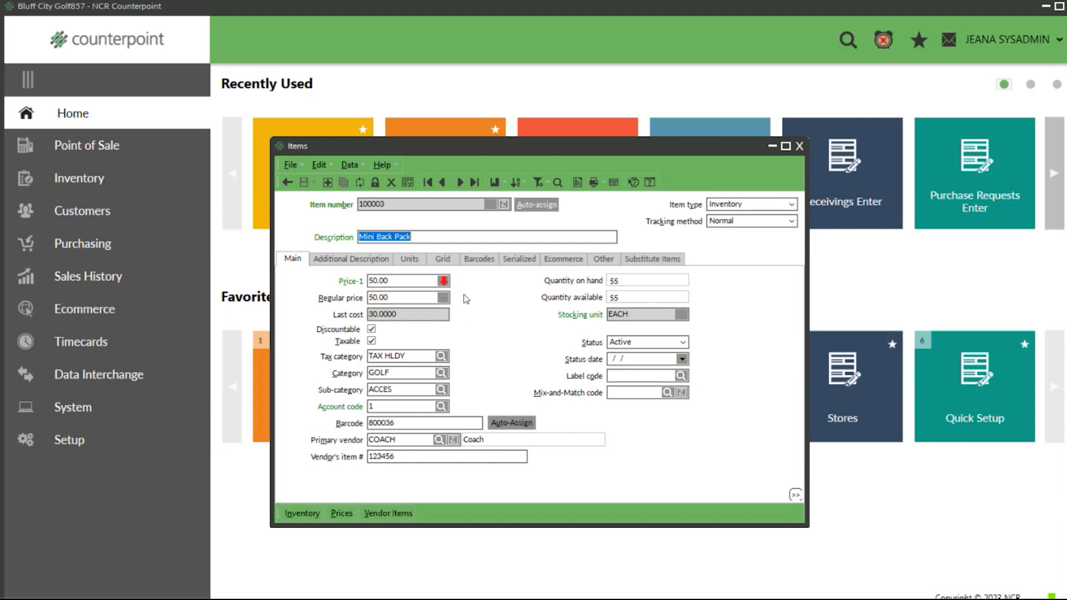
Step: Review the minimum, target and current margins and prices for Price-1 in Set Price, and accept the rounded price of 50.99
{"action": "mouse_move", "coordinate": [444, 282]}
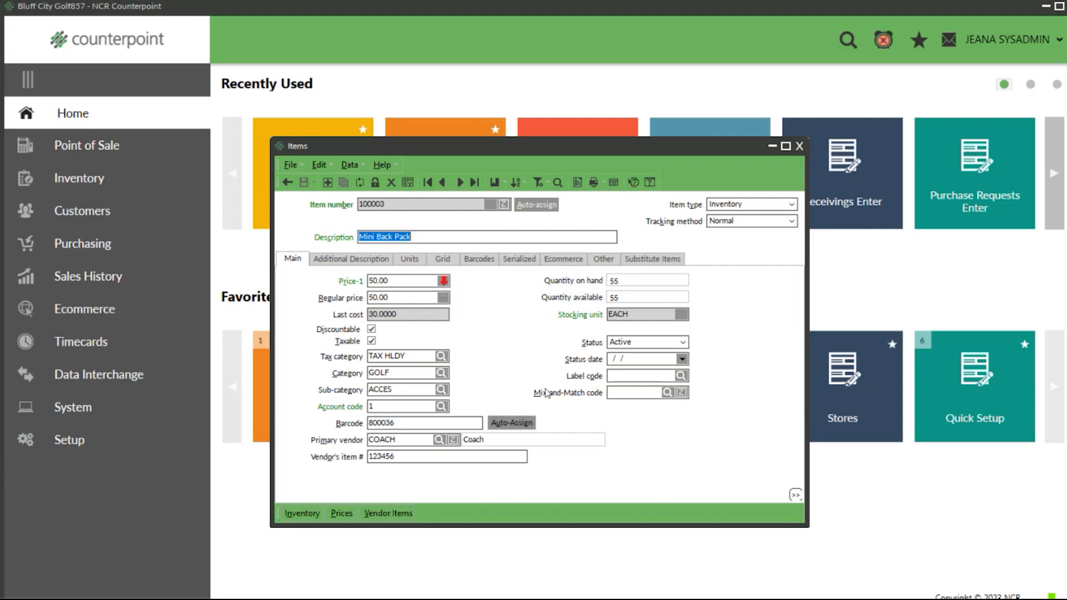
{"action": "left_click", "coordinate": [444, 283]}
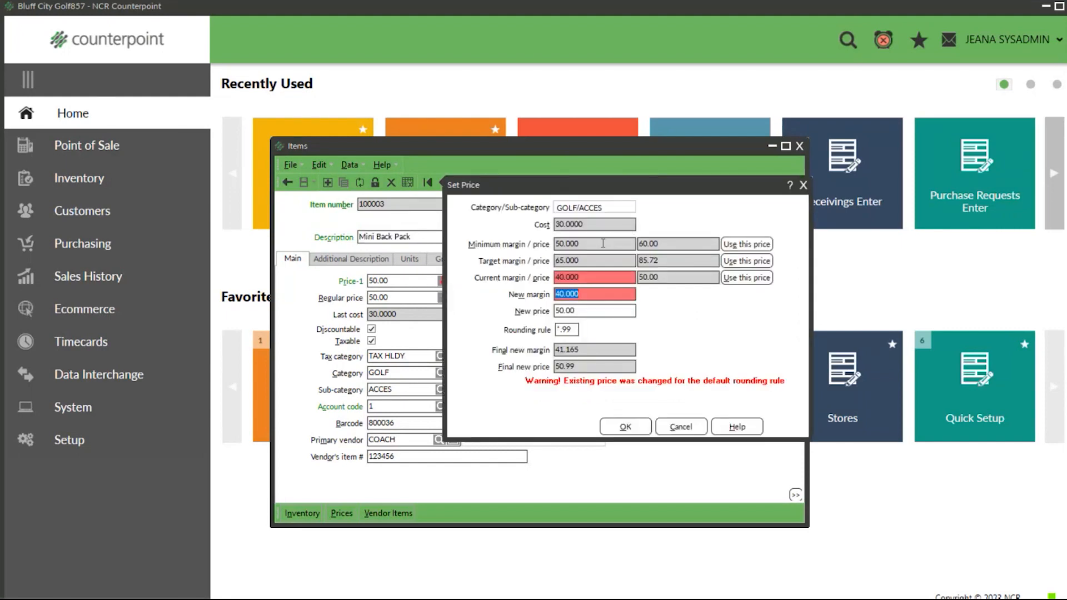
{"action": "left_click", "coordinate": [578, 245]}
{"action": "left_click", "coordinate": [684, 243]}
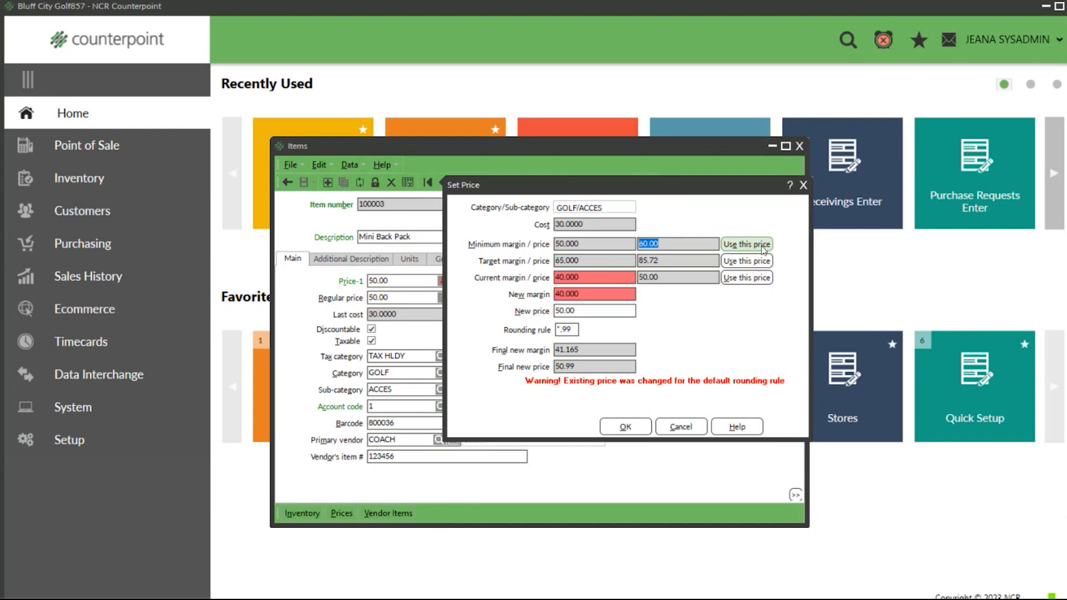
{"action": "left_click_drag", "start_coordinate": [584, 256], "coordinate": [556, 260]}
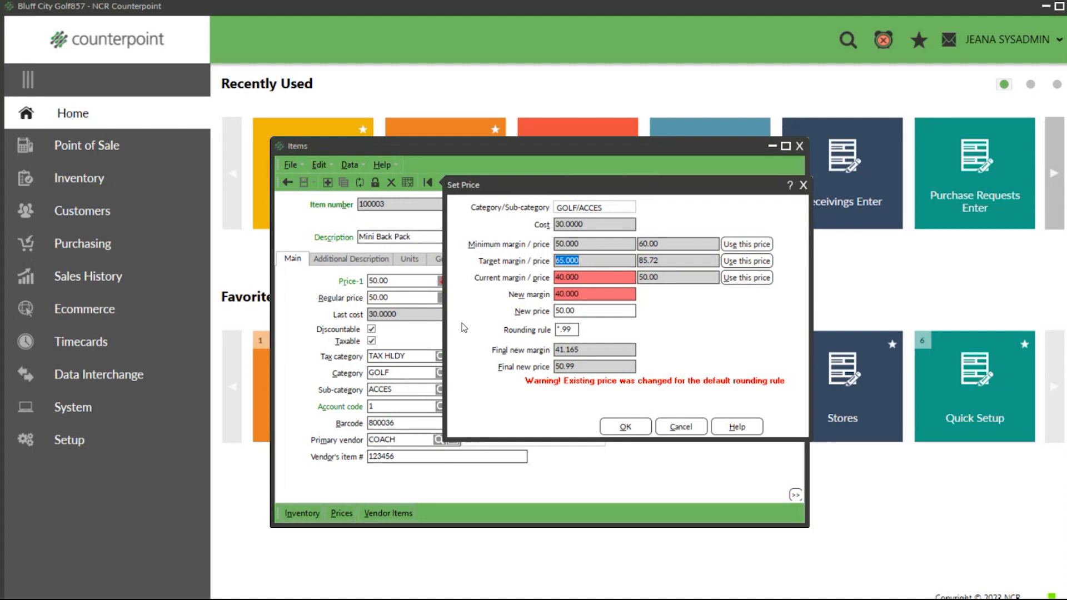
{"action": "left_click_drag", "start_coordinate": [660, 260], "coordinate": [635, 260]}
{"action": "left_click", "coordinate": [580, 277]}
{"action": "left_click_drag", "start_coordinate": [663, 278], "coordinate": [650, 281]}
{"action": "left_click", "coordinate": [605, 312]}
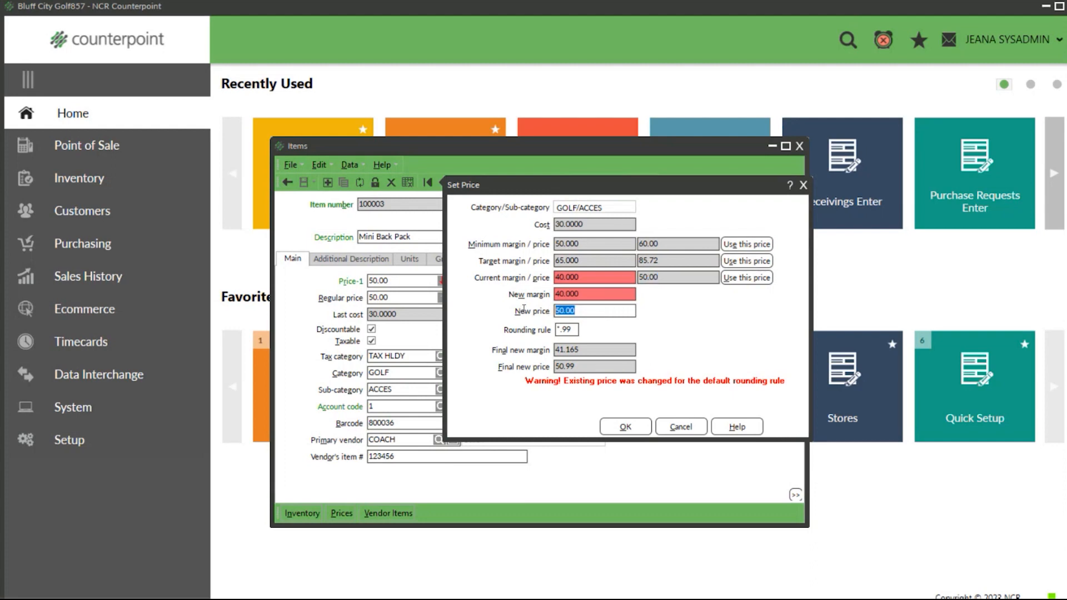
{"action": "left_click", "coordinate": [570, 330]}
{"action": "left_click", "coordinate": [624, 428]}
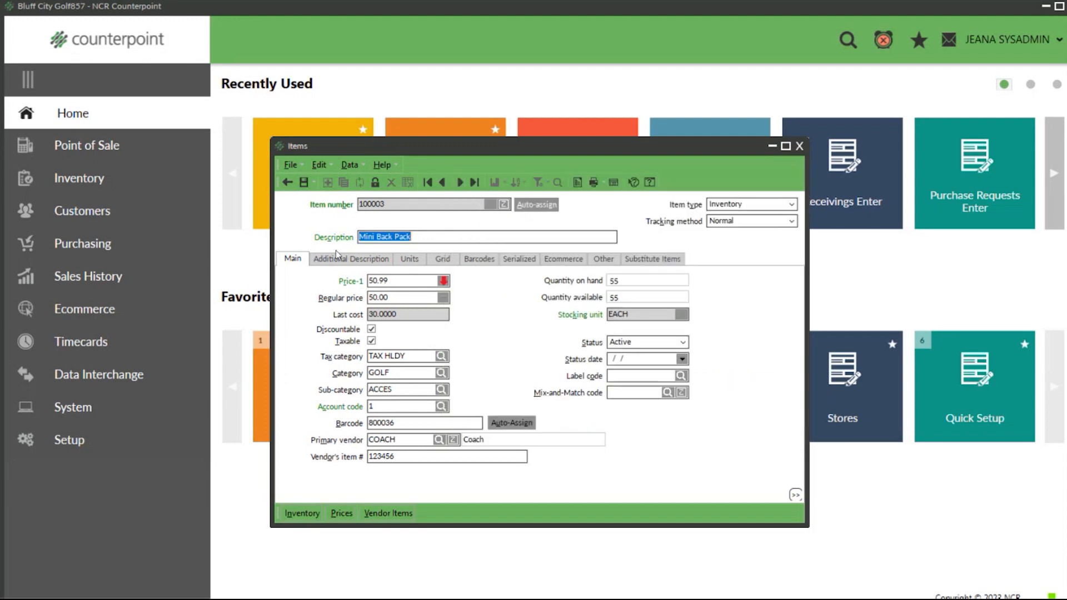
Step: Set the Mini Back Pack's Price-1 to 55.00 and save the item
{"action": "left_click", "coordinate": [387, 282]}
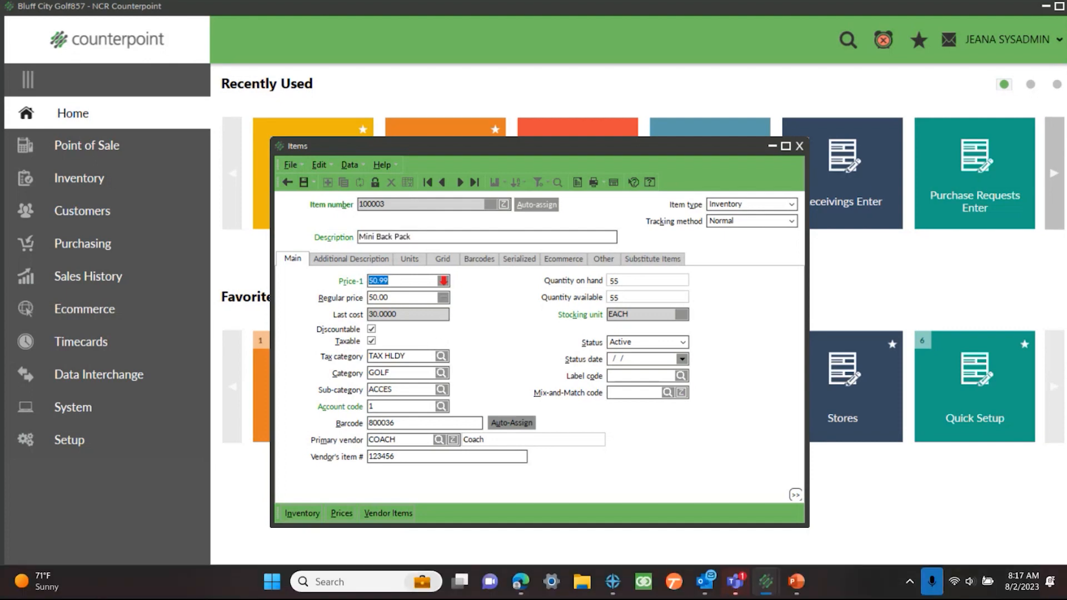
{"action": "type", "text": "55.00"}
{"action": "key", "text": "Tab"}
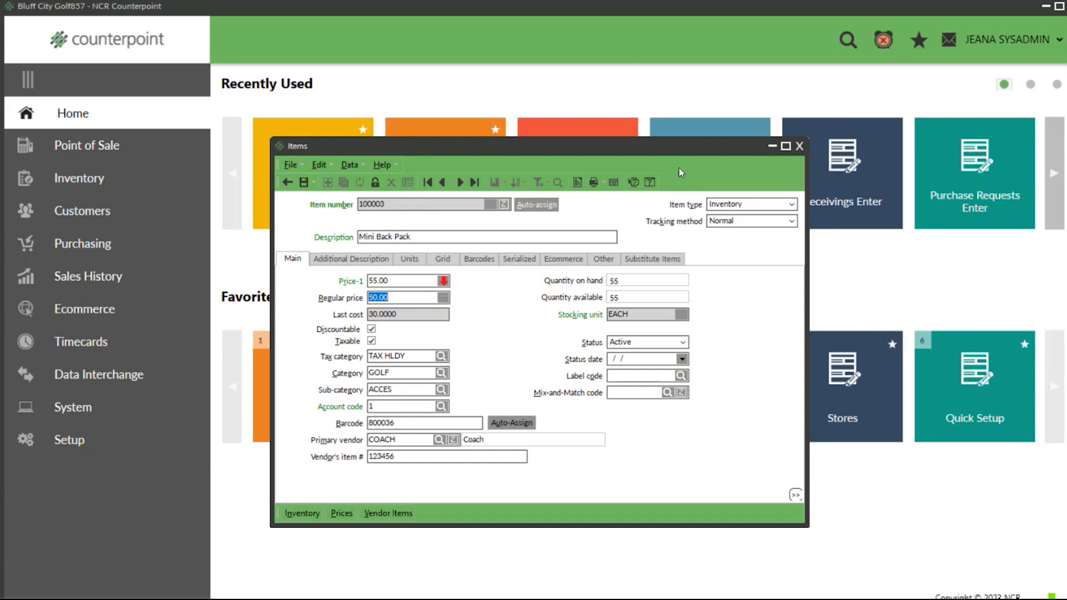
{"action": "left_click", "coordinate": [305, 183]}
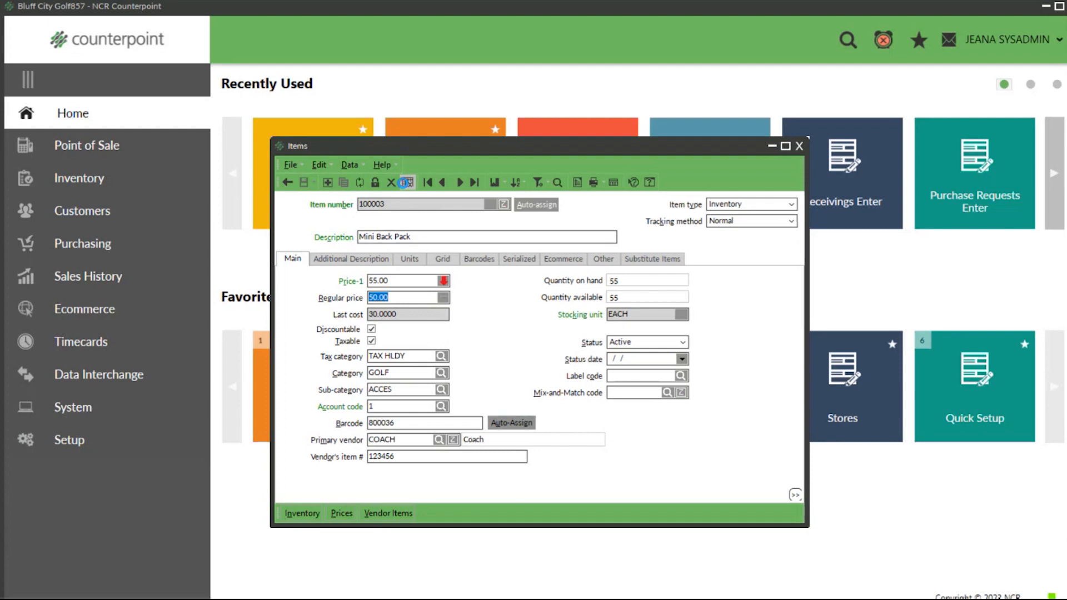
Step: Show the items in table view to compare their Price-1 margin indicators, and close the Items window
{"action": "left_click", "coordinate": [406, 183]}
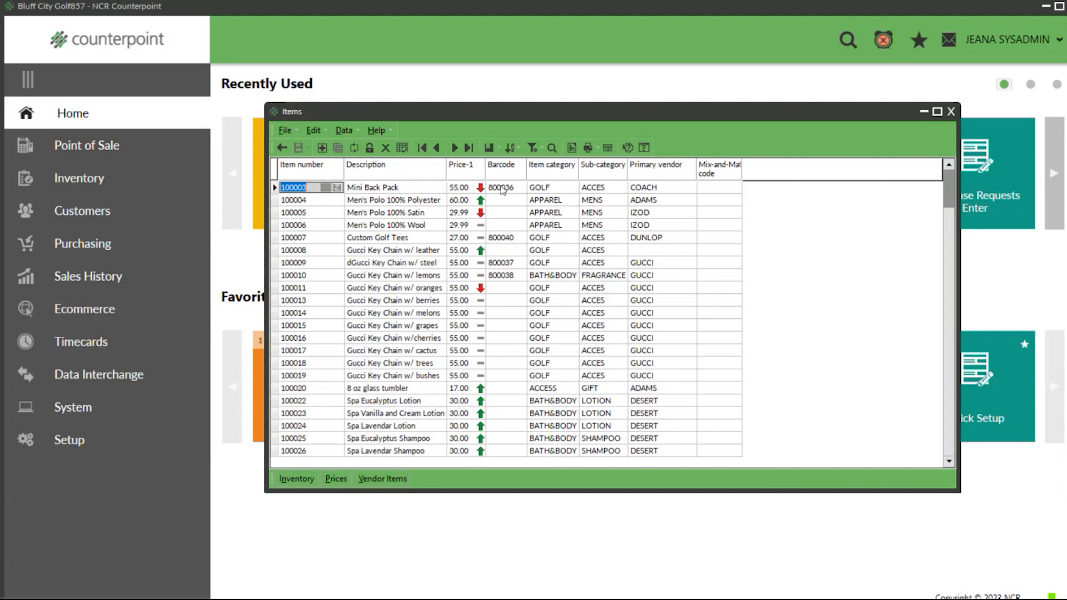
{"action": "mouse_move", "coordinate": [482, 192]}
{"action": "left_click", "coordinate": [951, 111]}
Step: Open the ACCESS item category from the inventory setup and clear its minimum selling margin
{"action": "left_click", "coordinate": [79, 440]}
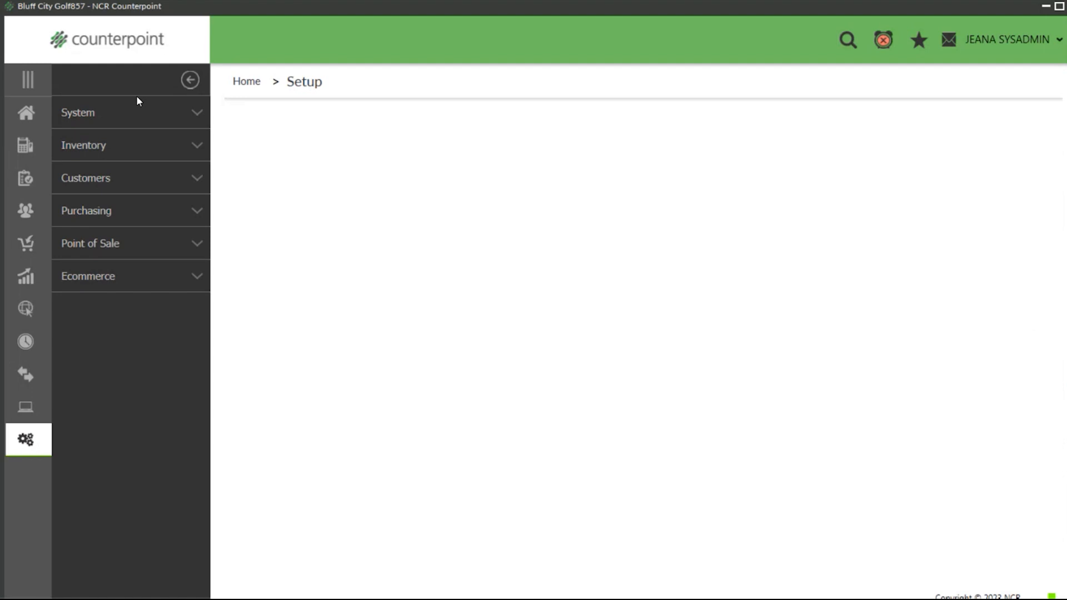
{"action": "left_click", "coordinate": [130, 152]}
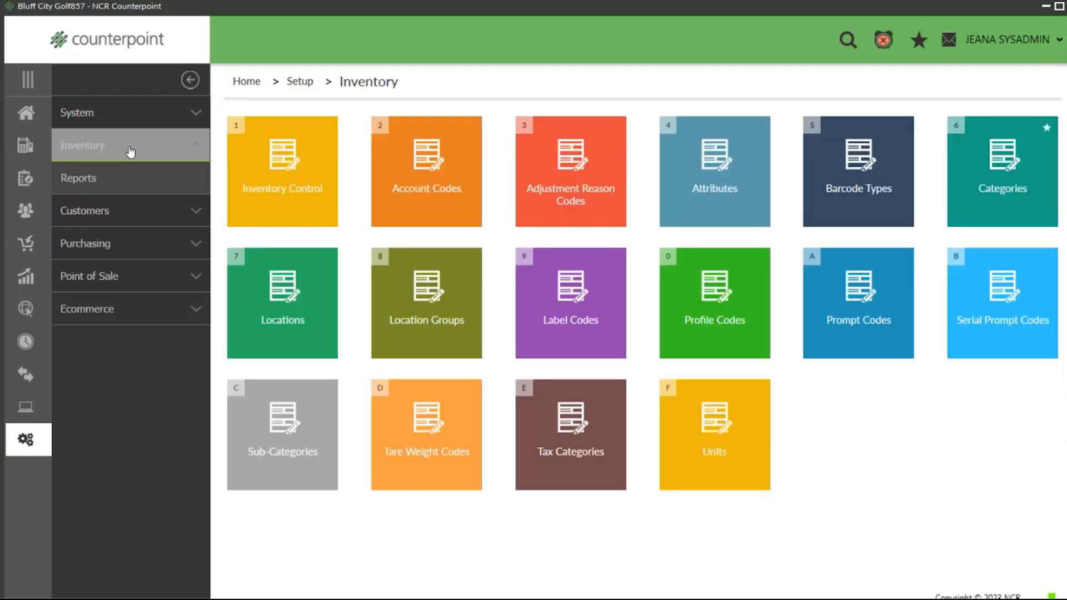
{"action": "left_click", "coordinate": [966, 187]}
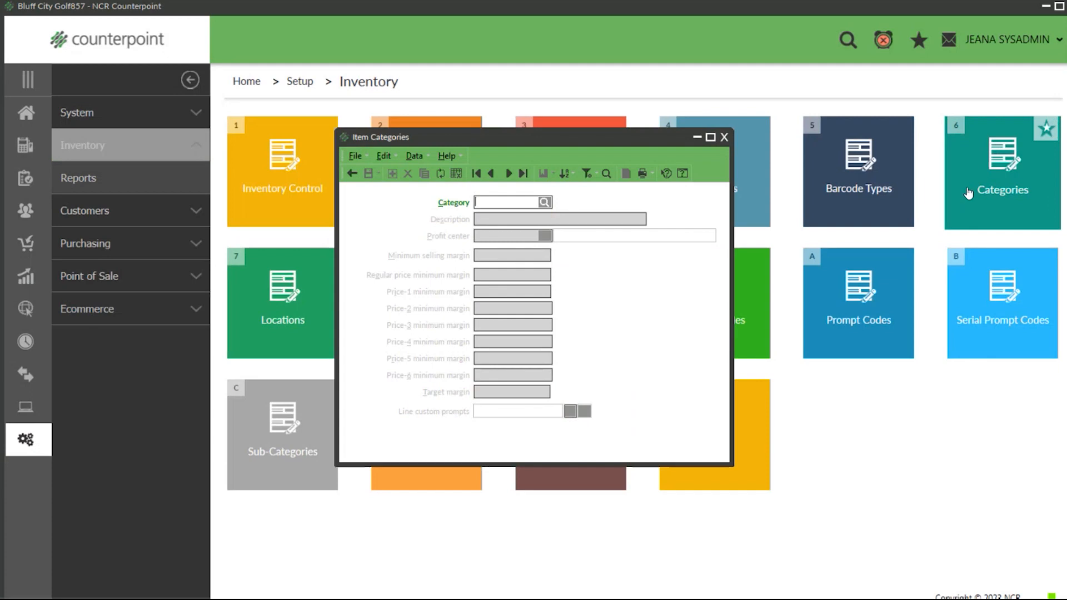
{"action": "left_click", "coordinate": [509, 174]}
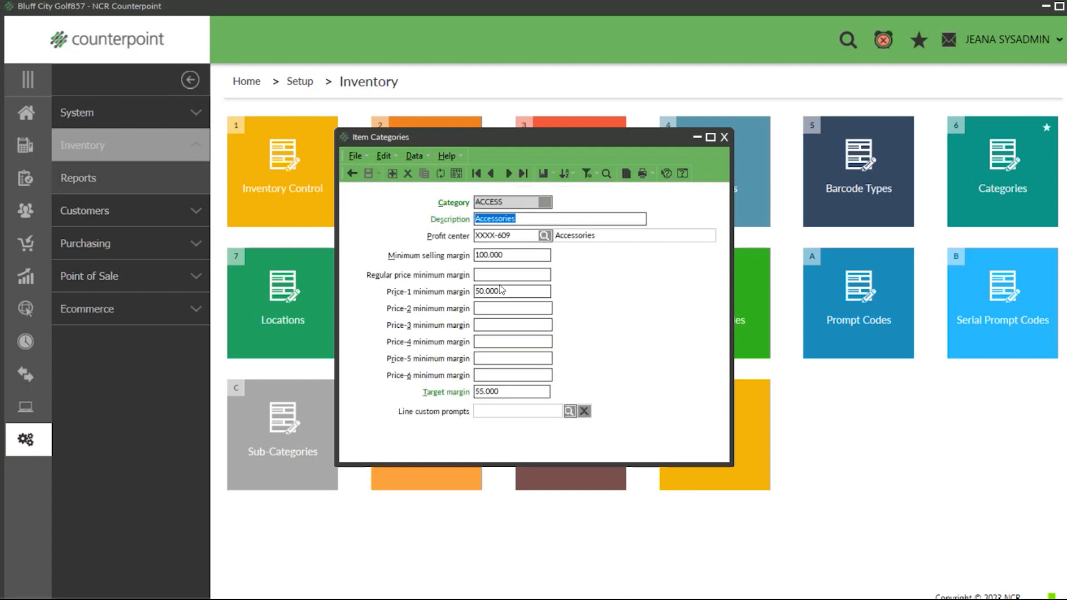
{"action": "key", "text": "Tab"}
{"action": "key", "text": "Tab"}
{"action": "key", "text": "Delete"}
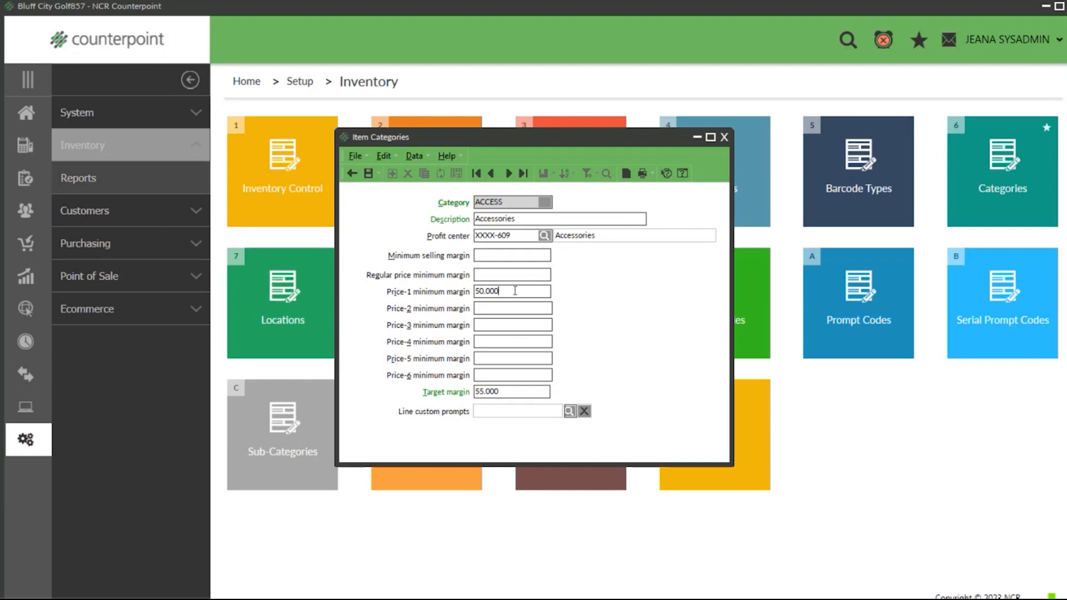
Step: Review the Price-1 minimum and target margins, enter 100.00 as the minimum selling margin, and clear it again
{"action": "left_click_drag", "start_coordinate": [510, 292], "coordinate": [464, 293]}
{"action": "left_click_drag", "start_coordinate": [522, 392], "coordinate": [473, 392]}
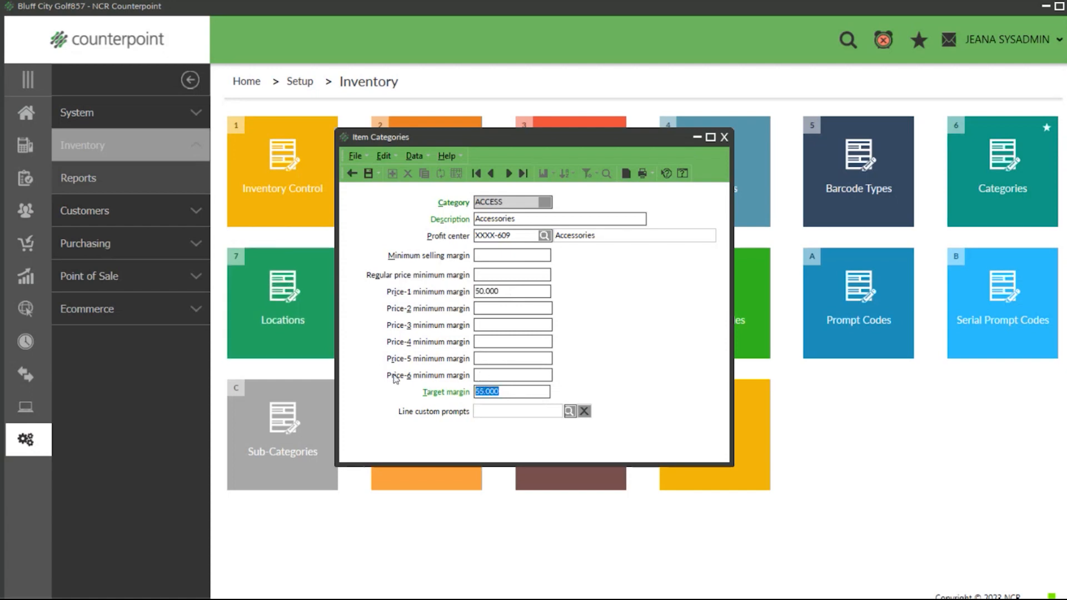
{"action": "left_click", "coordinate": [481, 256]}
{"action": "type", "text": "100.00"}
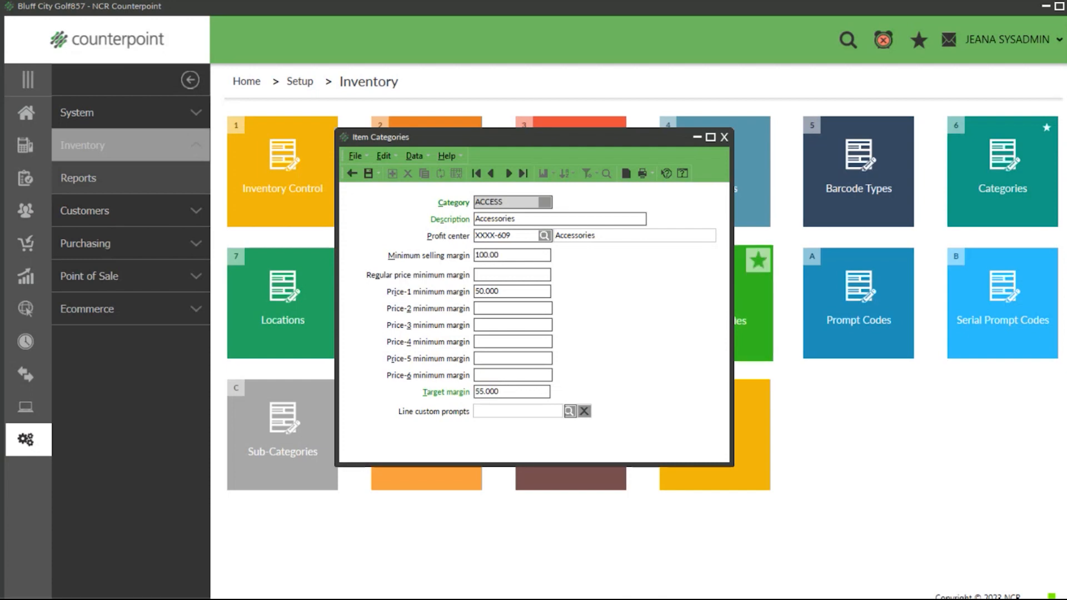
{"action": "key", "text": "BackSpace"}
{"action": "key", "text": "BackSpace"}
{"action": "key", "text": "BackSpace"}
{"action": "key", "text": "BackSpace"}
{"action": "key", "text": "BackSpace"}
{"action": "key", "text": "BackSpace"}
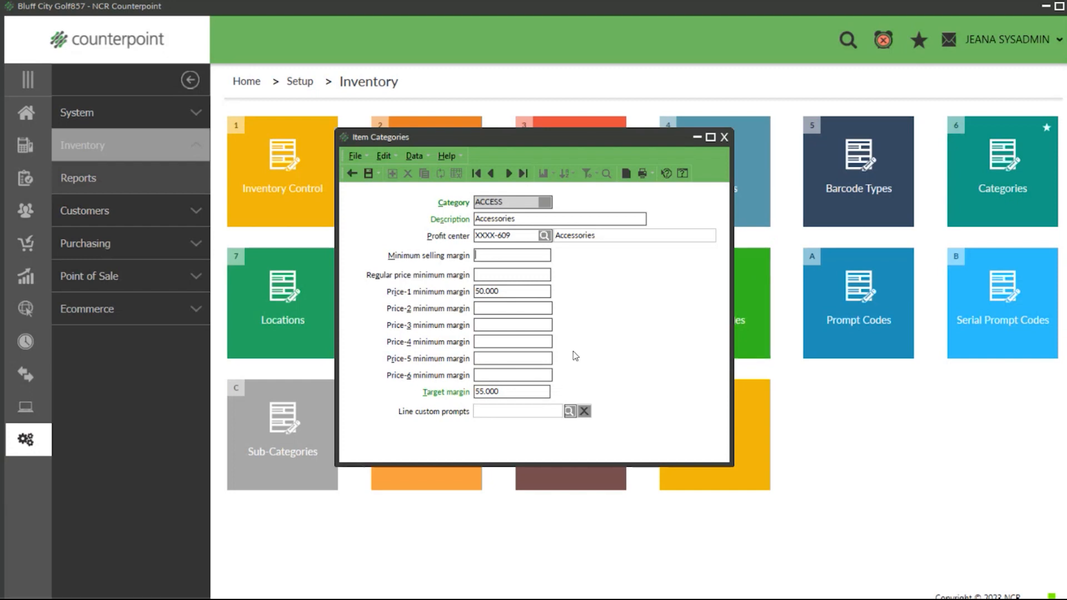
Step: Save the ACCESS category and close the Item Categories window
{"action": "left_click", "coordinate": [516, 293]}
{"action": "left_click", "coordinate": [511, 392]}
{"action": "left_click", "coordinate": [368, 174]}
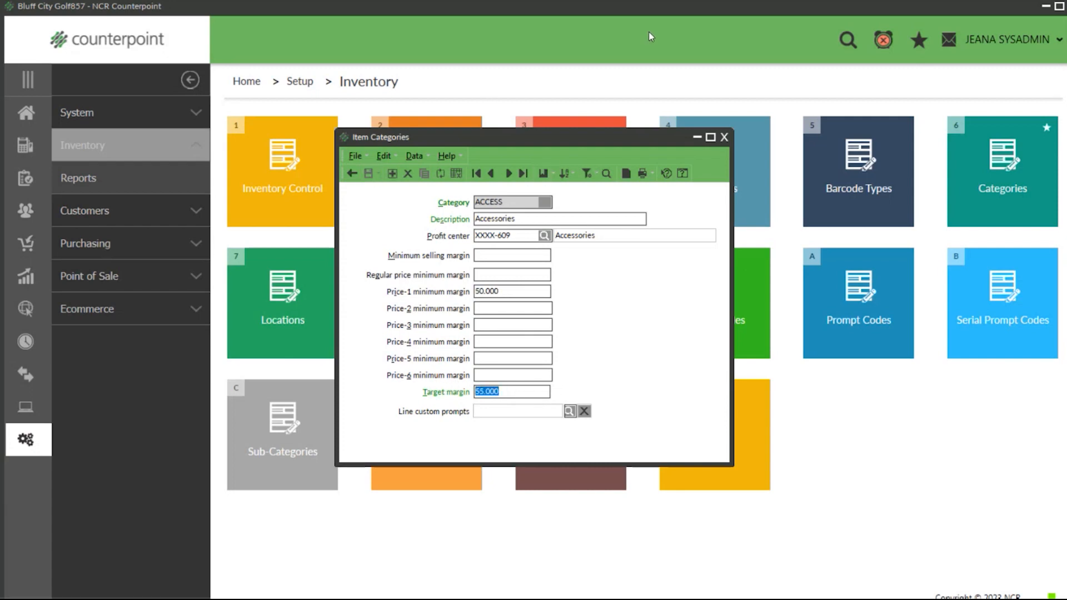
{"action": "left_click", "coordinate": [725, 137]}
Step: Reopen the ACCESS category in Item Categories and set its target margin to 58
{"action": "left_click", "coordinate": [996, 188]}
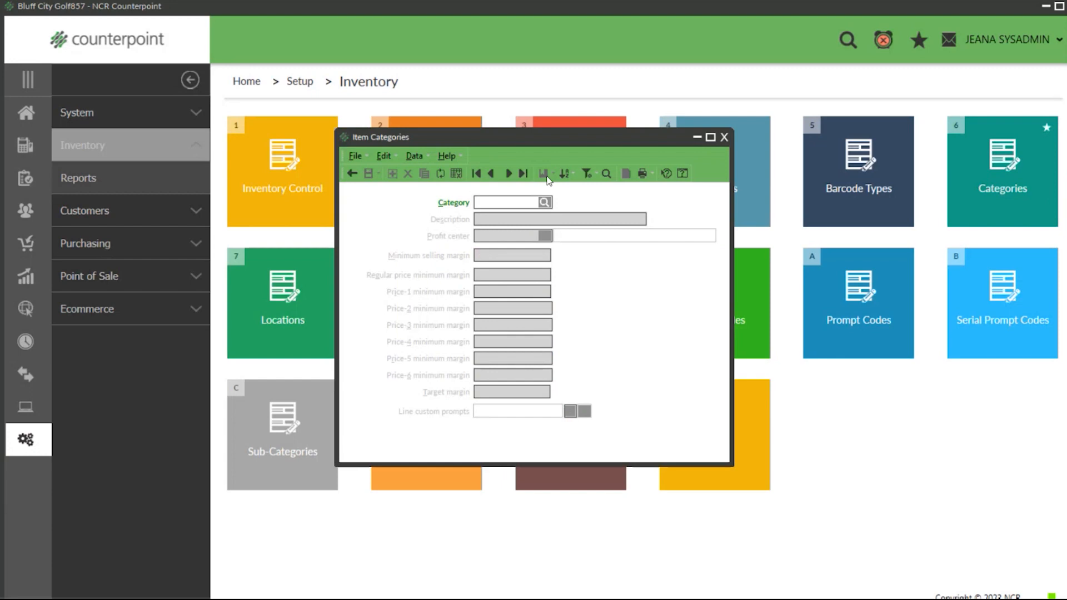
{"action": "left_click", "coordinate": [509, 174]}
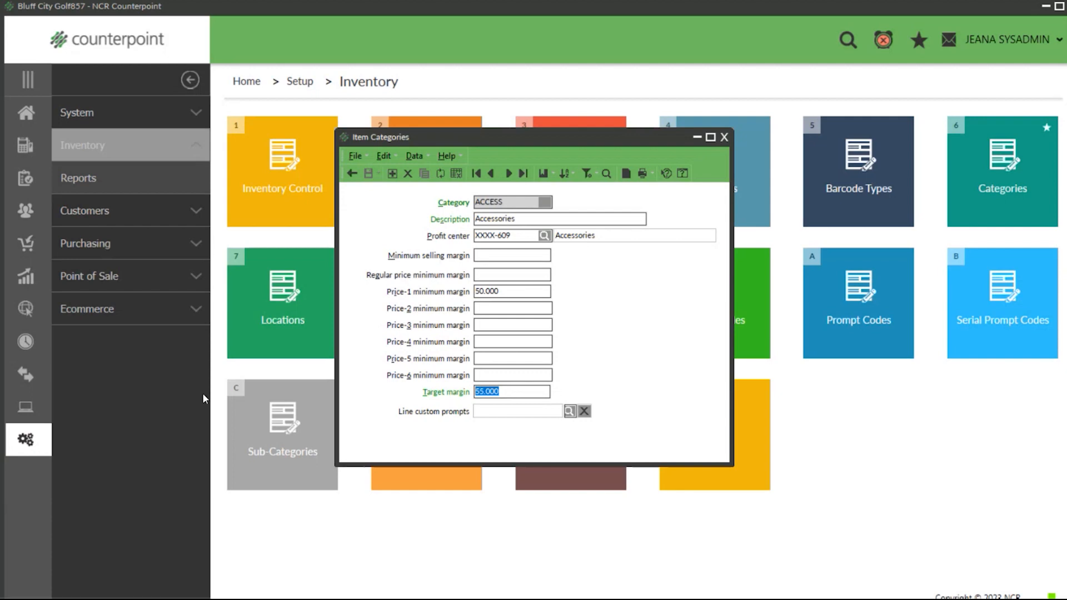
{"action": "type", "text": "58"}
{"action": "key", "text": "Tab"}
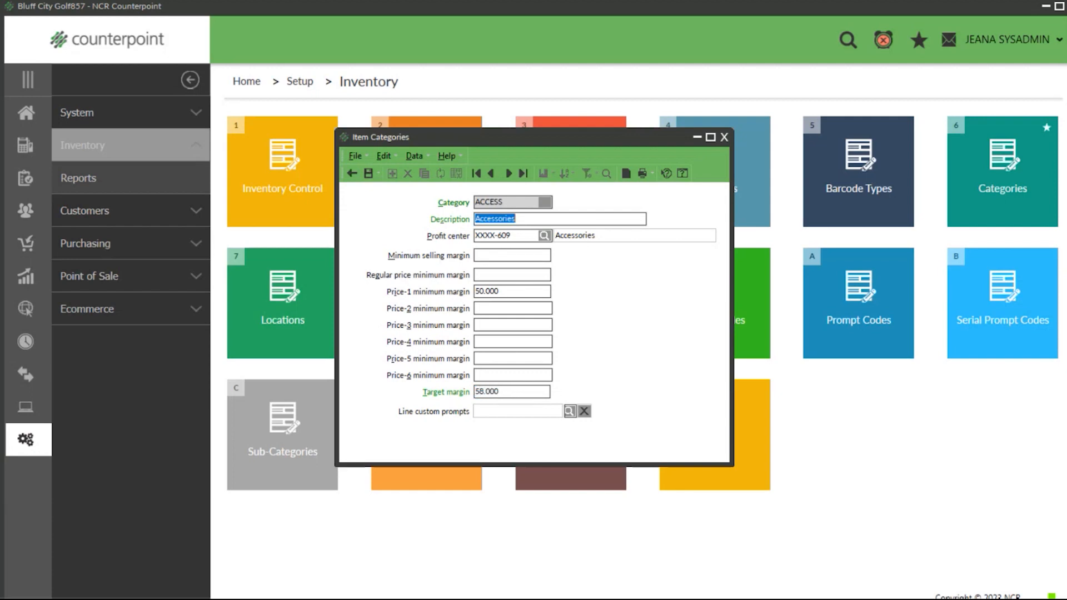
Step: Save the ACCESS category and close Item Categories to return to the home page
{"action": "left_click", "coordinate": [368, 174]}
{"action": "left_click", "coordinate": [723, 138]}
{"action": "left_click", "coordinate": [4, 120]}
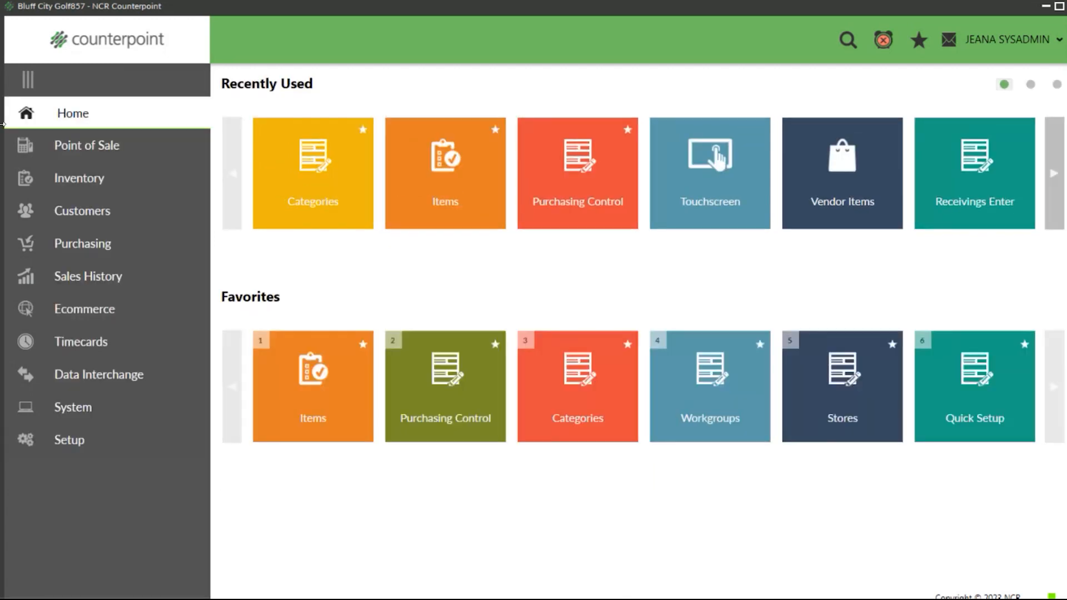
Step: Open the inventory Items form, display item 100003 (Mini Back Pack) and select its vendor's item number
{"action": "left_click", "coordinate": [85, 178]}
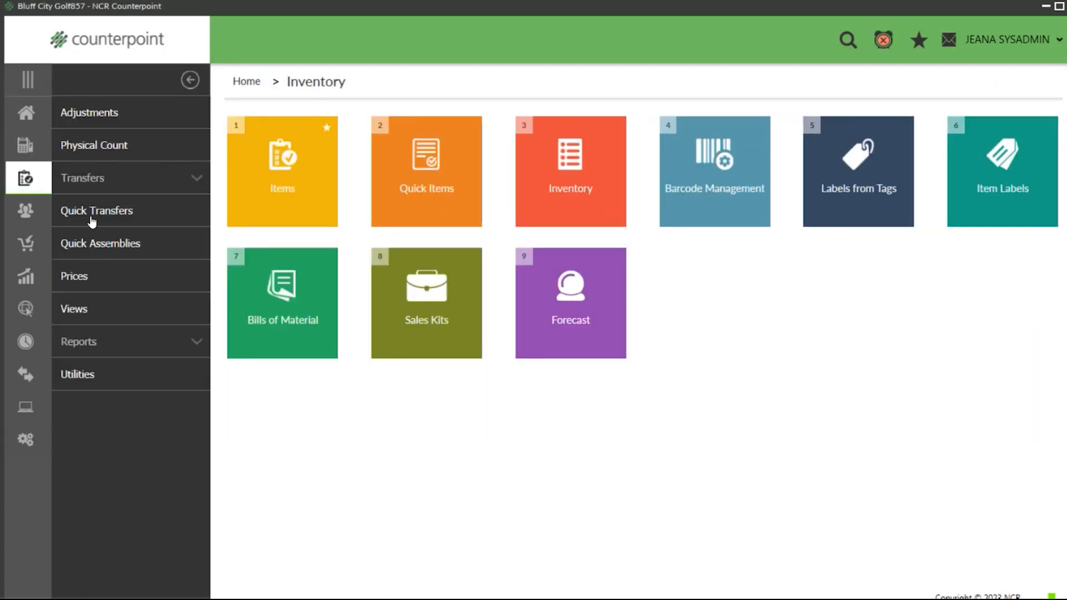
{"action": "left_click", "coordinate": [281, 173]}
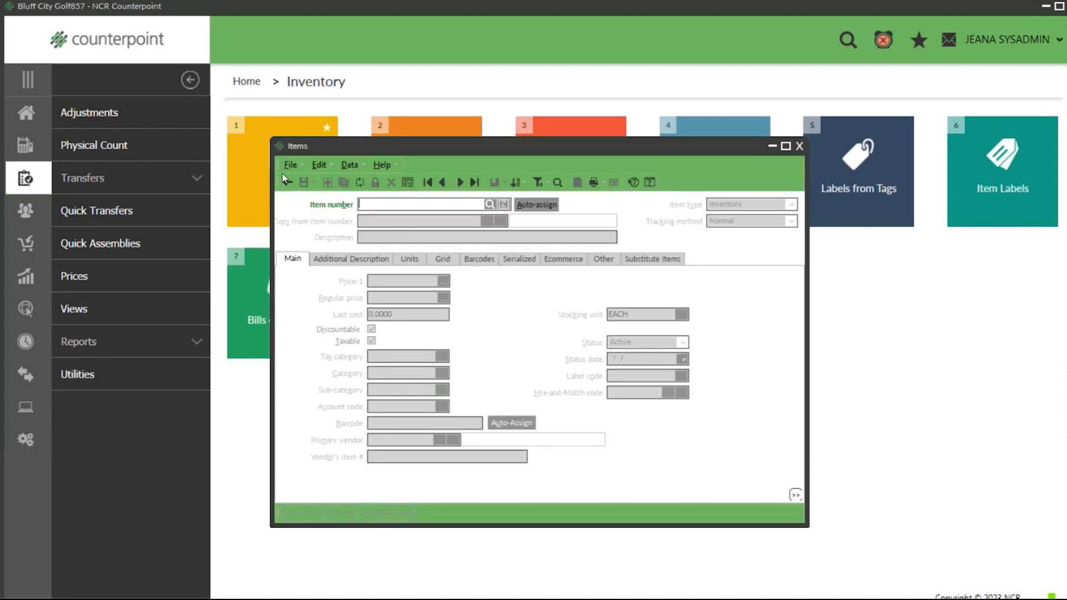
{"action": "left_click", "coordinate": [458, 181]}
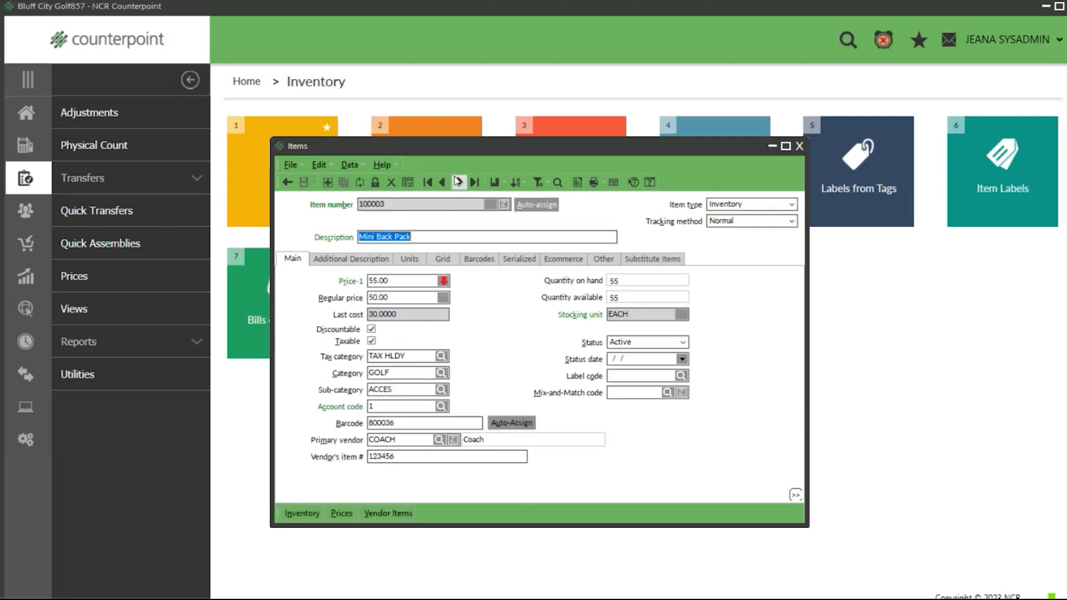
{"action": "left_click", "coordinate": [414, 457]}
{"action": "left_click_drag", "start_coordinate": [397, 457], "coordinate": [318, 453]}
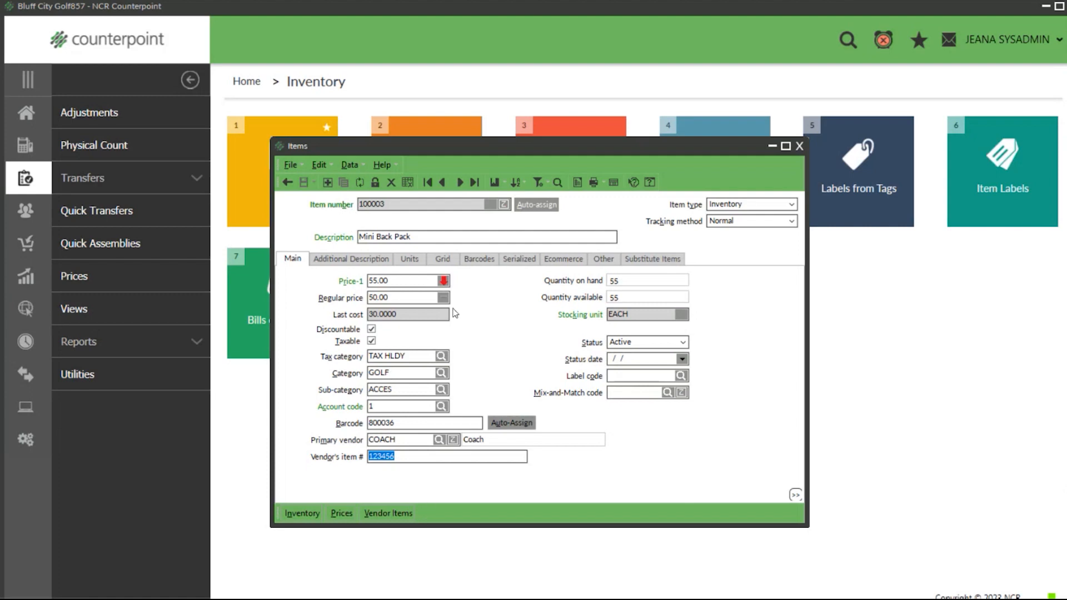
Step: Clear the Items form and look up the Mini Back Pack by its vendor's item number 123456
{"action": "left_click", "coordinate": [287, 182]}
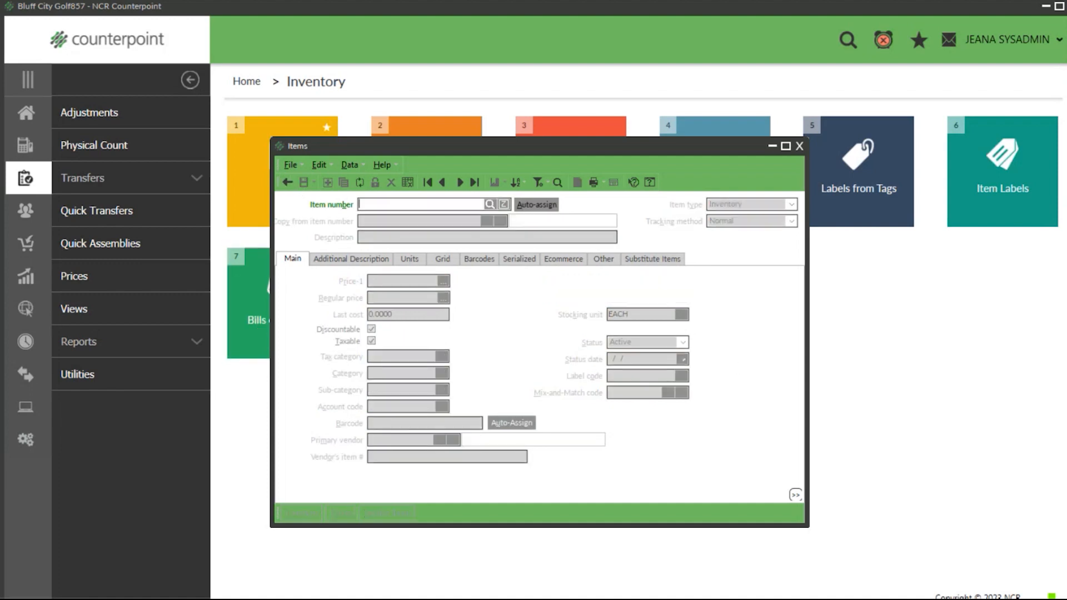
{"action": "type", "text": "123456"}
{"action": "key", "text": "Return"}
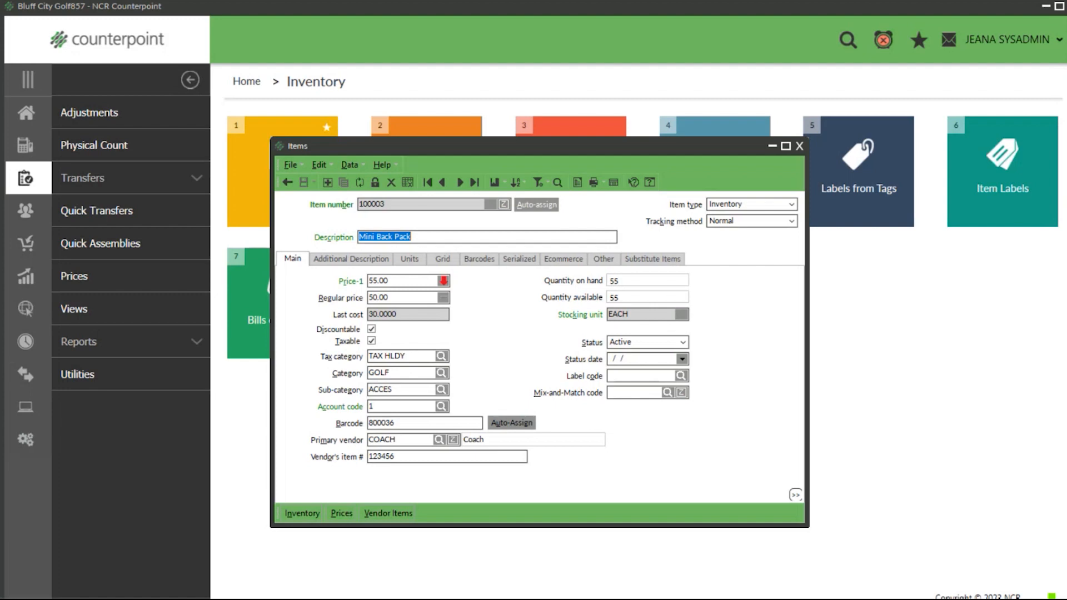
Step: Highlight the Mini Back Pack's vendor's item number and its barcode
{"action": "left_click", "coordinate": [410, 455]}
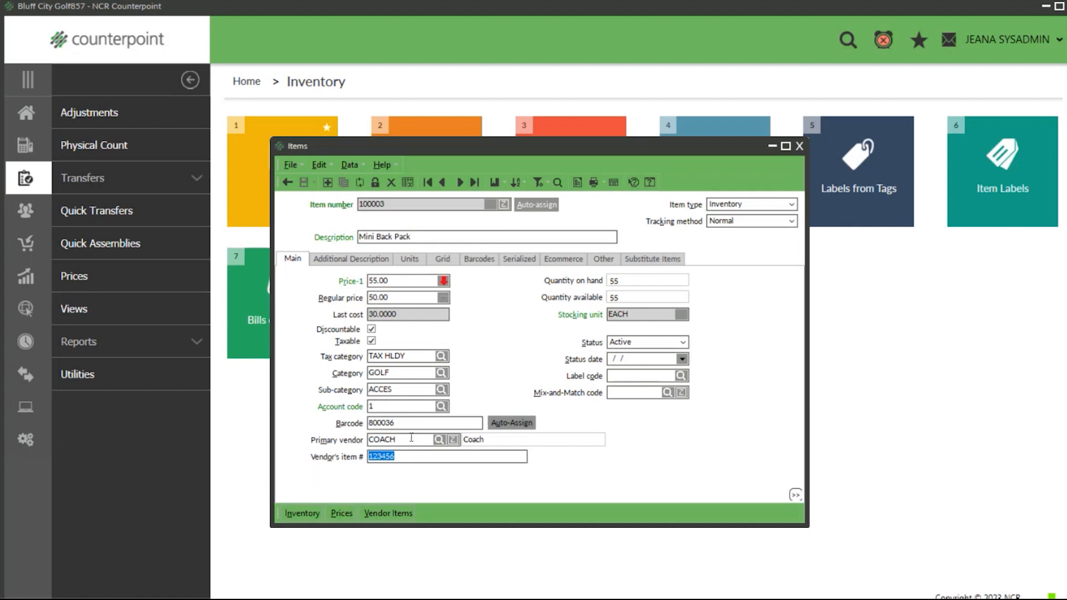
{"action": "left_click", "coordinate": [426, 423]}
{"action": "double_click", "coordinate": [426, 423]}
Step: Look up the Mini Back Pack by its item number 100003
{"action": "left_click_drag", "start_coordinate": [387, 204], "coordinate": [286, 203]}
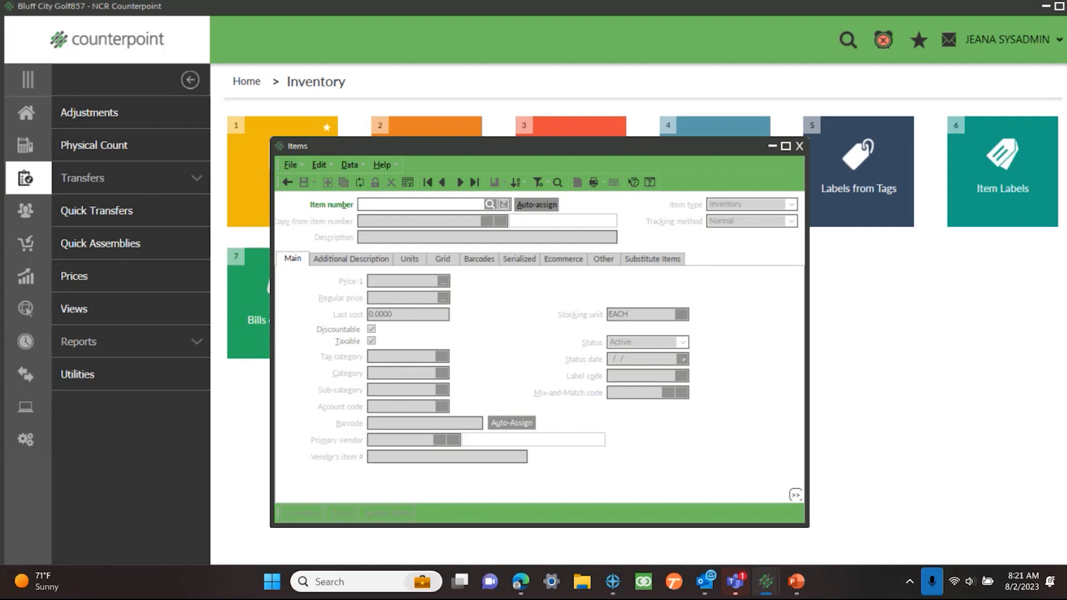
{"action": "type", "text": "100003"}
{"action": "key", "text": "Tab"}
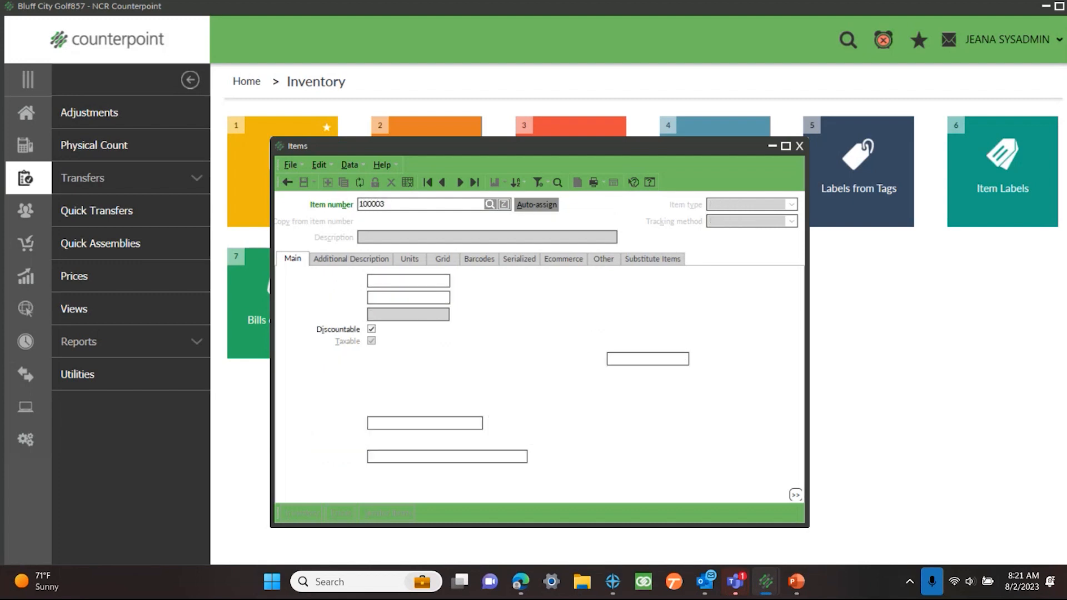
Step: Repeat the lookup with vendor's item number 123456 and reset the form to an empty item number
{"action": "left_click", "coordinate": [285, 185]}
{"action": "type", "text": "123456"}
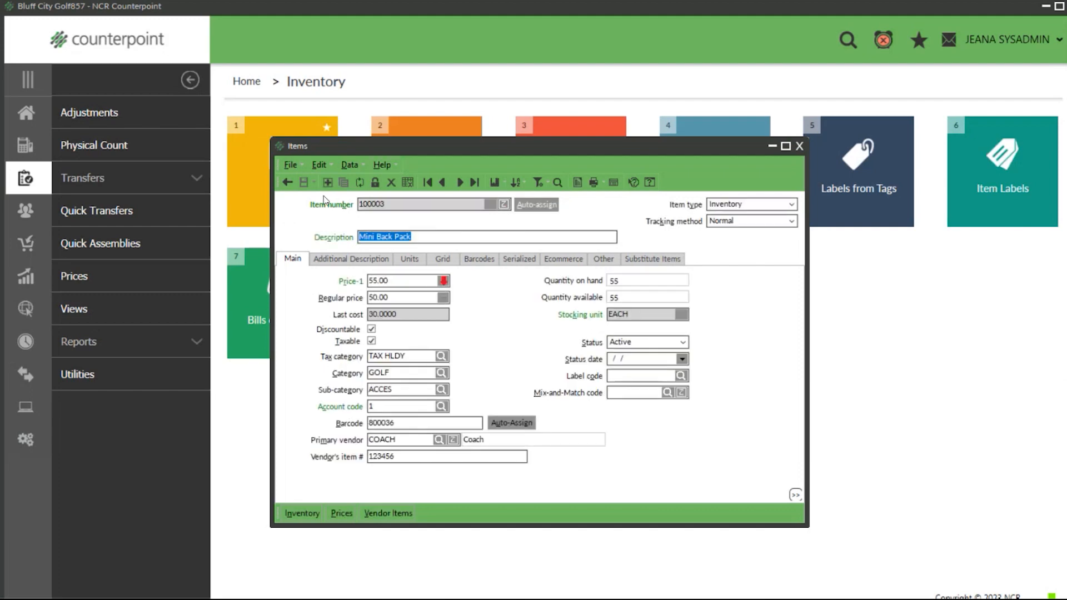
{"action": "key", "text": "Escape"}
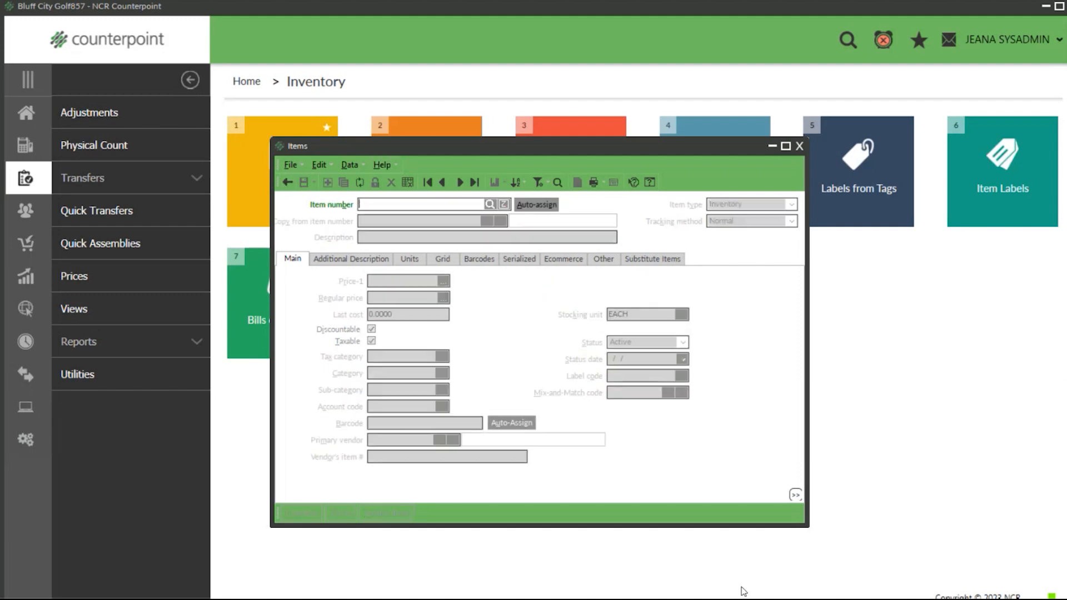
Step: Look up the Mini Back Pack by its barcode 800036
{"action": "type", "text": "800036"}
{"action": "key", "text": "Return"}
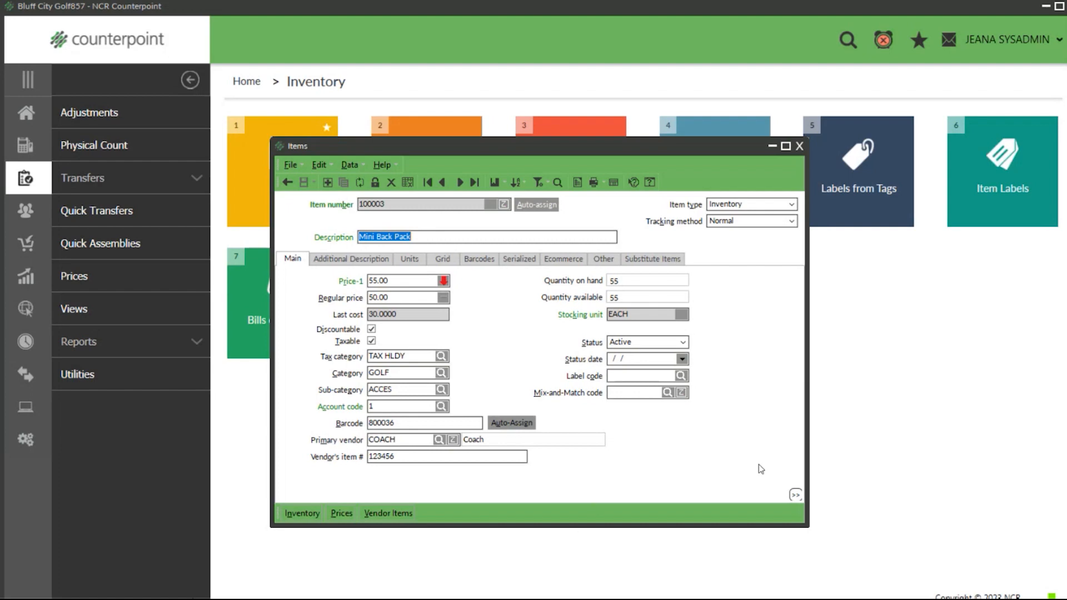
Step: Zoom in on item 100003 to review its quantities by location, and close the Item Zoom window
{"action": "left_click", "coordinate": [504, 205]}
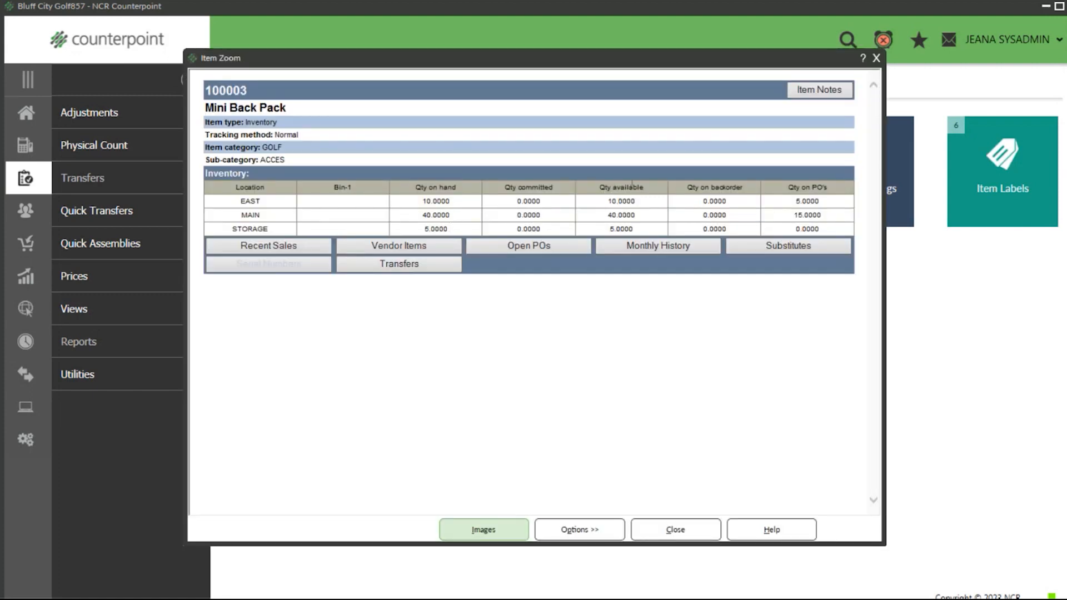
{"action": "left_click", "coordinate": [877, 58]}
{"action": "left_click", "coordinate": [878, 63]}
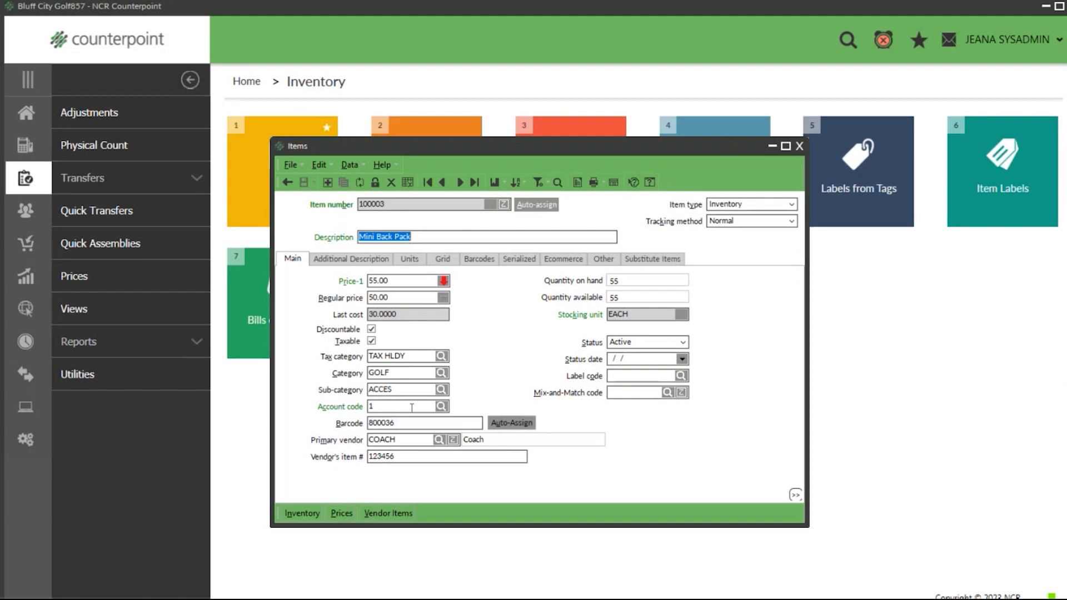
Step: Open the Mini Back Pack's inventory records in table view, hide the Qty on hand column, and close the Inventory window
{"action": "left_click", "coordinate": [306, 510]}
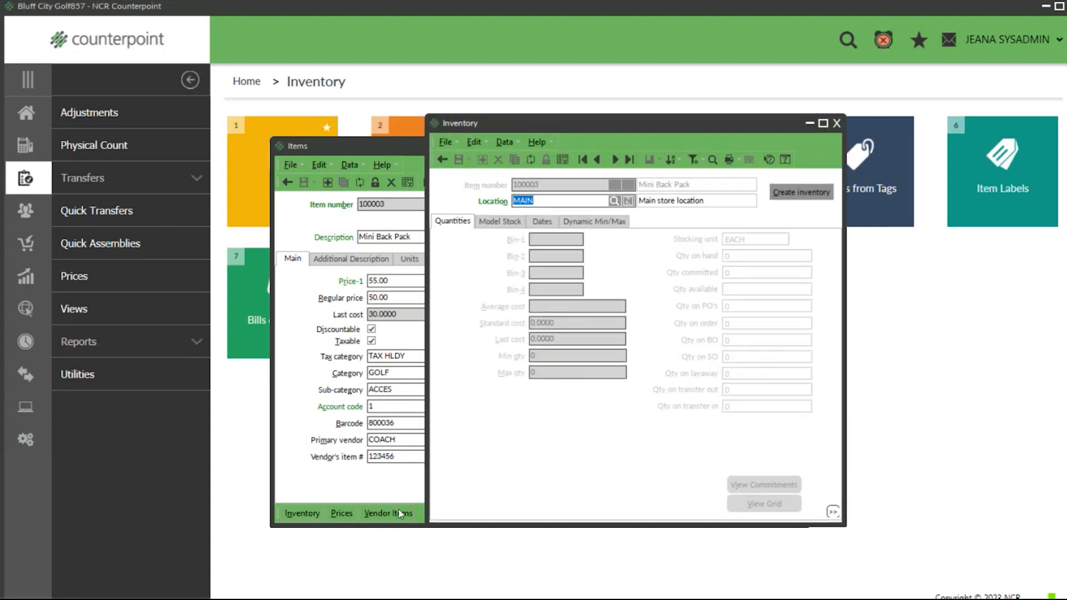
{"action": "left_click", "coordinate": [563, 160]}
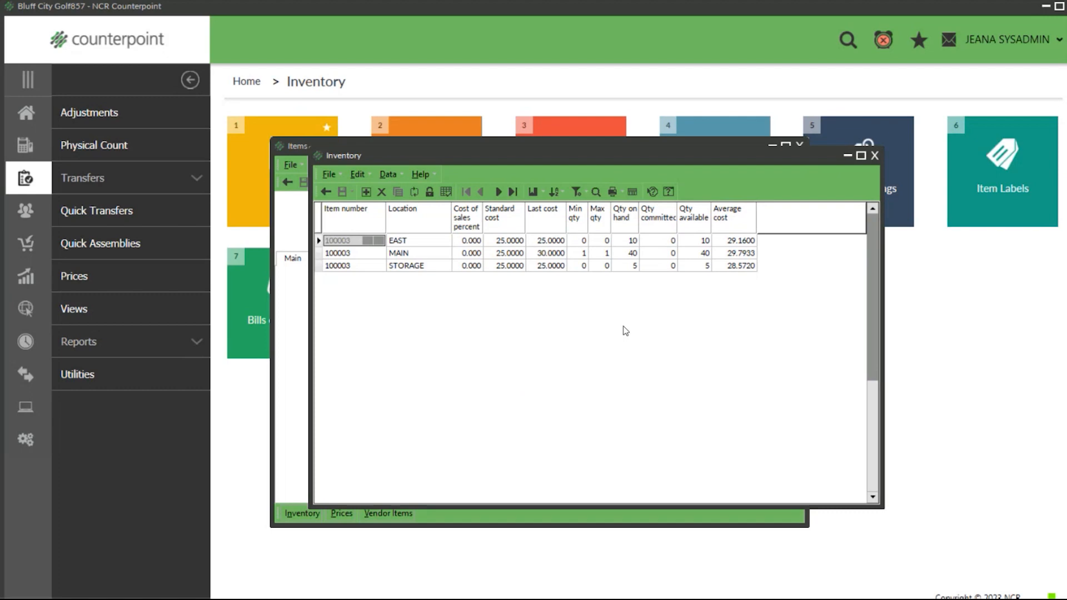
{"action": "right_click", "coordinate": [630, 226]}
{"action": "left_click", "coordinate": [637, 233]}
{"action": "right_click", "coordinate": [637, 232]}
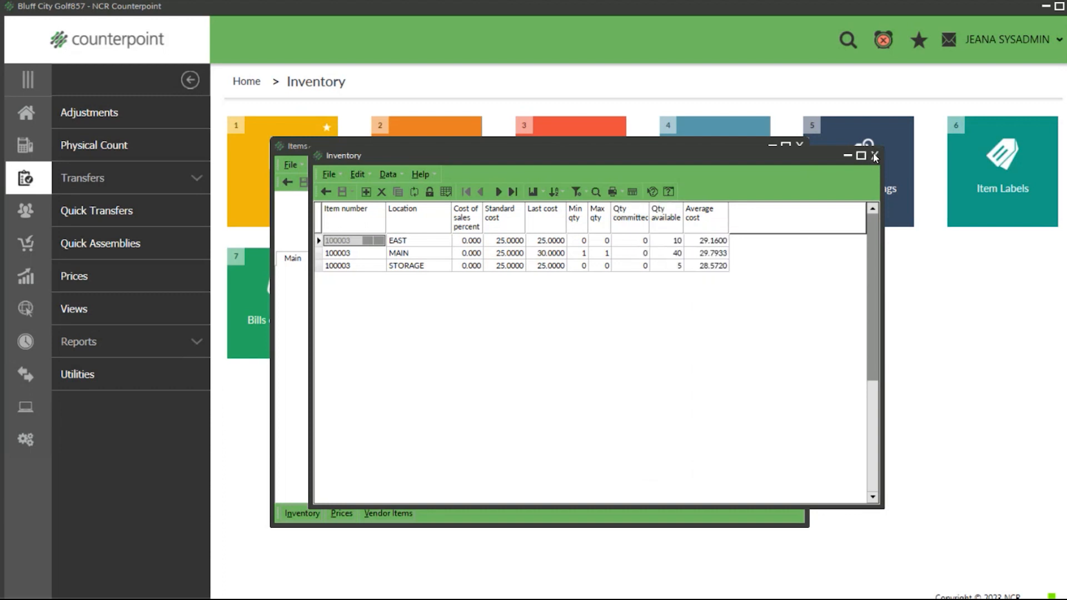
{"action": "left_click", "coordinate": [874, 156]}
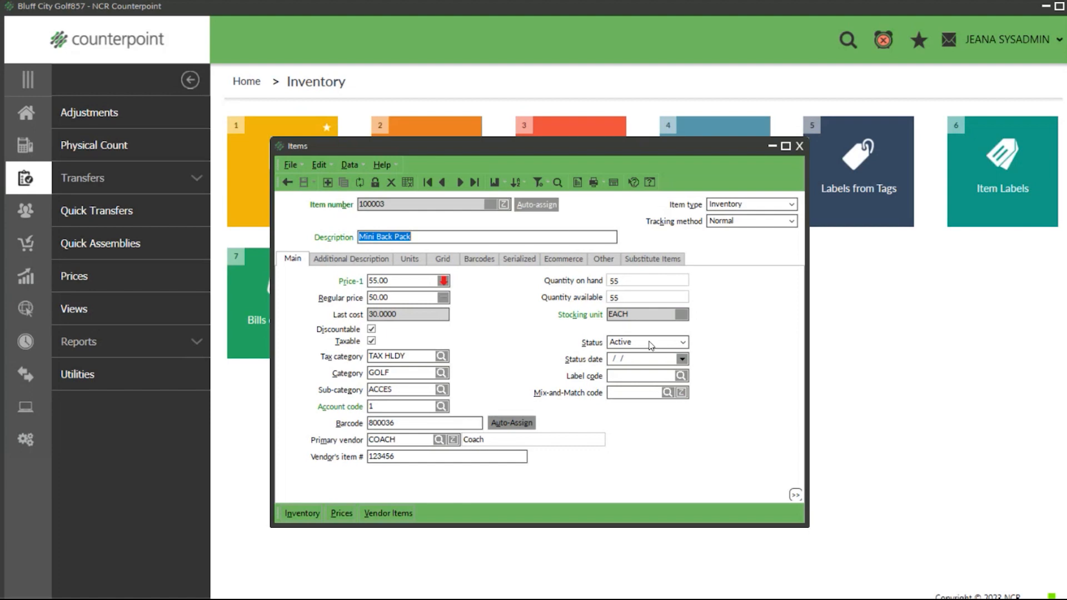
Step: Change the Mini Back Pack's status to Discontinued and to Inactive
{"action": "left_click", "coordinate": [689, 343]}
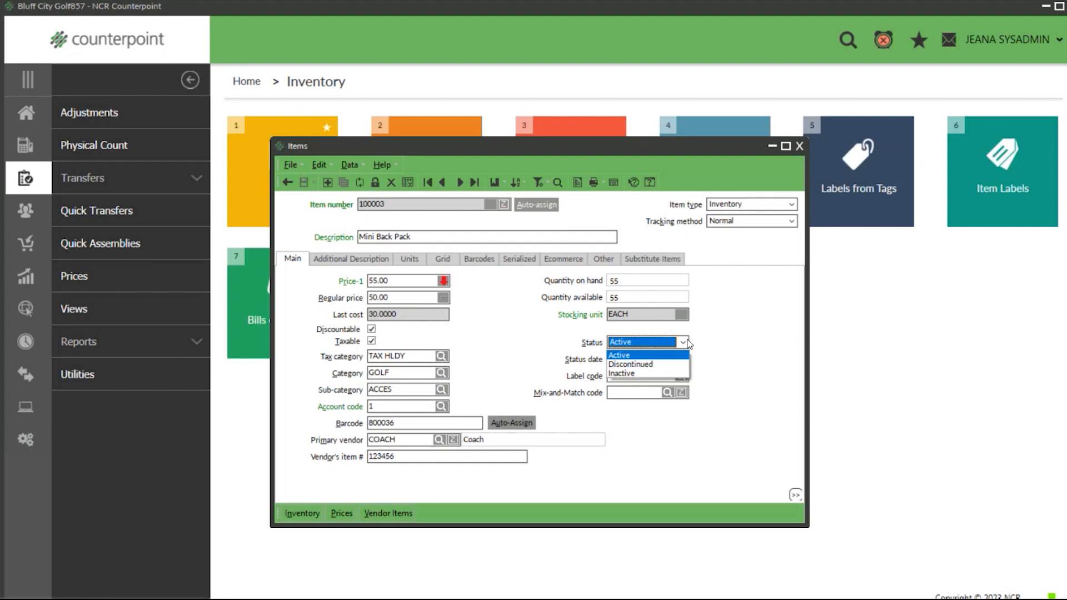
{"action": "left_click", "coordinate": [618, 362]}
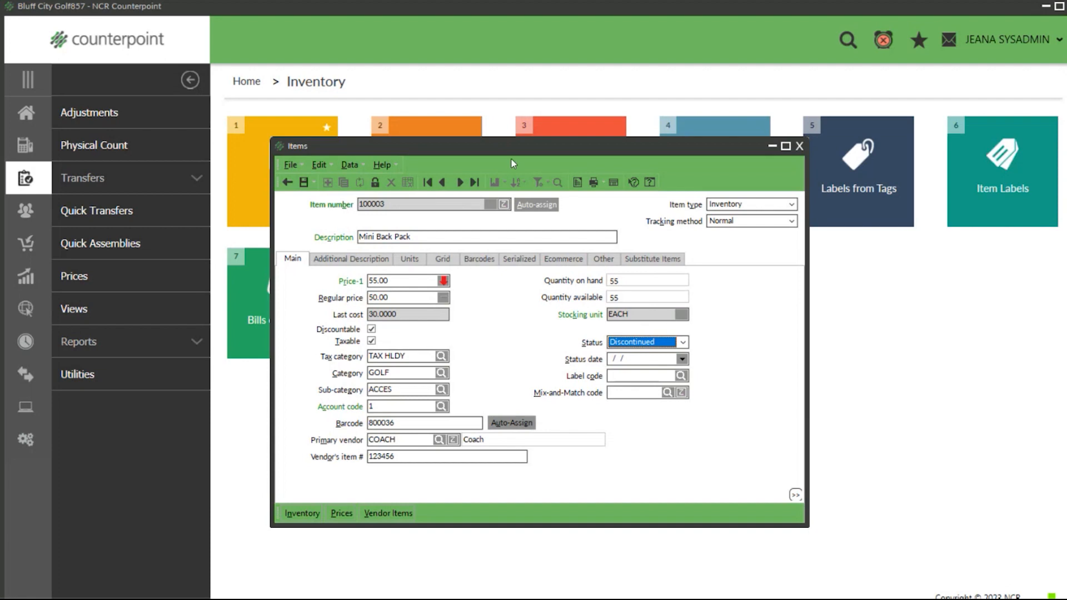
{"action": "left_click", "coordinate": [682, 341]}
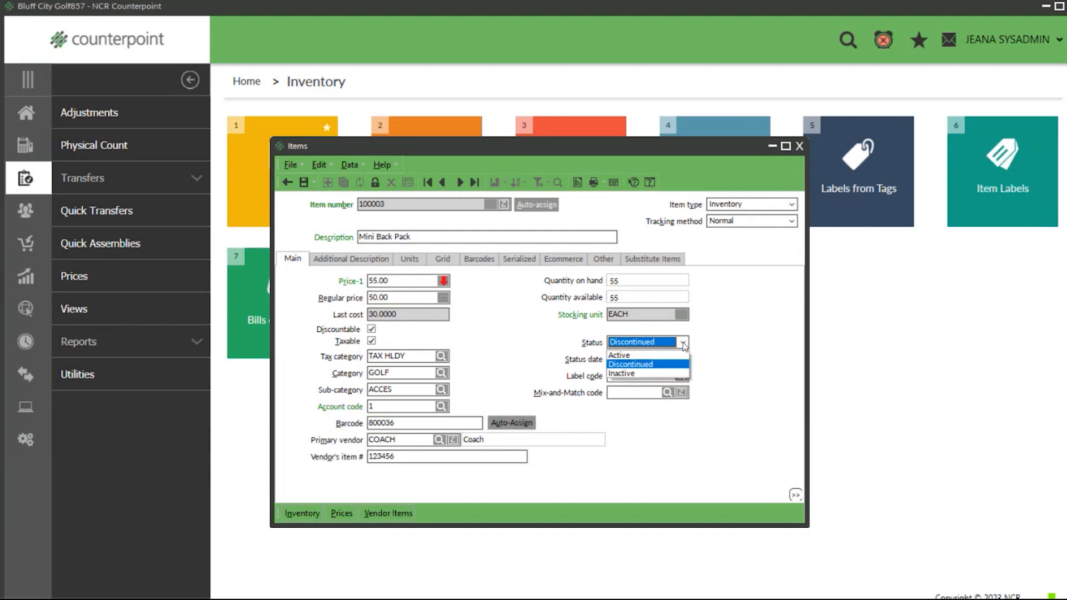
{"action": "left_click", "coordinate": [642, 373]}
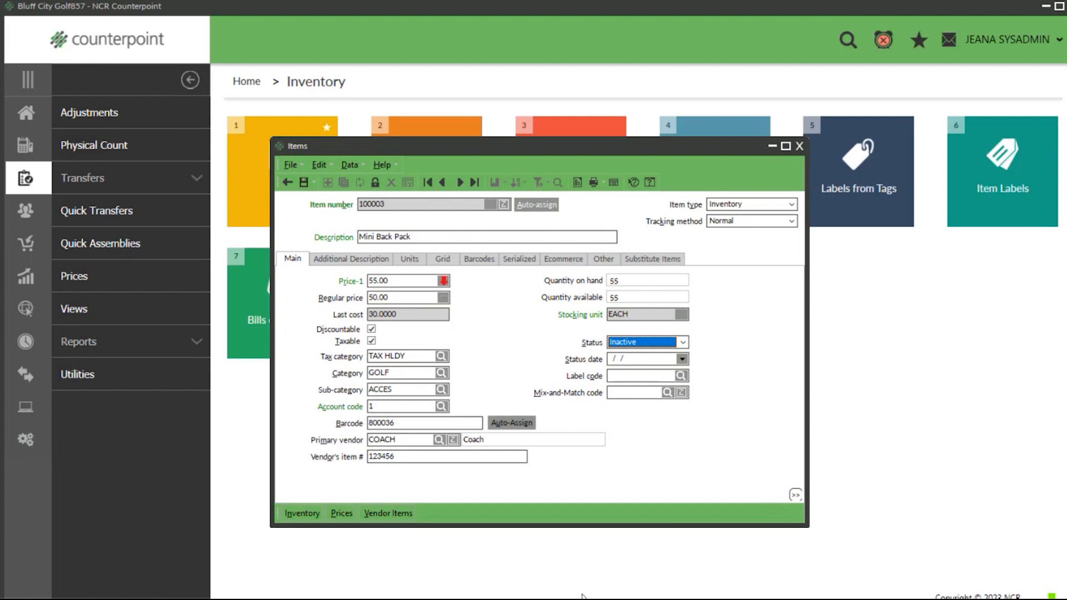
Step: Switch the Mini Back Pack's status to Active and back to Discontinued, and close the Items form without saving
{"action": "left_click", "coordinate": [683, 342]}
{"action": "left_click", "coordinate": [642, 355]}
{"action": "left_click", "coordinate": [683, 345]}
{"action": "left_click", "coordinate": [650, 362]}
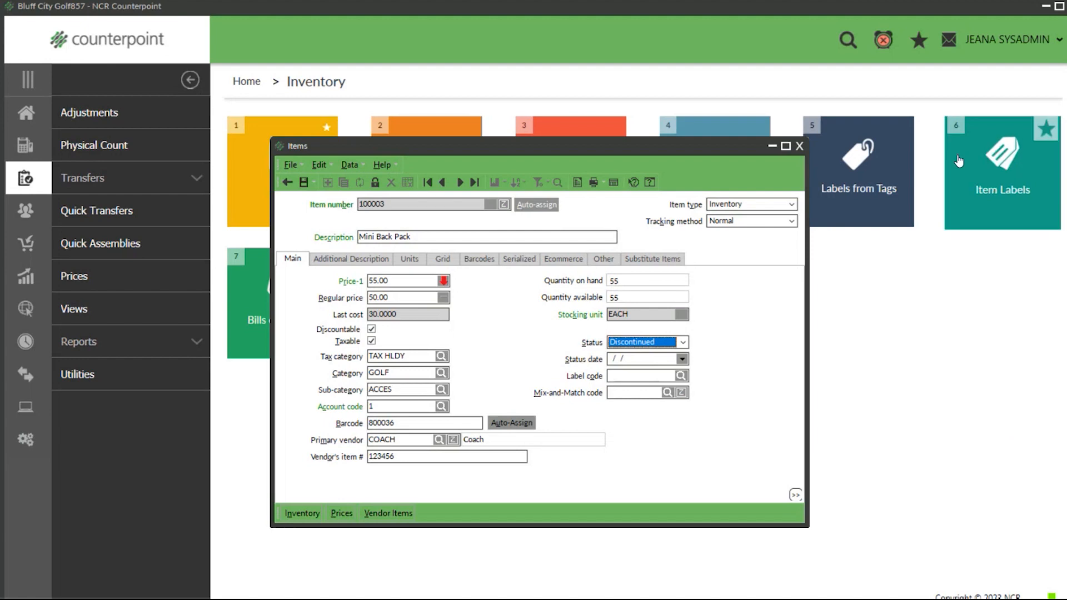
{"action": "left_click", "coordinate": [800, 147]}
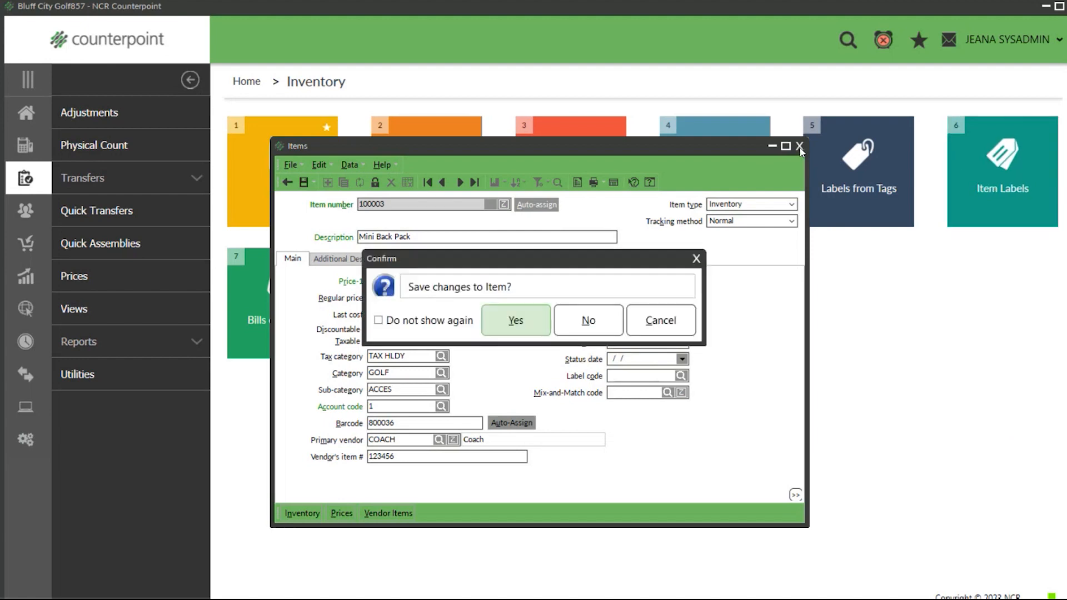
{"action": "left_click", "coordinate": [587, 321]}
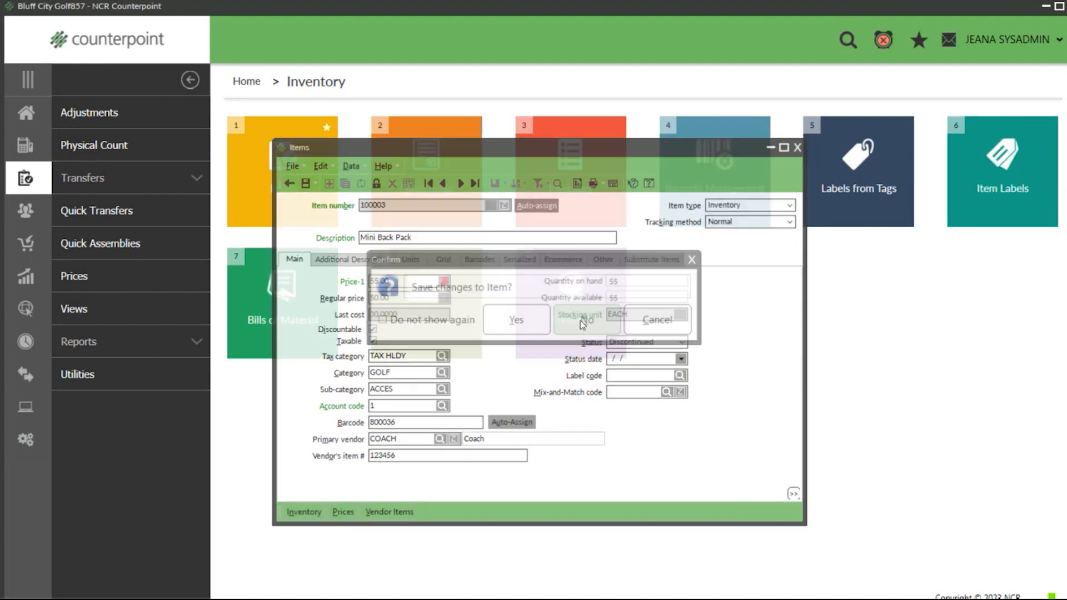
Step: Open Purchasing Control from the purchasing setup and show its Activity settings
{"action": "left_click", "coordinate": [25, 439]}
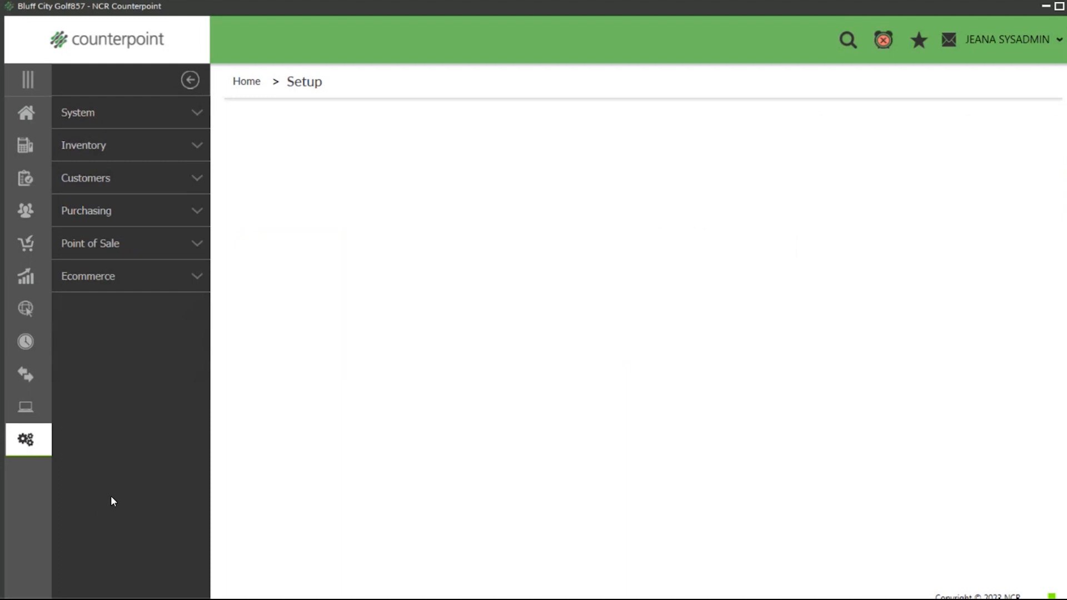
{"action": "left_click", "coordinate": [135, 215]}
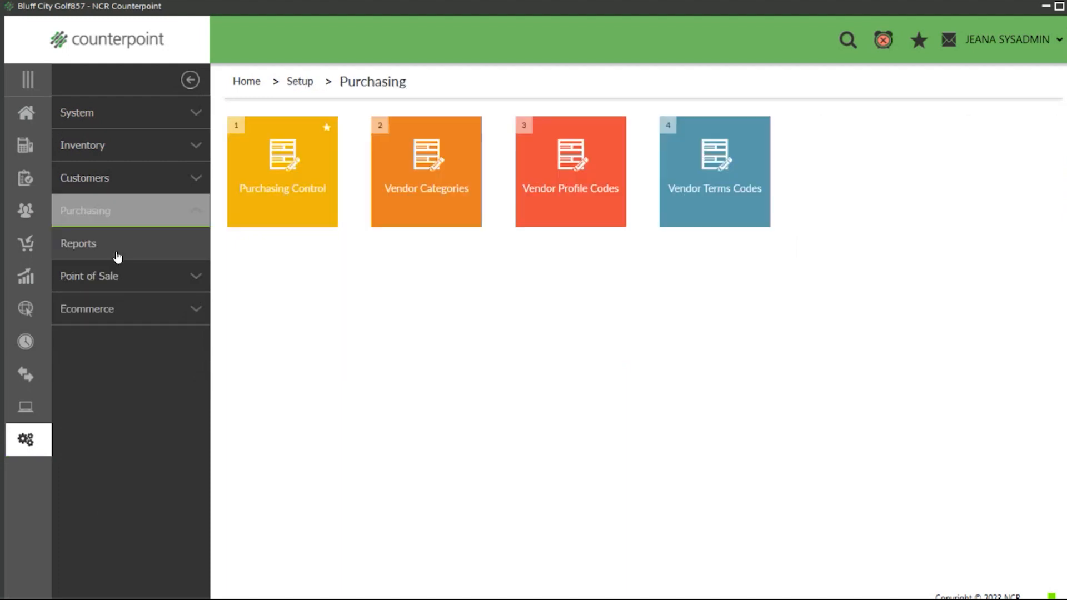
{"action": "left_click", "coordinate": [275, 182]}
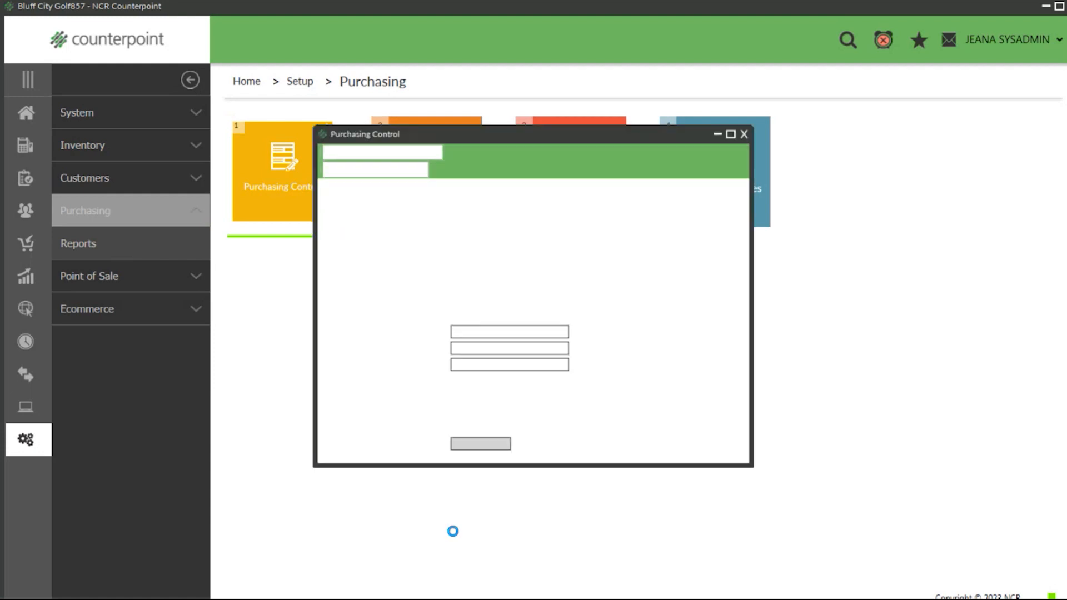
{"action": "left_click", "coordinate": [362, 185]}
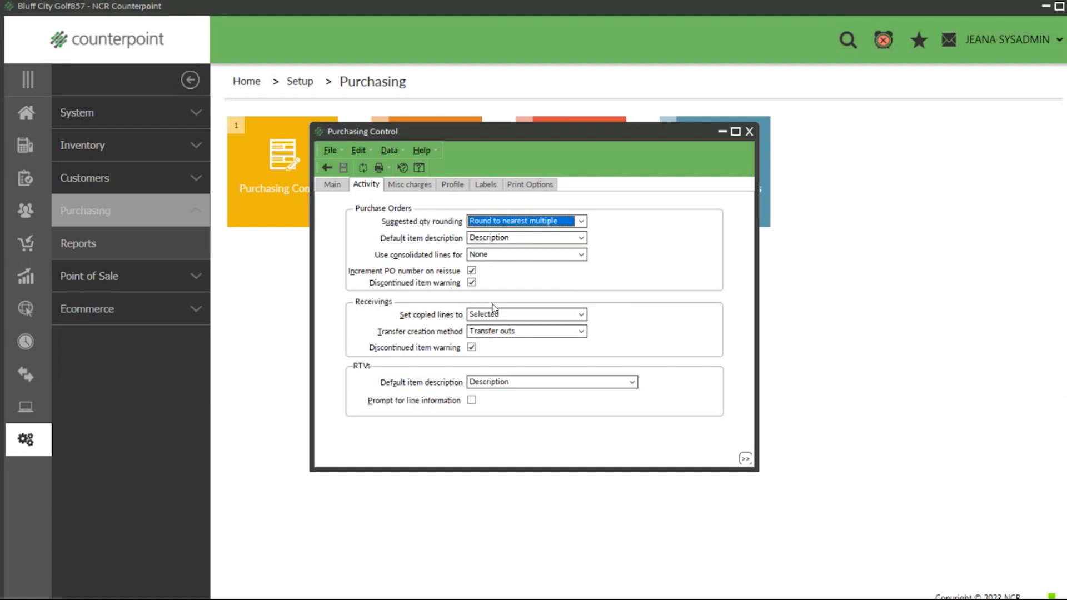
Step: Toggle the discontinued item warnings for purchase orders and receivings, leaving both enabled, and save and close Purchasing Control
{"action": "left_click", "coordinate": [471, 283]}
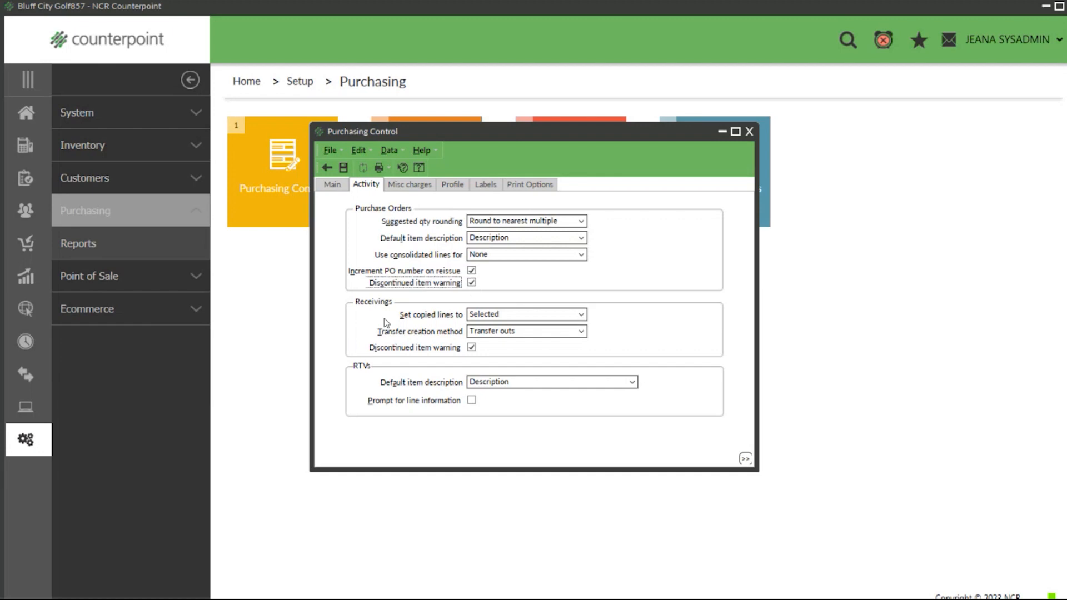
{"action": "left_click", "coordinate": [471, 347]}
{"action": "left_click", "coordinate": [471, 347]}
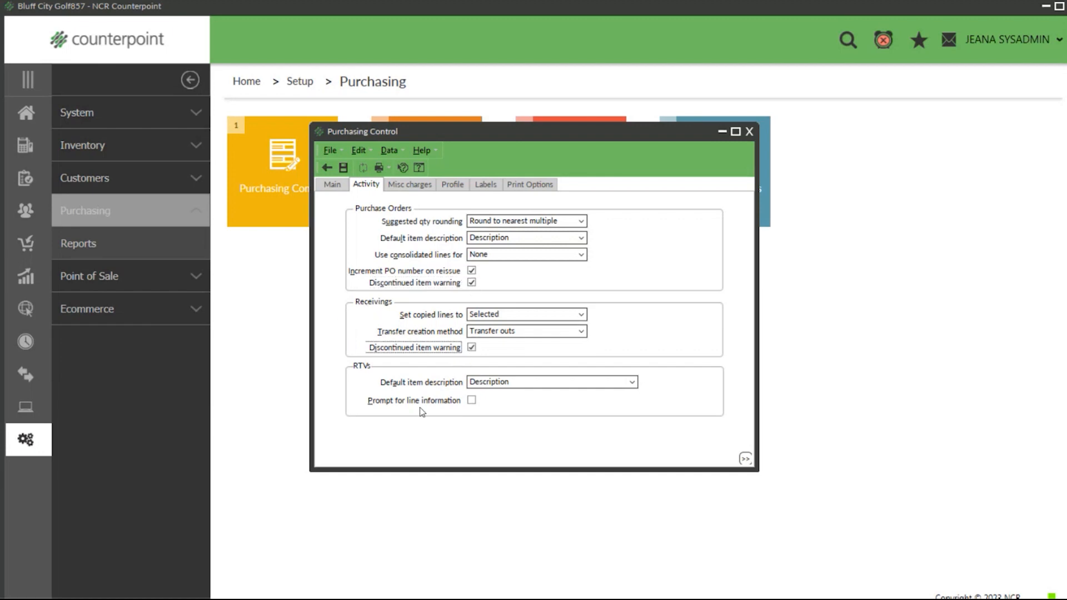
{"action": "left_click", "coordinate": [343, 168]}
{"action": "left_click", "coordinate": [749, 131]}
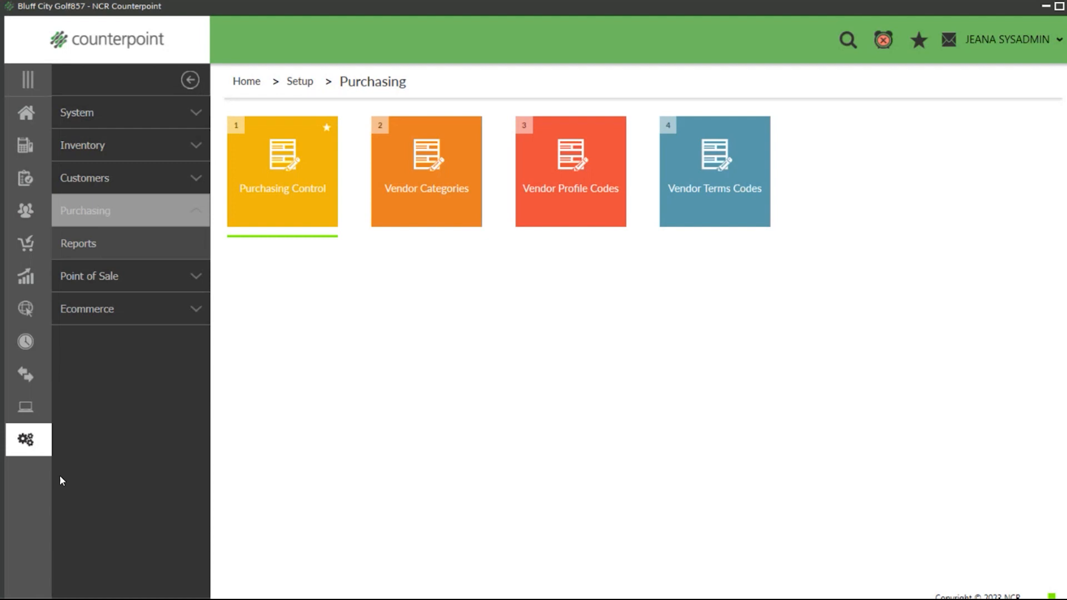
Step: Open the Stores form from the Point of Sale setup
{"action": "left_click", "coordinate": [26, 439]}
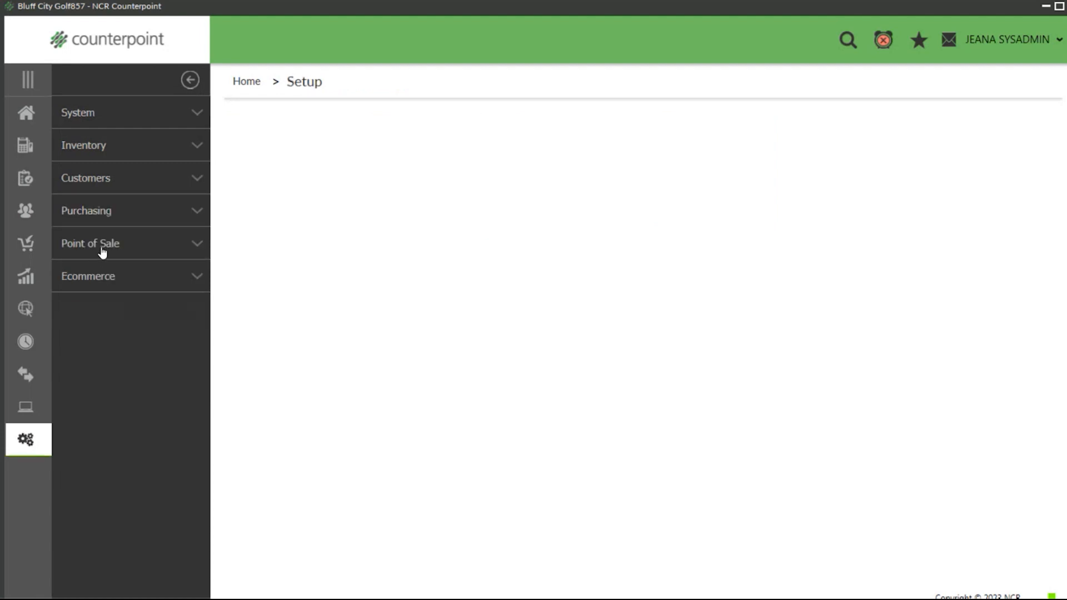
{"action": "left_click", "coordinate": [102, 253]}
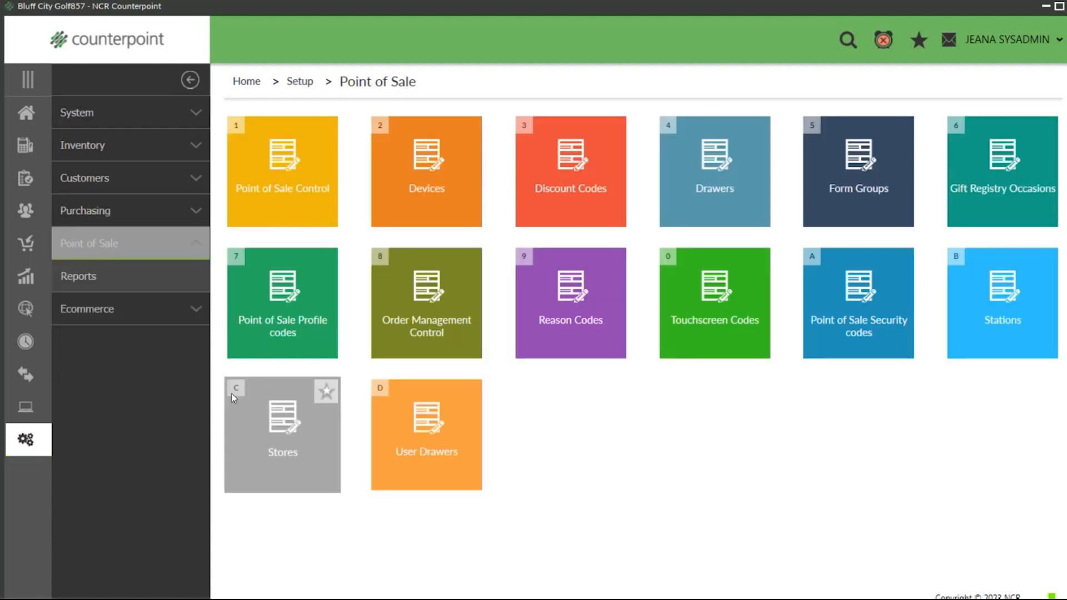
{"action": "left_click", "coordinate": [265, 416]}
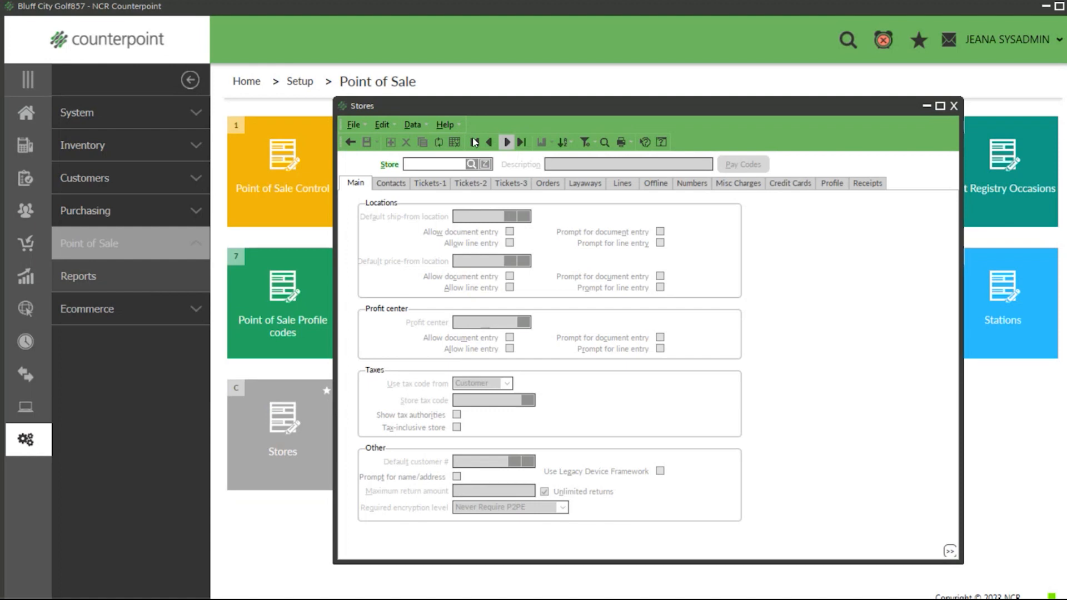
Step: Show the MAIN store's line settings with the discontinued item warnings, and close the Stores form without saving
{"action": "left_click", "coordinate": [508, 143]}
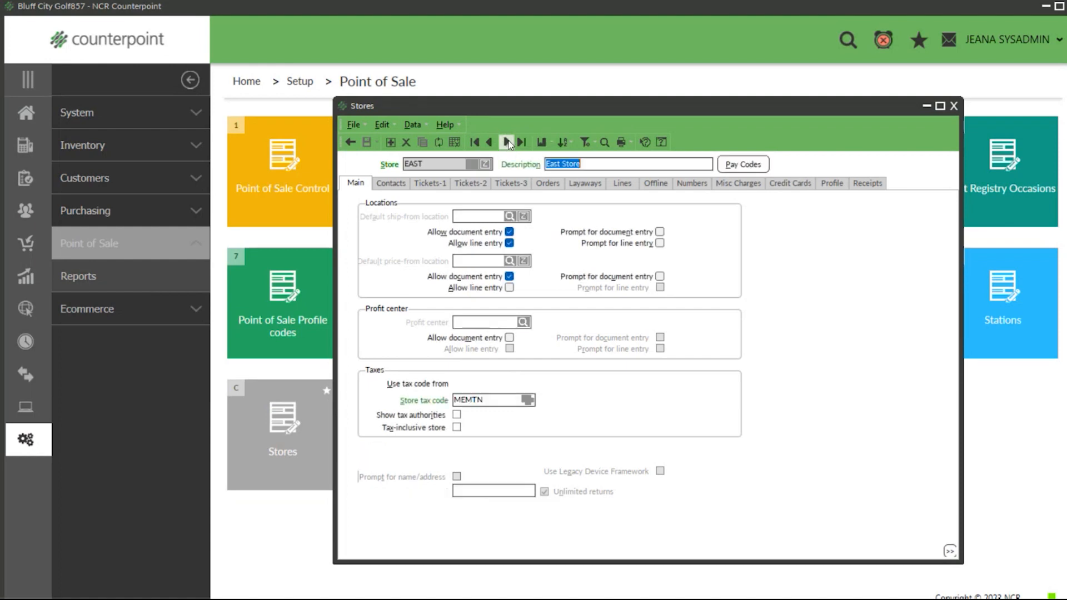
{"action": "left_click", "coordinate": [508, 143]}
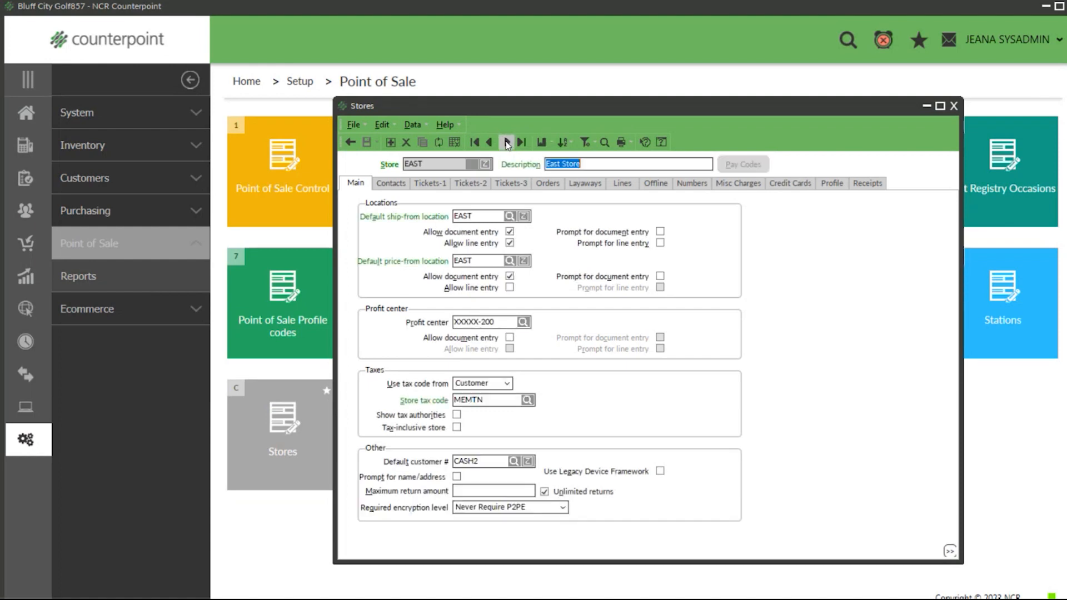
{"action": "left_click", "coordinate": [624, 187]}
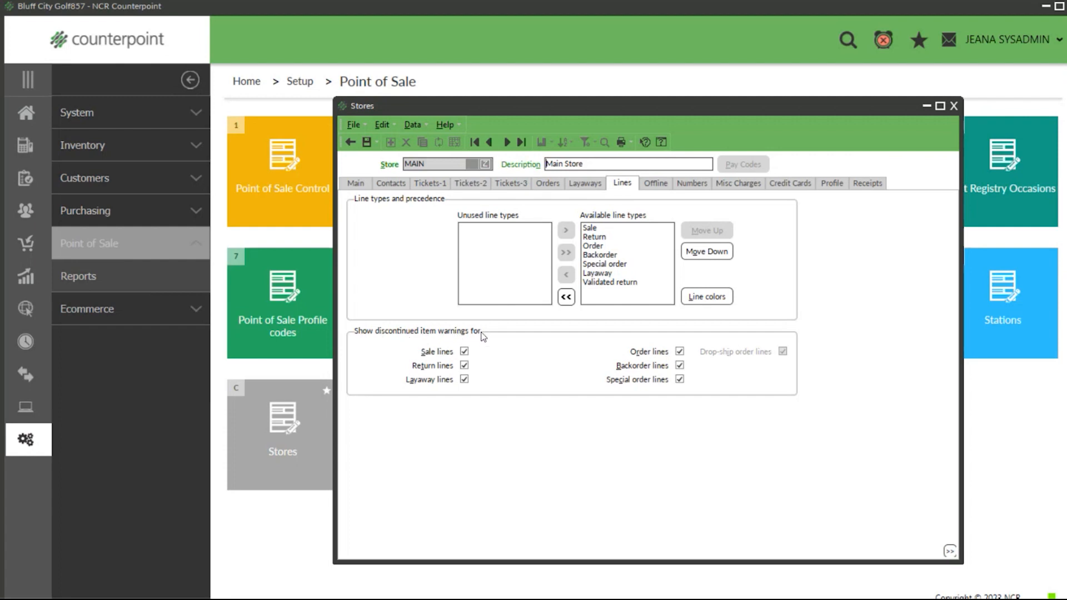
{"action": "left_click", "coordinate": [465, 352]}
{"action": "left_click", "coordinate": [680, 379]}
{"action": "left_click", "coordinate": [953, 106]}
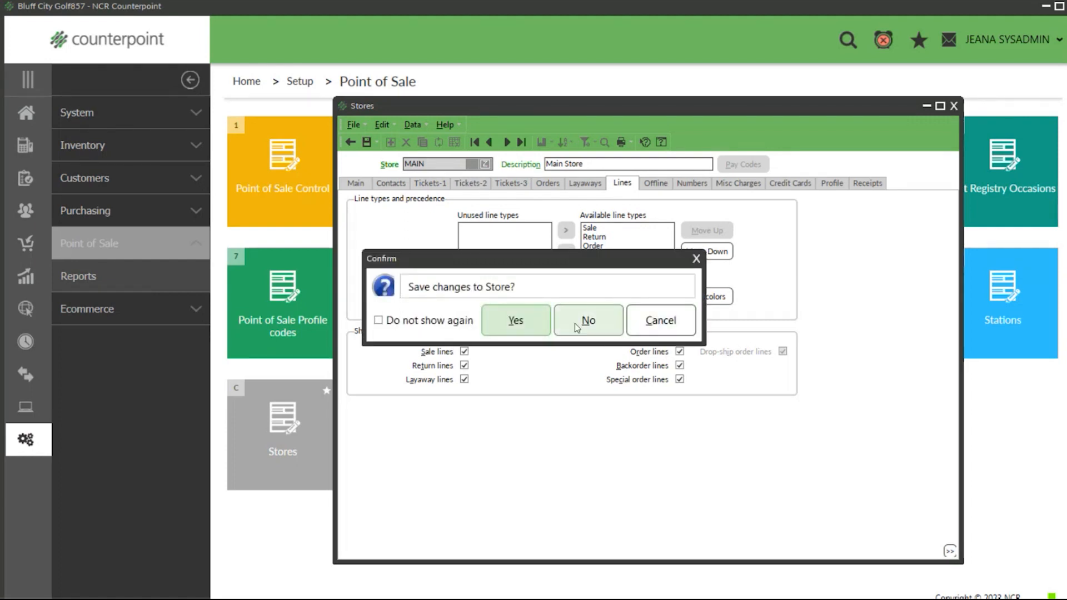
{"action": "left_click", "coordinate": [583, 318]}
{"action": "left_click", "coordinate": [698, 327]}
Step: Open the Items form from the home favorites and show the Mini Back Pack's additional descriptions, selecting its short description text
{"action": "left_click", "coordinate": [28, 115]}
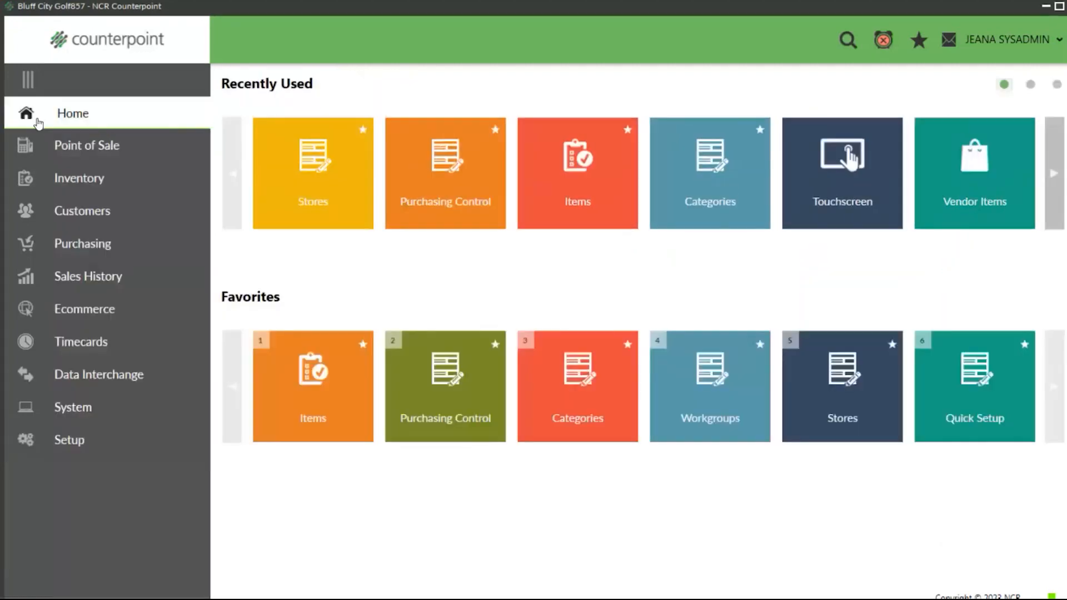
{"action": "left_click", "coordinate": [308, 381]}
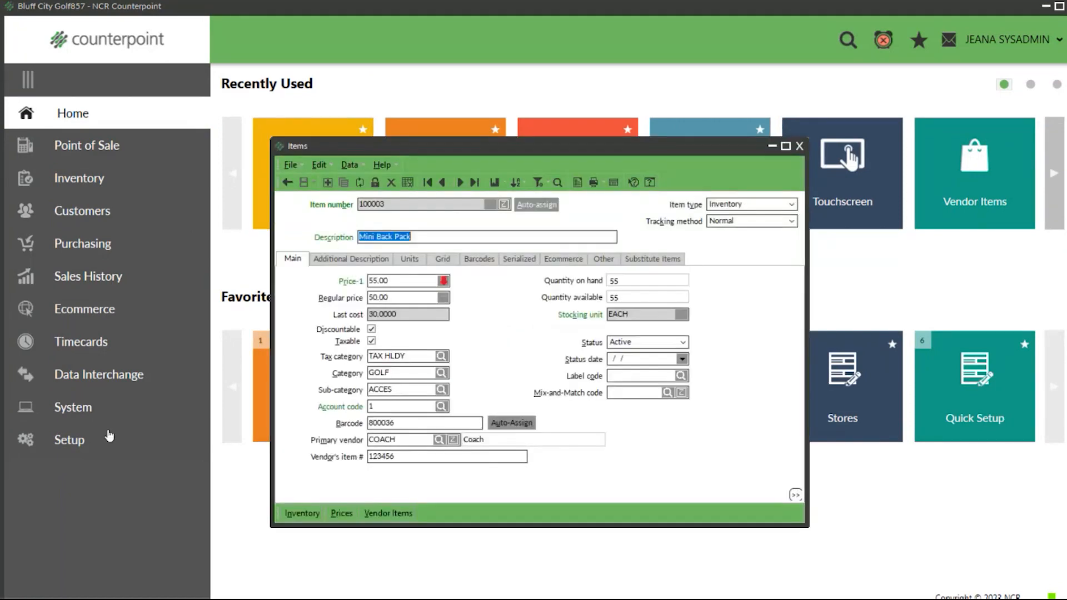
{"action": "left_click", "coordinate": [352, 258]}
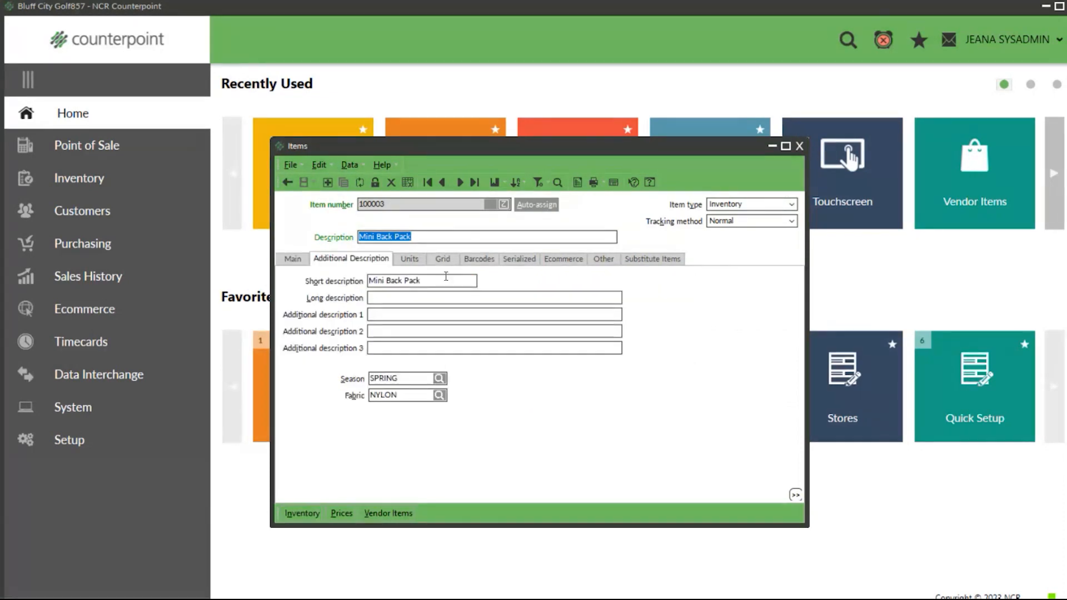
{"action": "key", "text": "Tab"}
{"action": "left_click", "coordinate": [436, 279]}
{"action": "left_click_drag", "start_coordinate": [424, 282], "coordinate": [368, 281]}
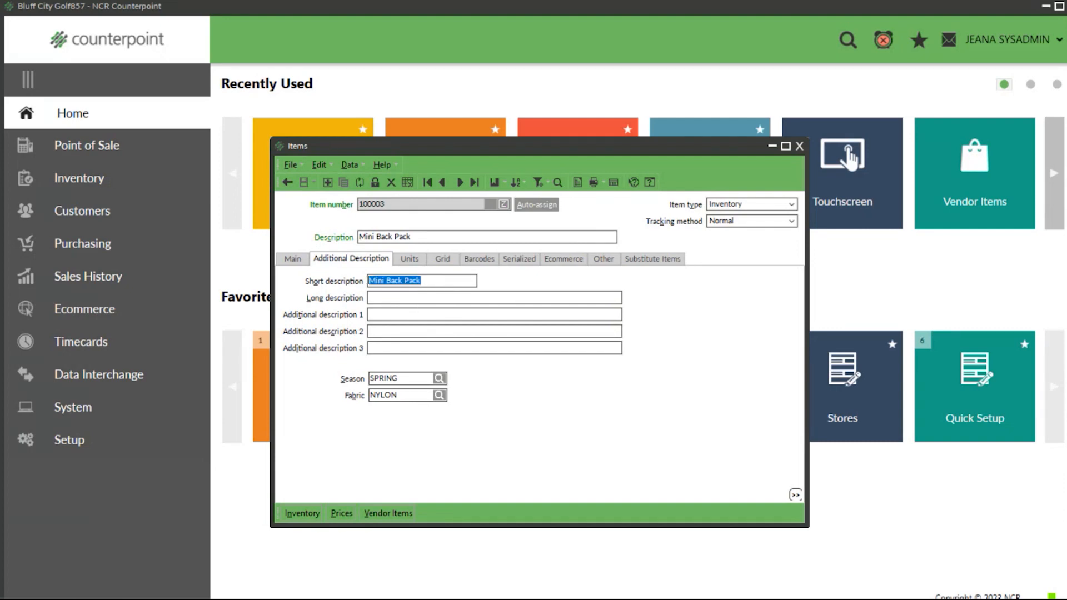
Step: Enter sample text in the Mini Back Pack's long description and clear it again
{"action": "left_click", "coordinate": [389, 298]}
{"action": "type", "text": "50 char"}
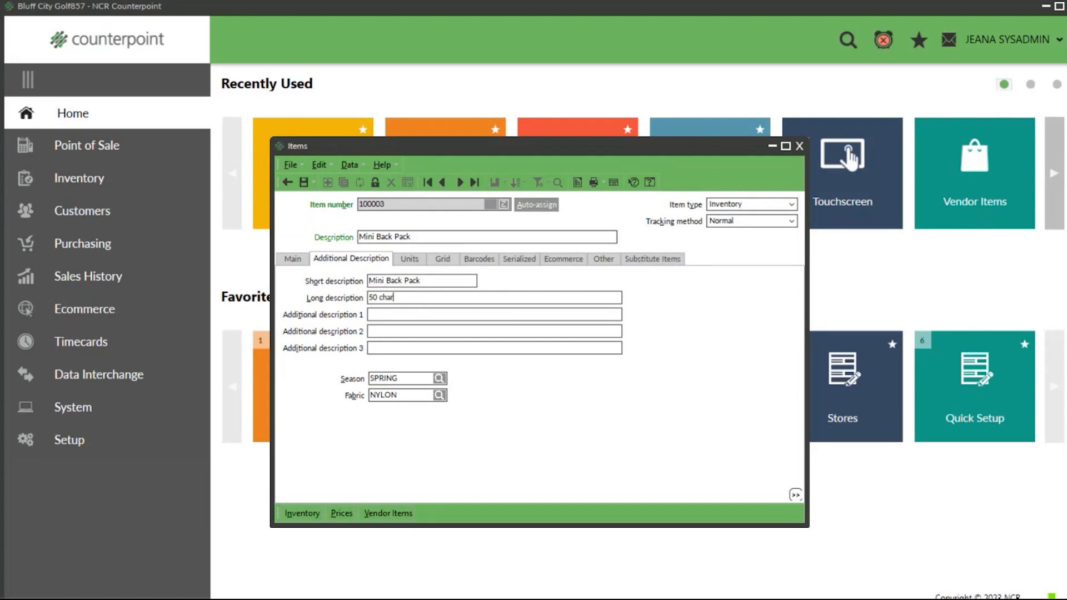
{"action": "type", "text": "act"}
{"action": "key", "text": "BackSpace"}
{"action": "key", "text": "BackSpace"}
{"action": "key", "text": "BackSpace"}
{"action": "key", "text": "BackSpace"}
{"action": "key", "text": "BackSpace"}
{"action": "key", "text": "BackSpace"}
{"action": "key", "text": "BackSpace"}
{"action": "key", "text": "BackSpace"}
{"action": "key", "text": "BackSpace"}
{"action": "key", "text": "BackSpace"}
{"action": "type", "text": "no reporting value"}
{"action": "key", "text": "BackSpace"}
{"action": "key", "text": "BackSpace"}
{"action": "key", "text": "BackSpace"}
{"action": "key", "text": "BackSpace"}
{"action": "key", "text": "BackSpace"}
{"action": "key", "text": "BackSpace"}
{"action": "key", "text": "BackSpace"}
{"action": "key", "text": "BackSpace"}
{"action": "key", "text": "BackSpace"}
{"action": "key", "text": "BackSpace"}
{"action": "key", "text": "BackSpace"}
{"action": "key", "text": "BackSpace"}
{"action": "key", "text": "BackSpace"}
{"action": "key", "text": "BackSpace"}
{"action": "key", "text": "BackSpace"}
{"action": "key", "text": "BackSpace"}
{"action": "key", "text": "BackSpace"}
{"action": "key", "text": "BackSpace"}
Step: Set additional descriptions 1, 2 and 3 of the Mini Back Pack to "fish", "gluten free" and "cotton", and save the item
{"action": "left_click", "coordinate": [379, 313]}
{"action": "type", "text": "fish"}
{"action": "key", "text": "Tab"}
{"action": "type", "text": "gluten free"}
{"action": "key", "text": "Tab"}
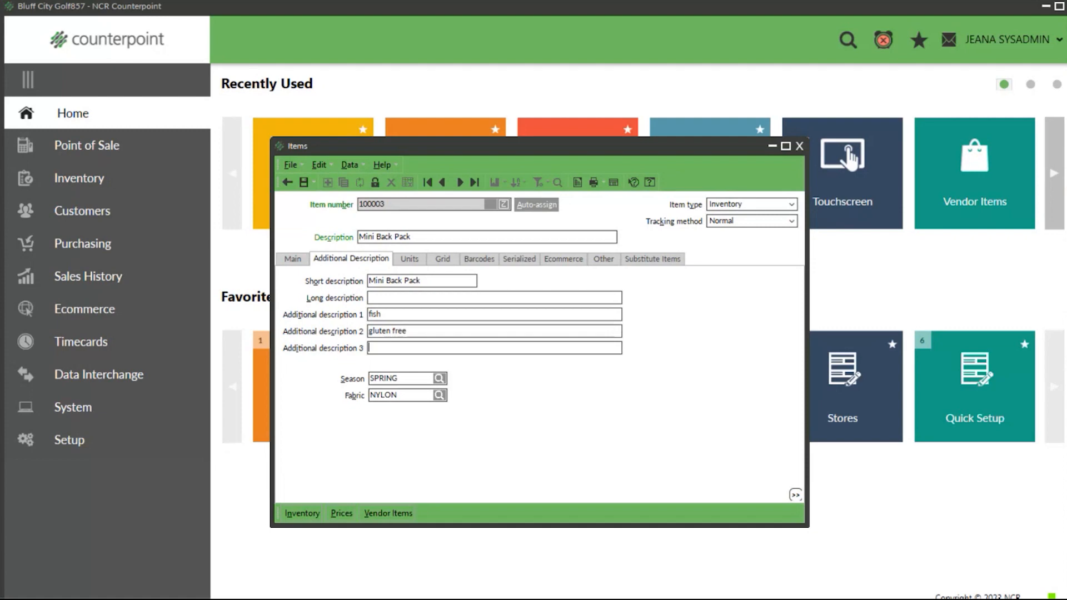
{"action": "type", "text": "cooton"}
{"action": "key", "text": "BackSpace"}
{"action": "key", "text": "BackSpace"}
{"action": "key", "text": "BackSpace"}
{"action": "key", "text": "BackSpace"}
{"action": "type", "text": "tton"}
{"action": "left_click", "coordinate": [303, 182]}
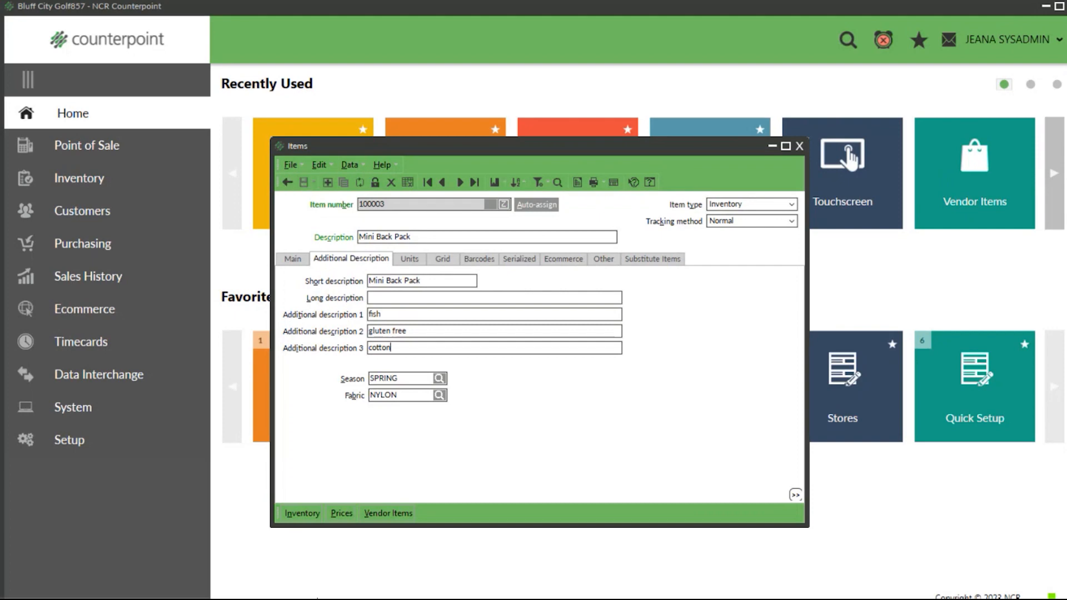
Step: Open the item lookup and search for items with the keyword "fish"
{"action": "left_click", "coordinate": [557, 182]}
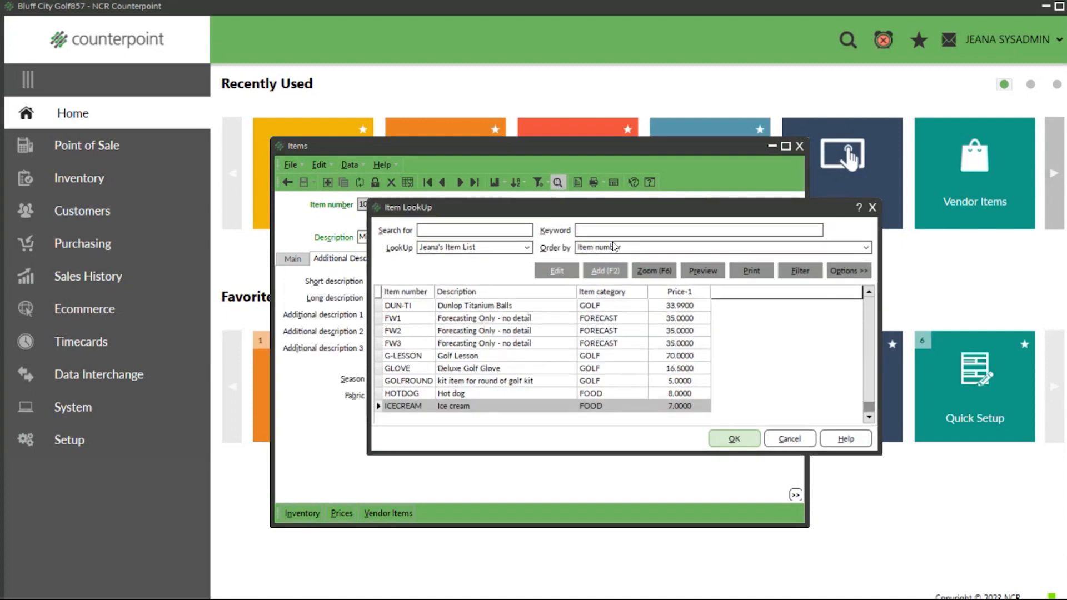
{"action": "left_click", "coordinate": [613, 231]}
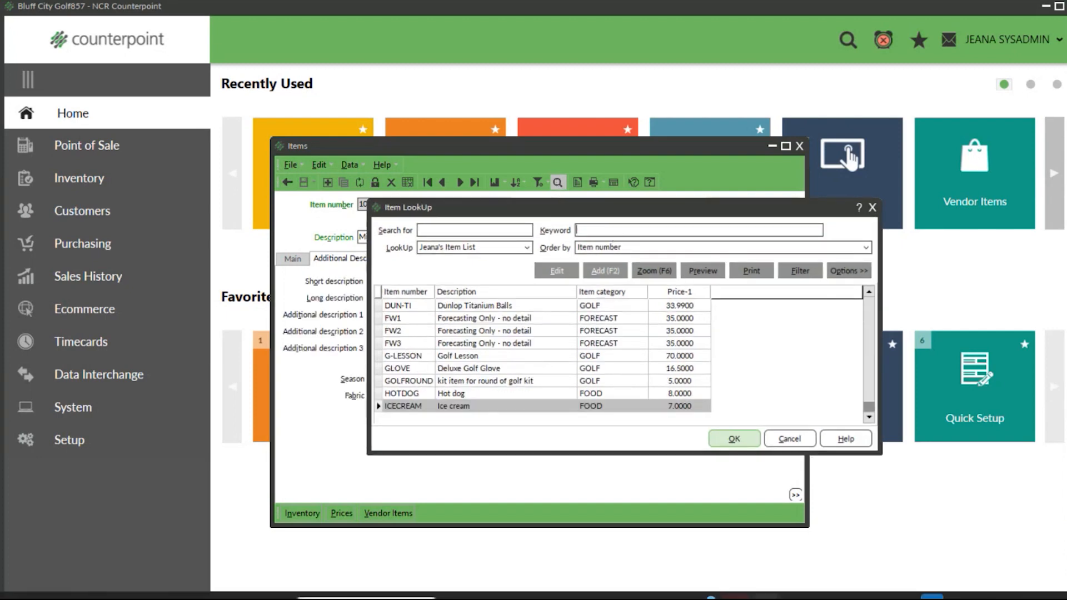
{"action": "type", "text": "fish"}
{"action": "key", "text": "Return"}
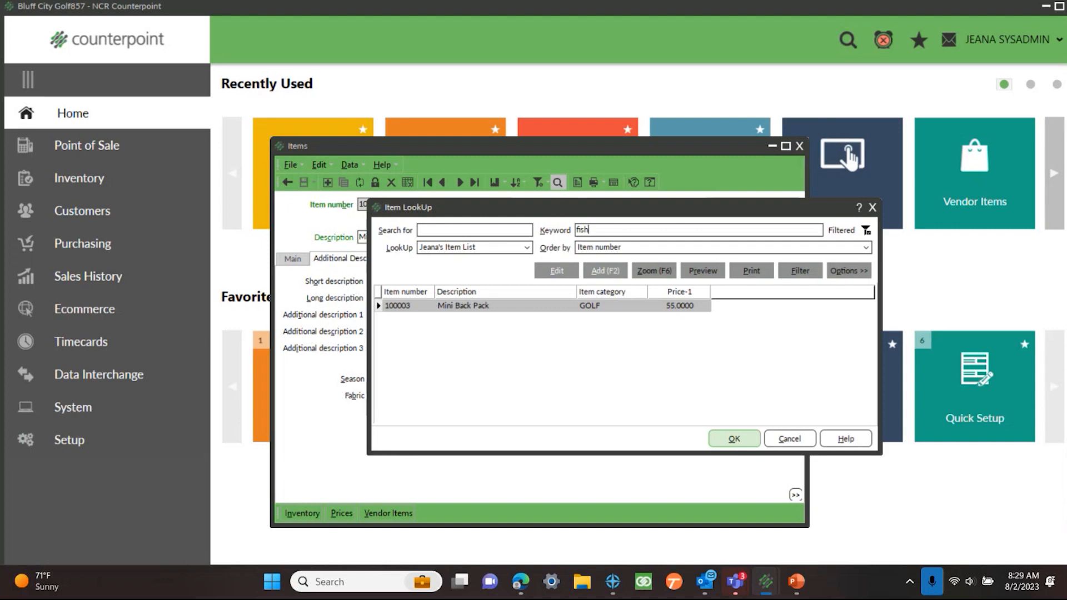
Step: Replace the lookup keyword with "gluten" to search the items again
{"action": "key", "text": "BackSpace"}
{"action": "key", "text": "BackSpace"}
{"action": "key", "text": "BackSpace"}
{"action": "key", "text": "BackSpace"}
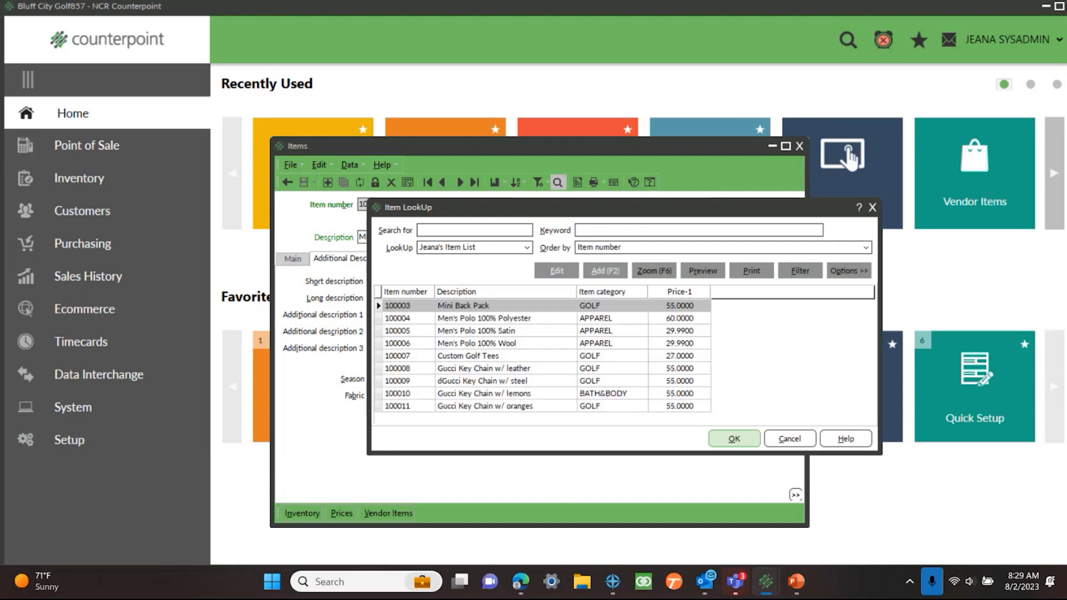
{"action": "type", "text": "gluten"}
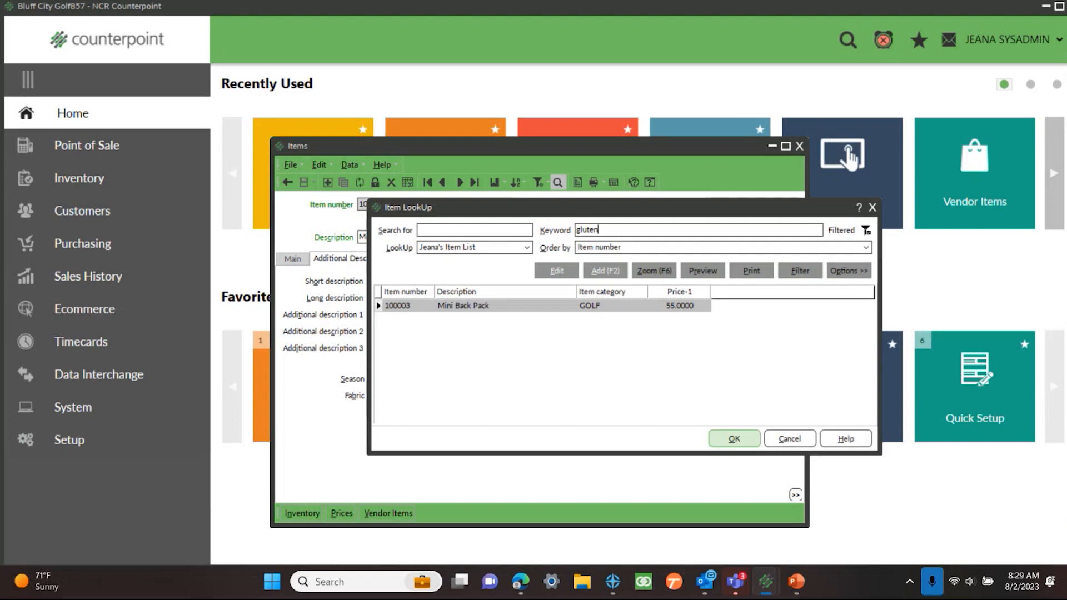
Step: Search the items by the keyword "cotton", and close the item lookup without choosing an item
{"action": "key", "text": "BackSpace"}
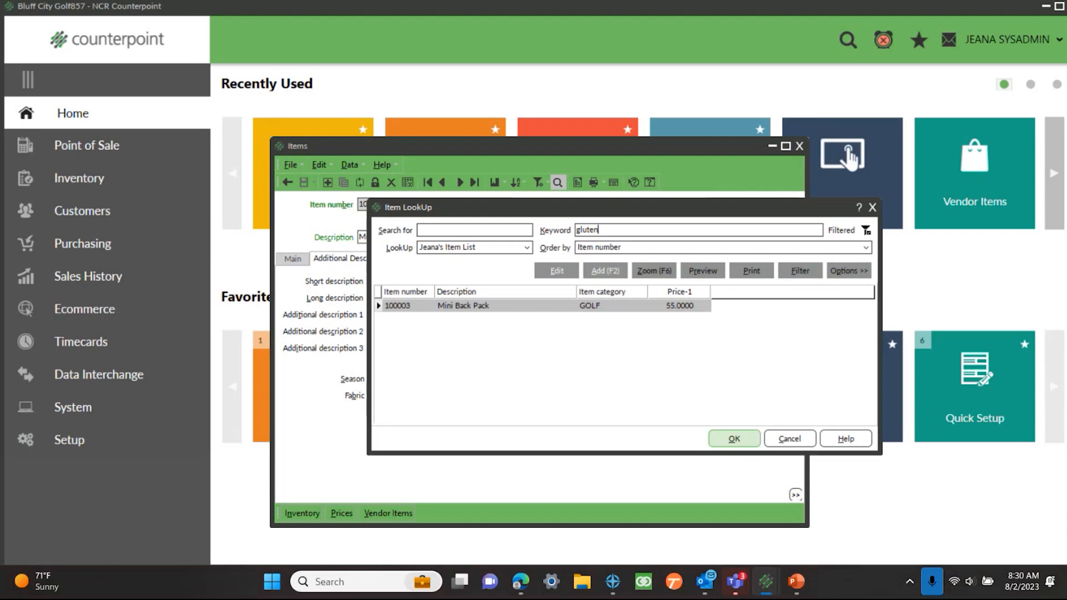
{"action": "key", "text": "BackSpace"}
{"action": "key", "text": "BackSpace"}
{"action": "key", "text": "BackSpace"}
{"action": "key", "text": "BackSpace"}
{"action": "key", "text": "BackSpace"}
{"action": "type", "text": "cotton"}
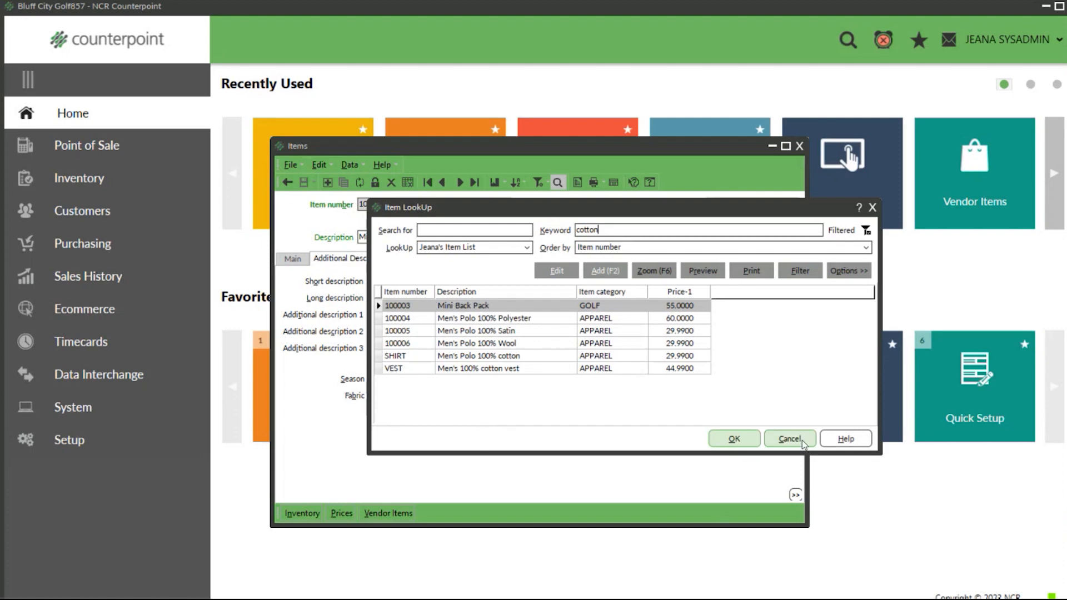
{"action": "left_click", "coordinate": [872, 208]}
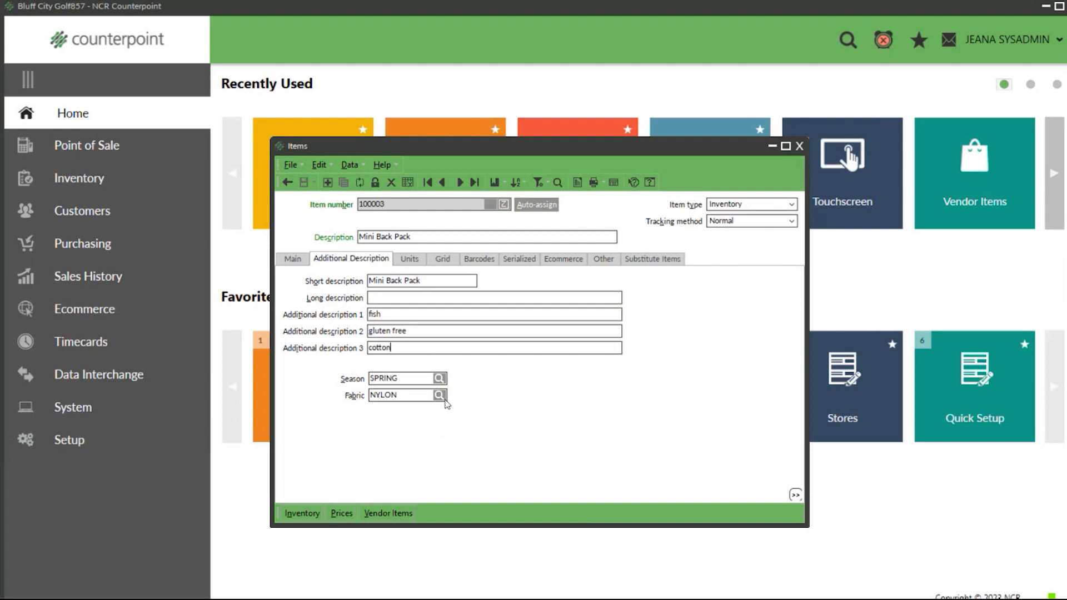
Step: Close the Items form, open Quick Setup from the system setup and show its item settings
{"action": "left_click", "coordinate": [290, 263]}
{"action": "left_click", "coordinate": [348, 260]}
{"action": "left_click", "coordinate": [800, 146]}
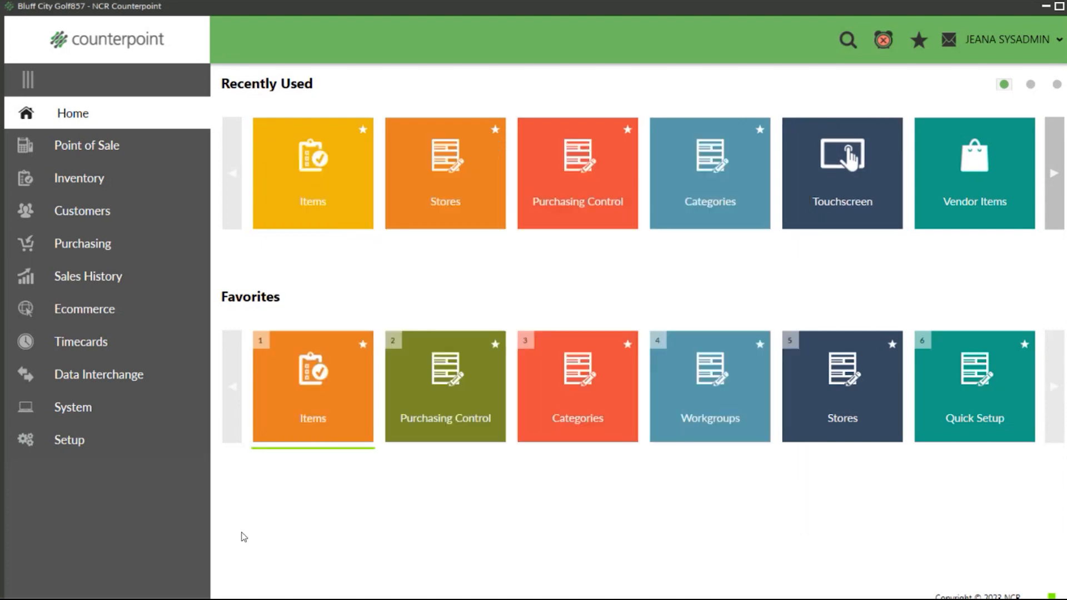
{"action": "left_click", "coordinate": [56, 441]}
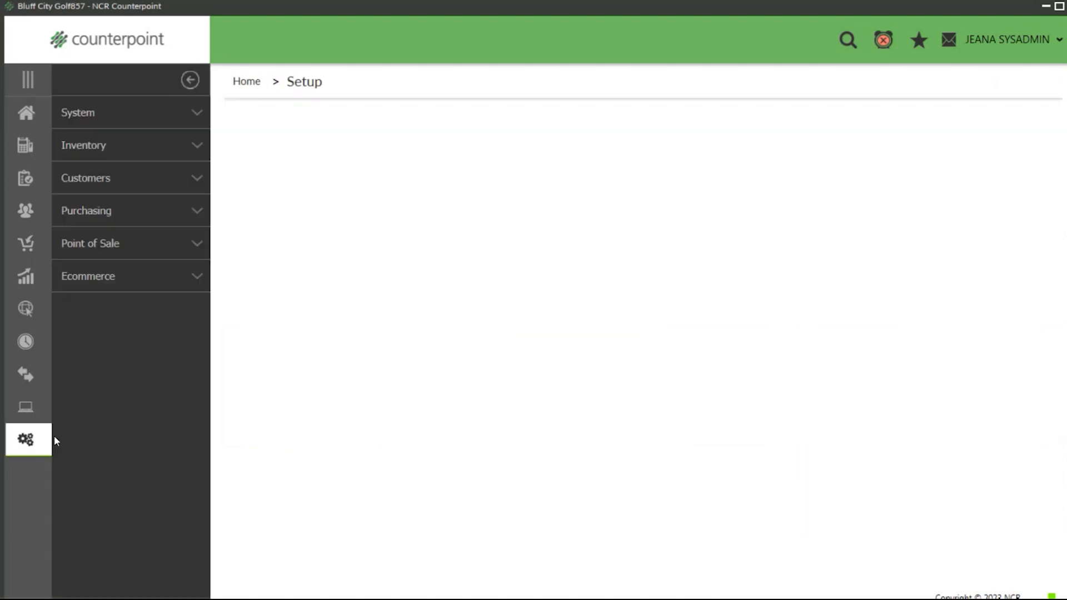
{"action": "left_click", "coordinate": [123, 120]}
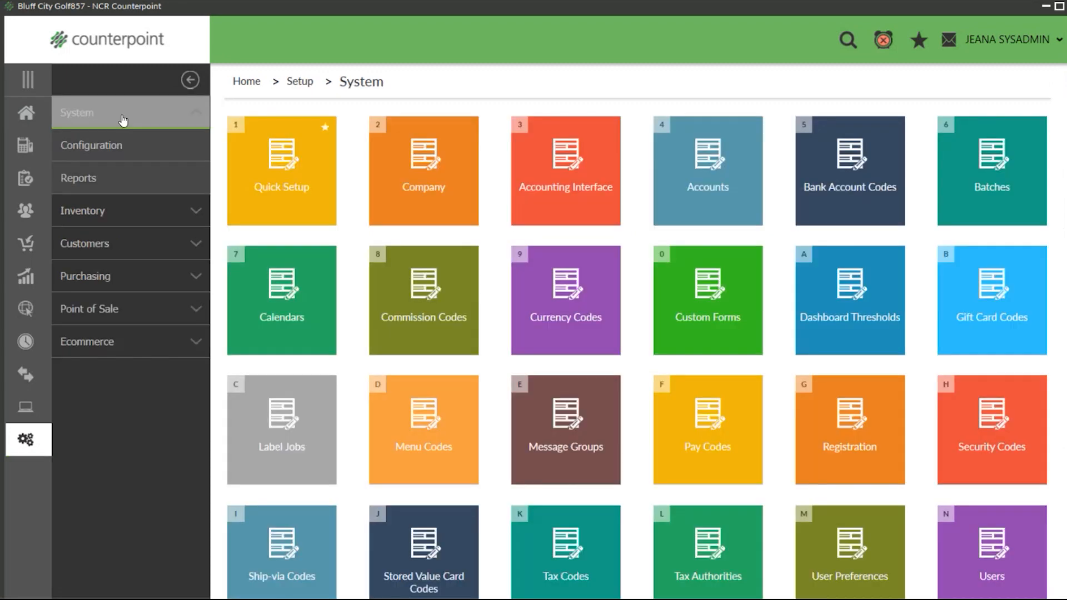
{"action": "left_click", "coordinate": [305, 171]}
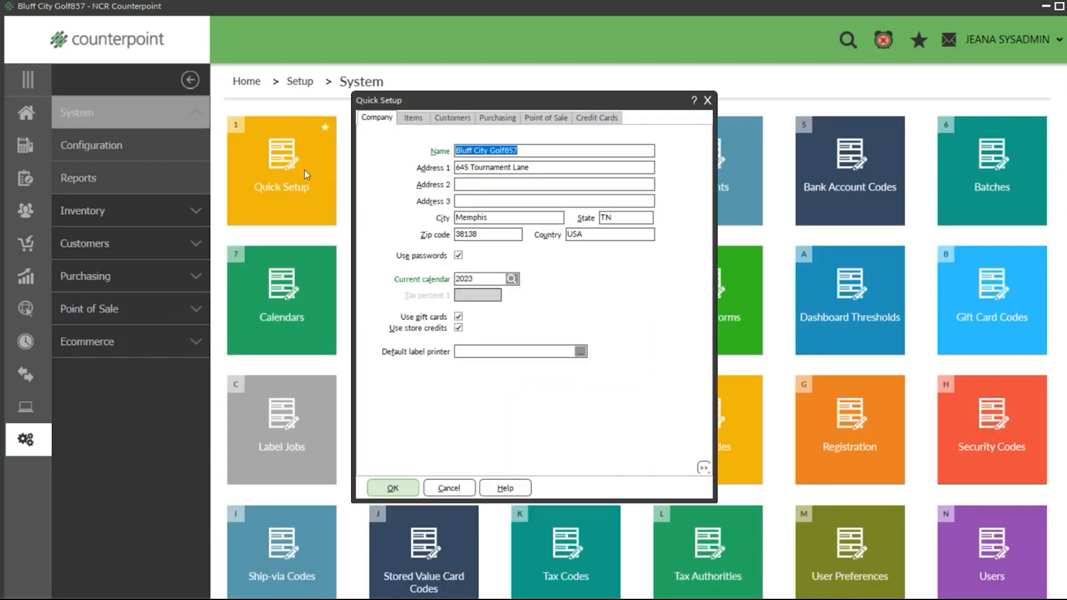
{"action": "left_click", "coordinate": [418, 118]}
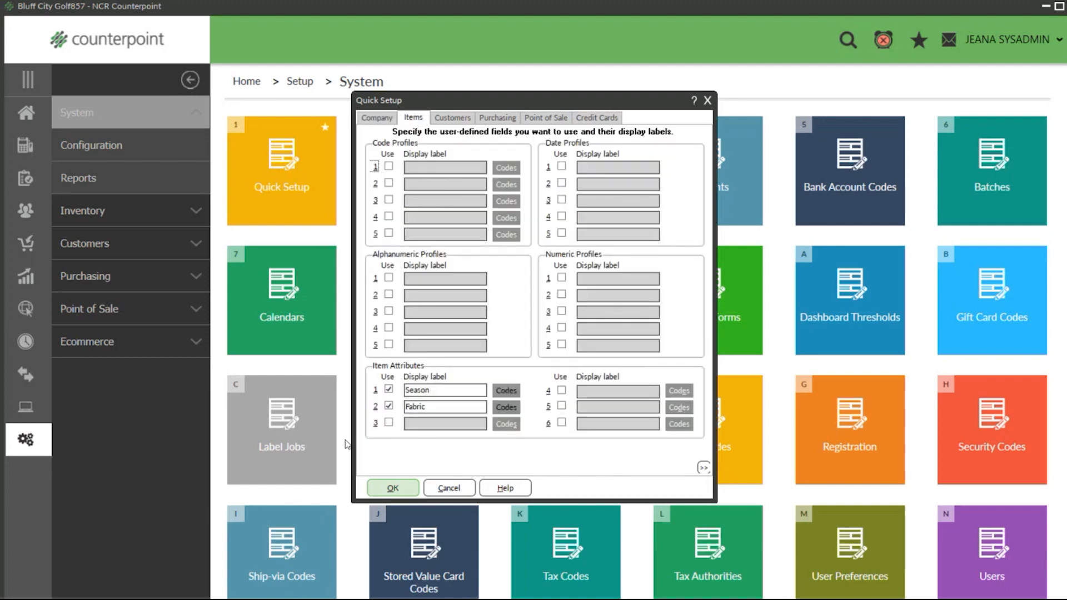
Step: Enable item attribute 3 in Quick Setup with the display label "Washable"
{"action": "left_click", "coordinate": [389, 422]}
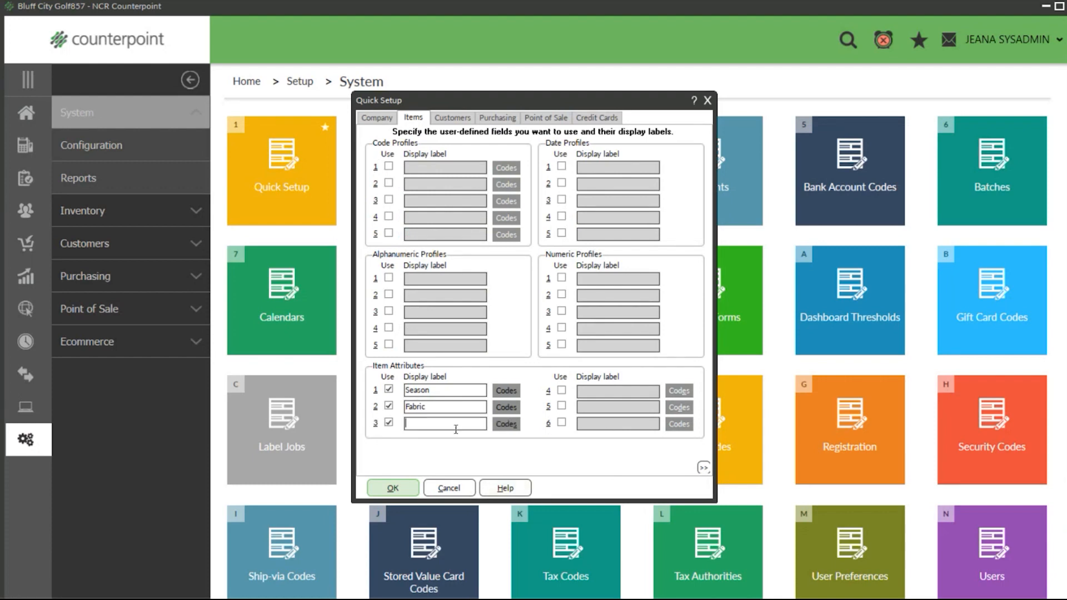
{"action": "mouse_move", "coordinate": [822, 598]}
{"action": "type", "text": "W"}
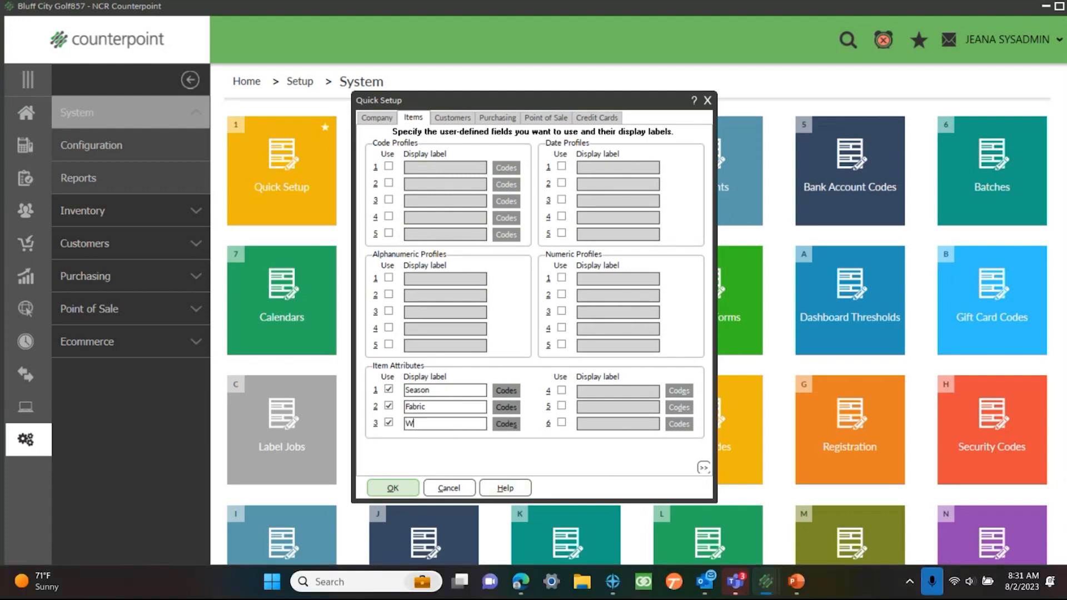
{"action": "type", "text": "ashablw"}
{"action": "key", "text": "BackSpace"}
{"action": "type", "text": "e"}
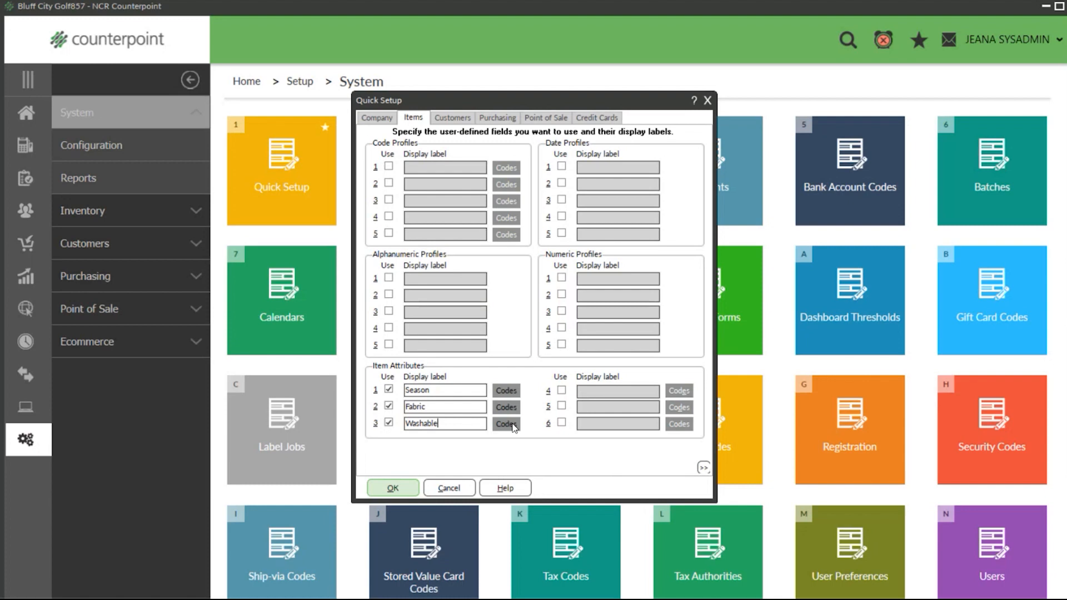
Step: Save the setup changes and add attribute code Y with the description "Yes" for the Washable attribute
{"action": "left_click", "coordinate": [512, 427]}
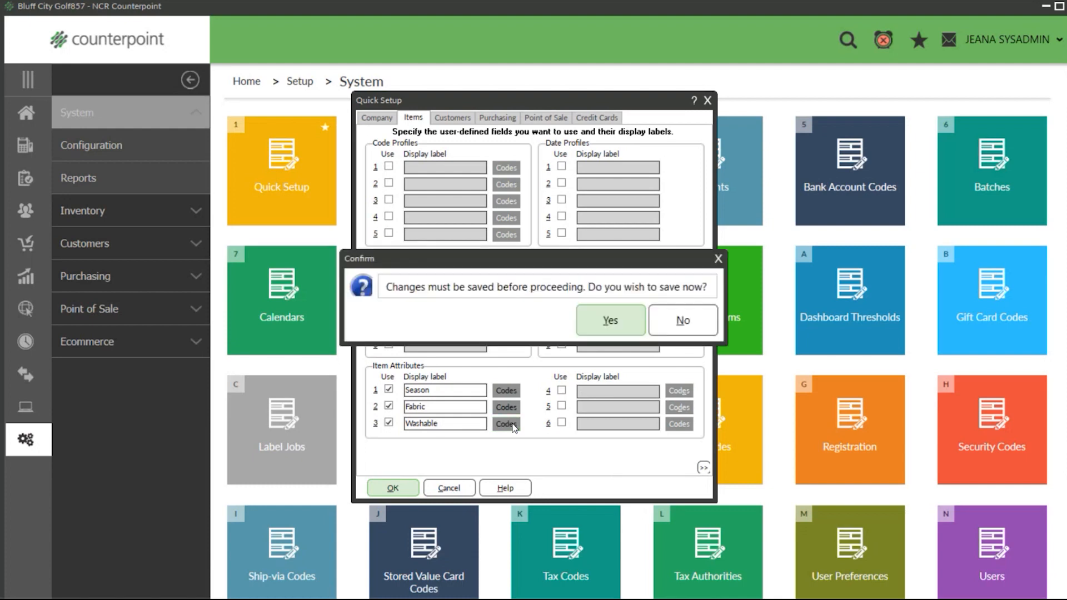
{"action": "left_click", "coordinate": [608, 323]}
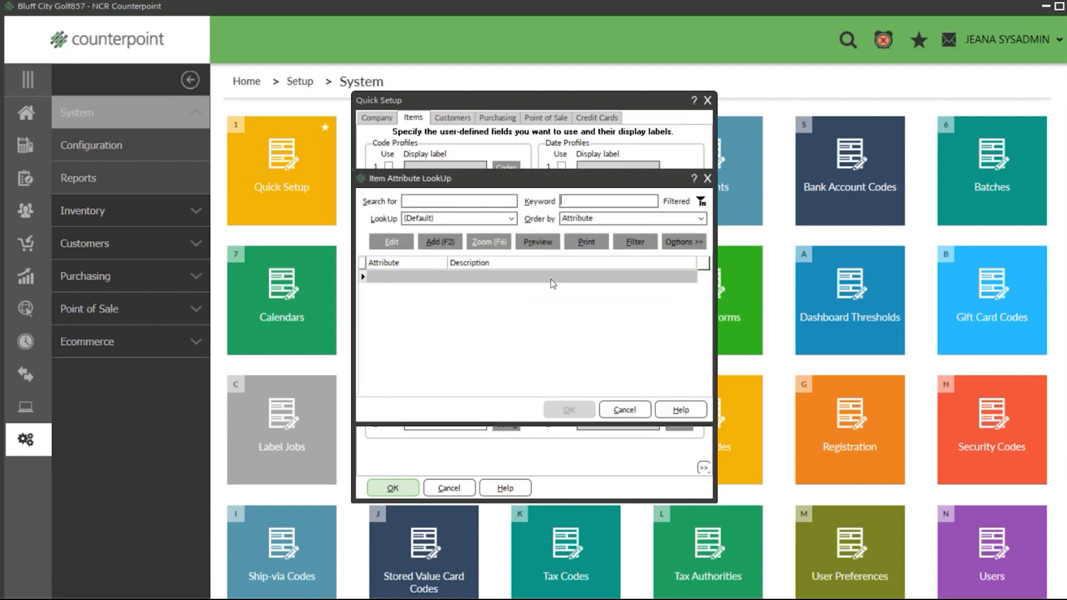
{"action": "left_click", "coordinate": [449, 242]}
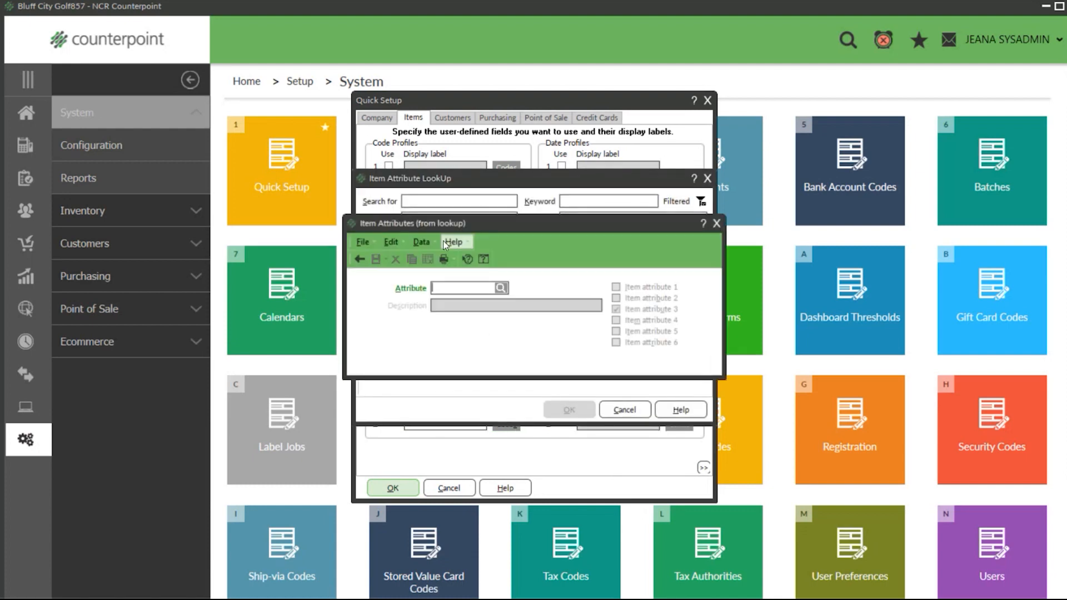
{"action": "type", "text": "Y"}
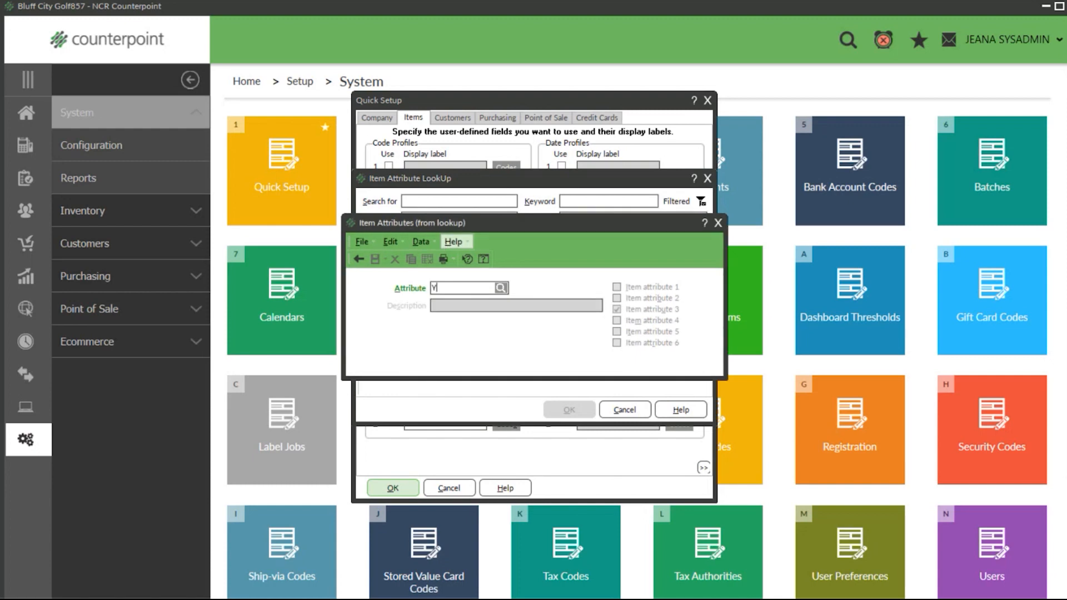
{"action": "key", "text": "Tab"}
{"action": "type", "text": "Yes"}
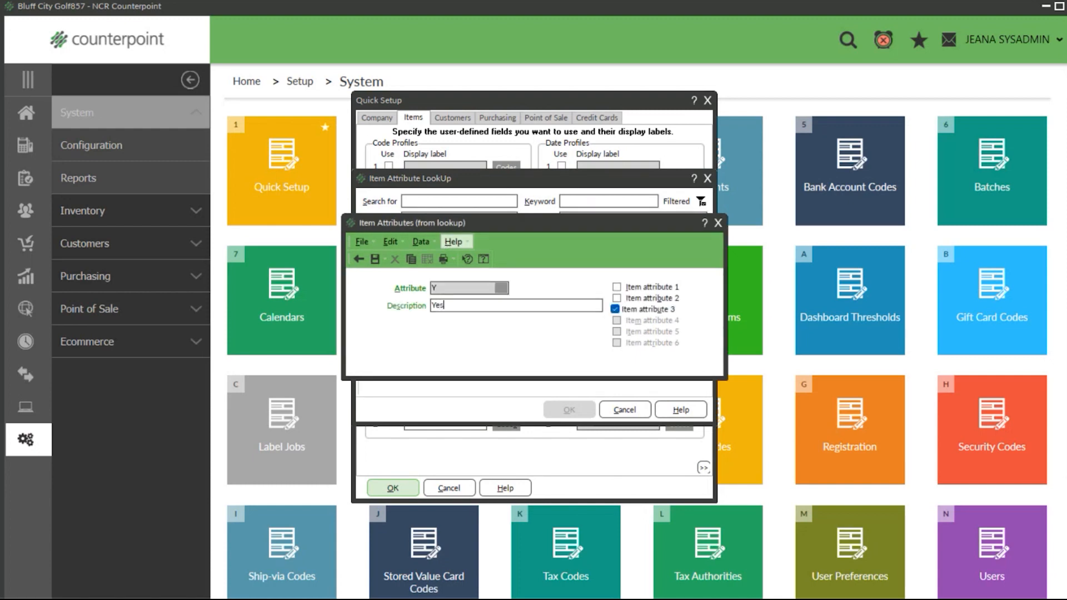
{"action": "left_click", "coordinate": [377, 260]}
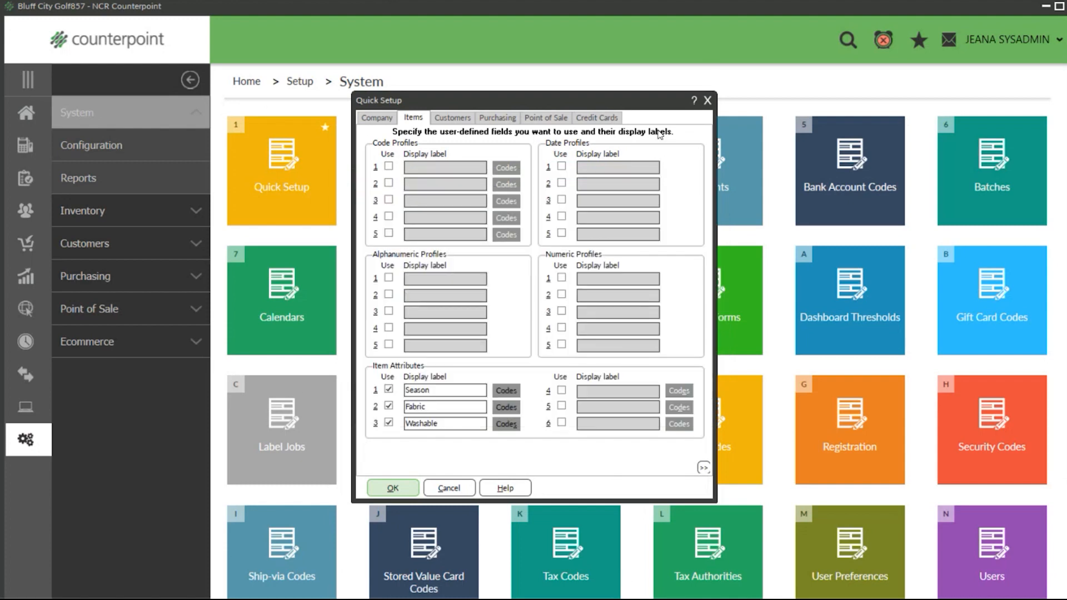
Step: Leave item attribute 4 disabled and close Quick Setup, saving its changes
{"action": "left_click", "coordinate": [561, 391]}
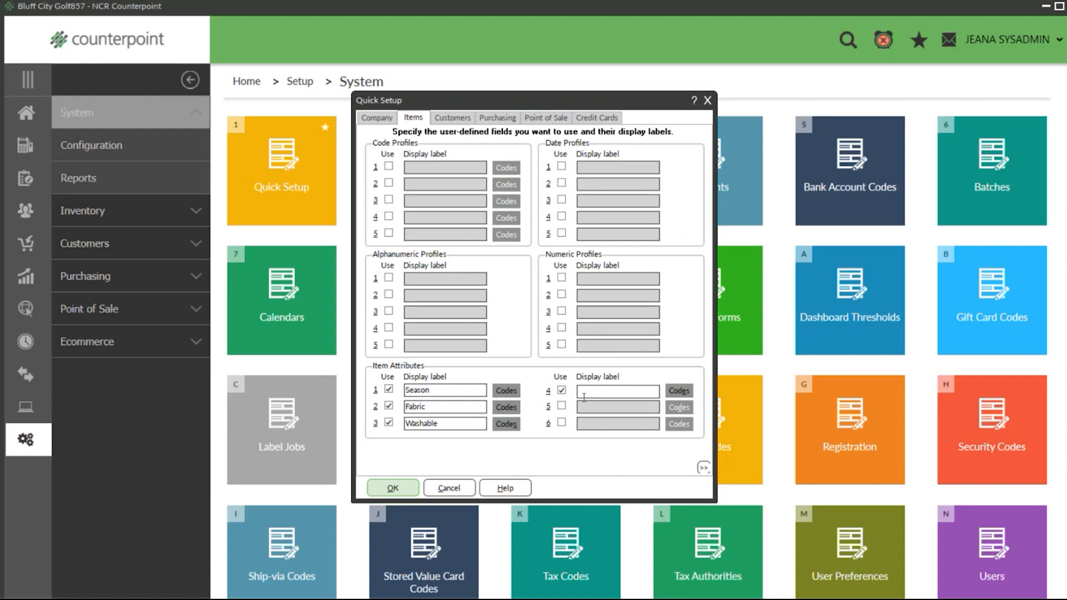
{"action": "left_click", "coordinate": [561, 392]}
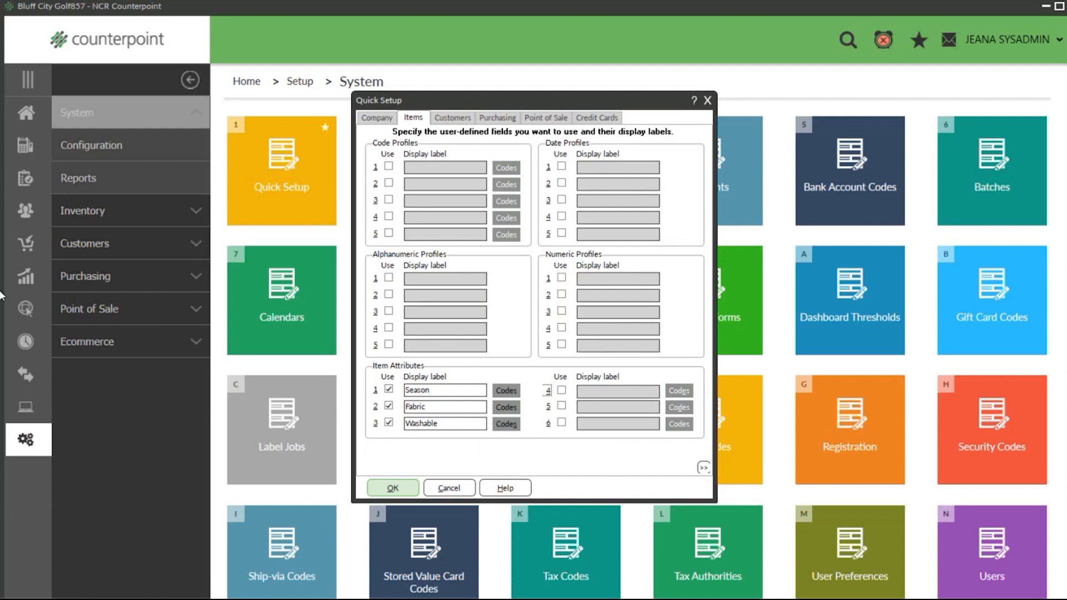
{"action": "left_click", "coordinate": [707, 102]}
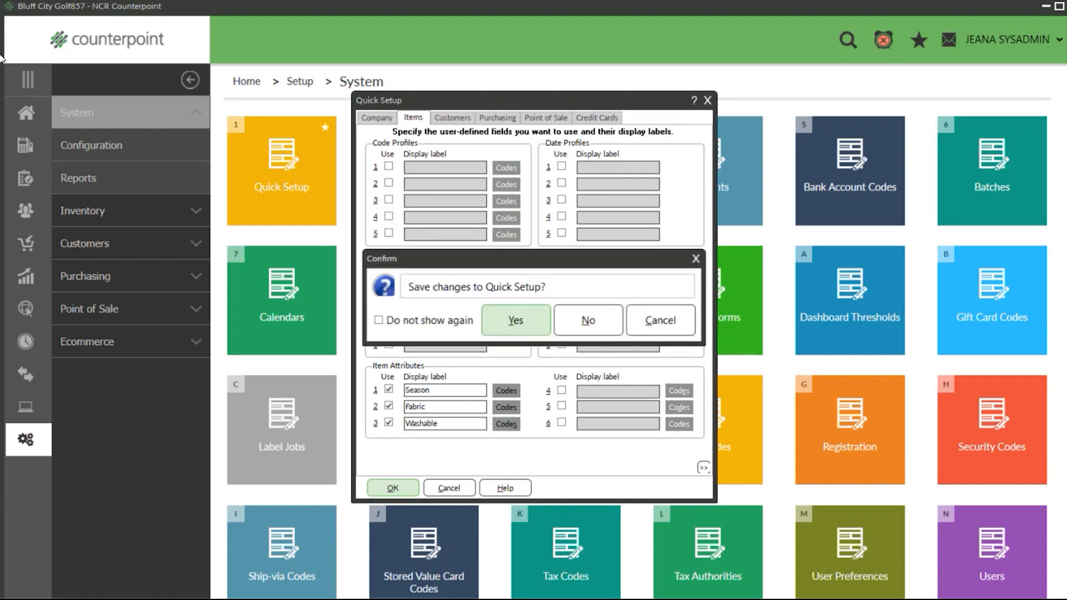
{"action": "key", "text": "Return"}
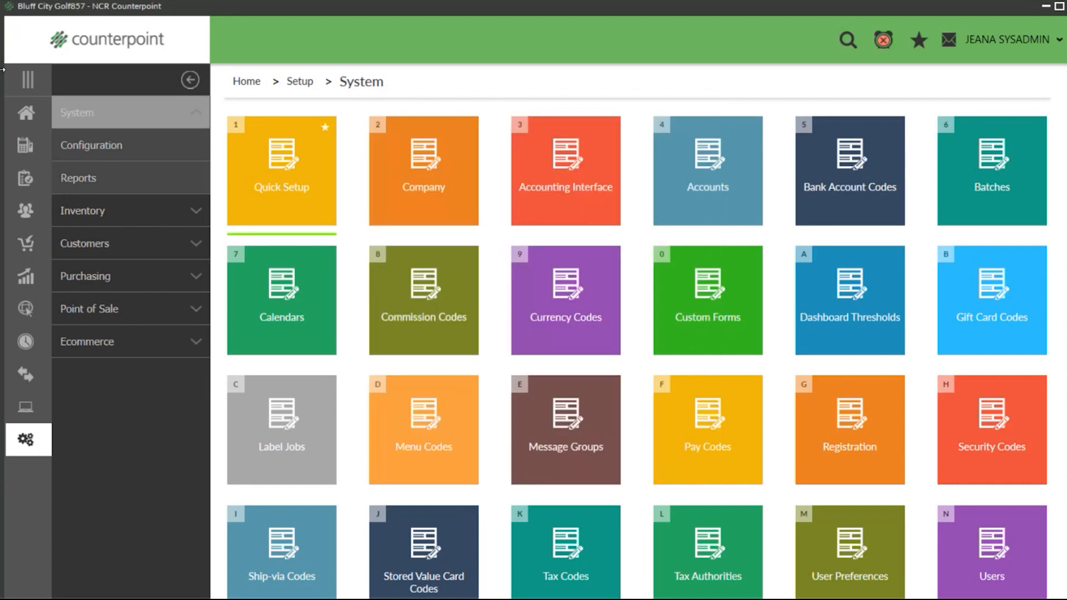
Step: Open the Mini Back Pack in the Items form and look up its Washable attribute codes without choosing one
{"action": "left_click", "coordinate": [26, 113]}
{"action": "left_click", "coordinate": [290, 415]}
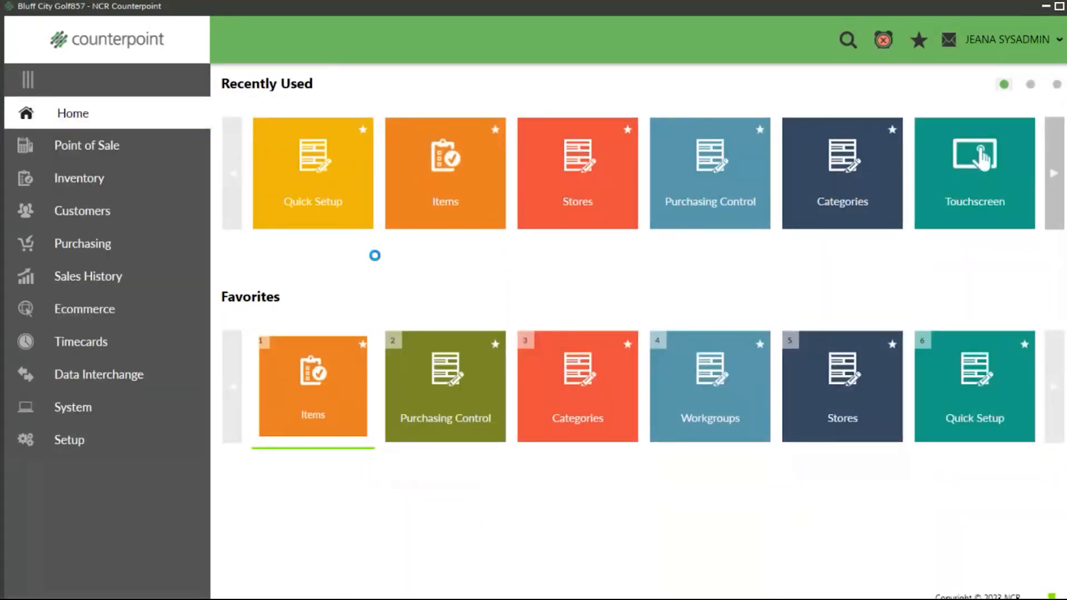
{"action": "left_click", "coordinate": [460, 182]}
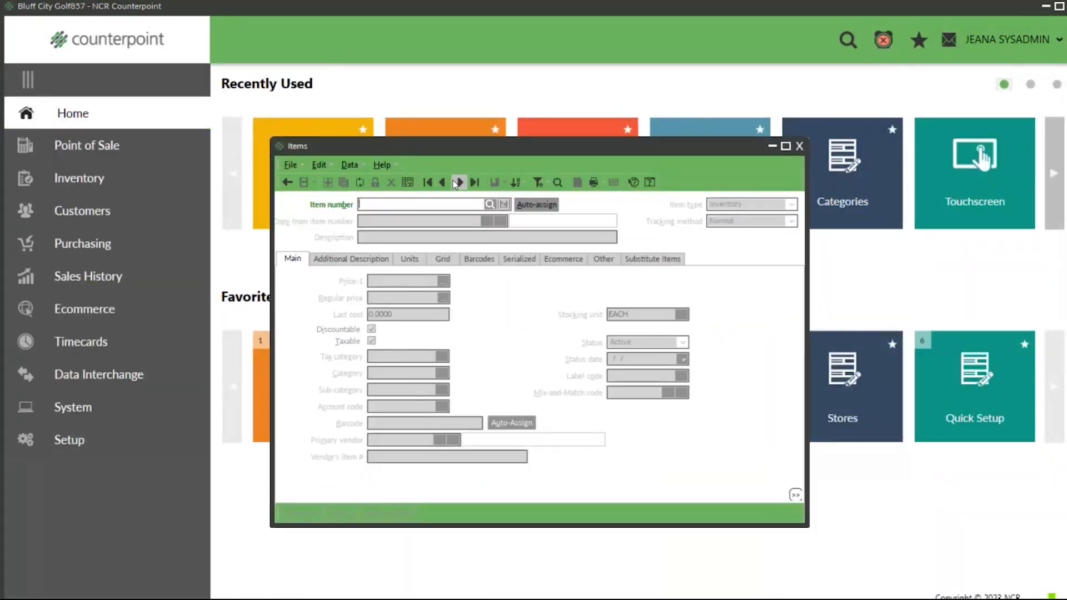
{"action": "left_click", "coordinate": [343, 260]}
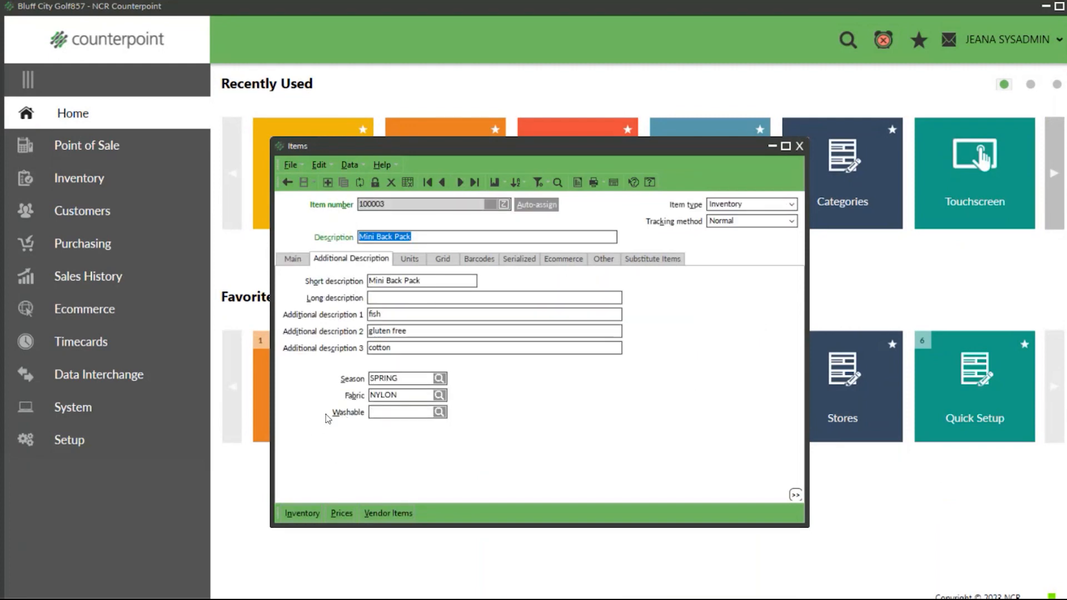
{"action": "left_click", "coordinate": [439, 412]}
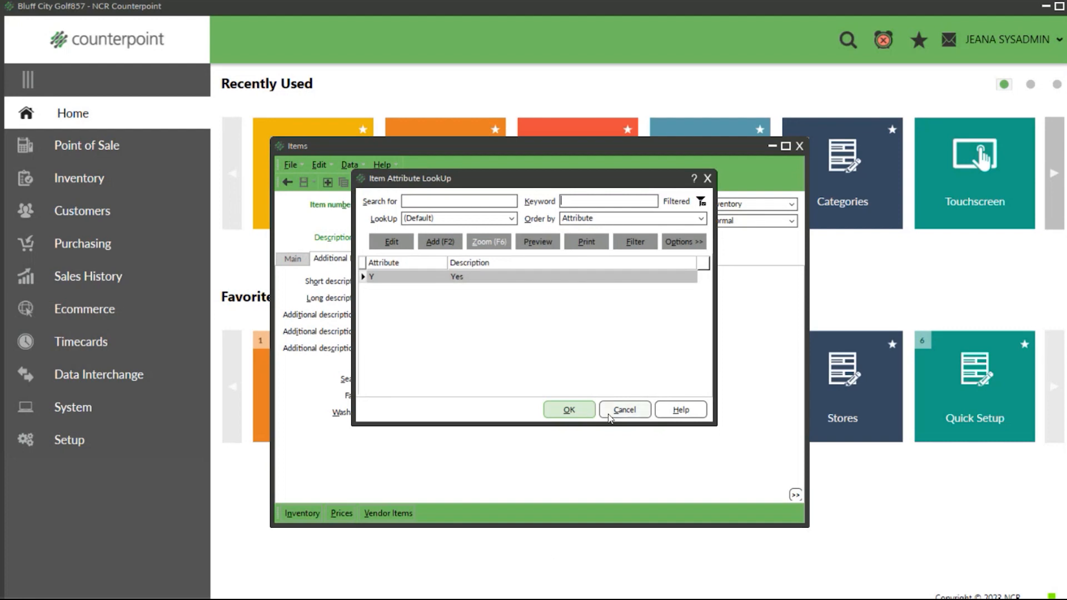
{"action": "left_click", "coordinate": [624, 410]}
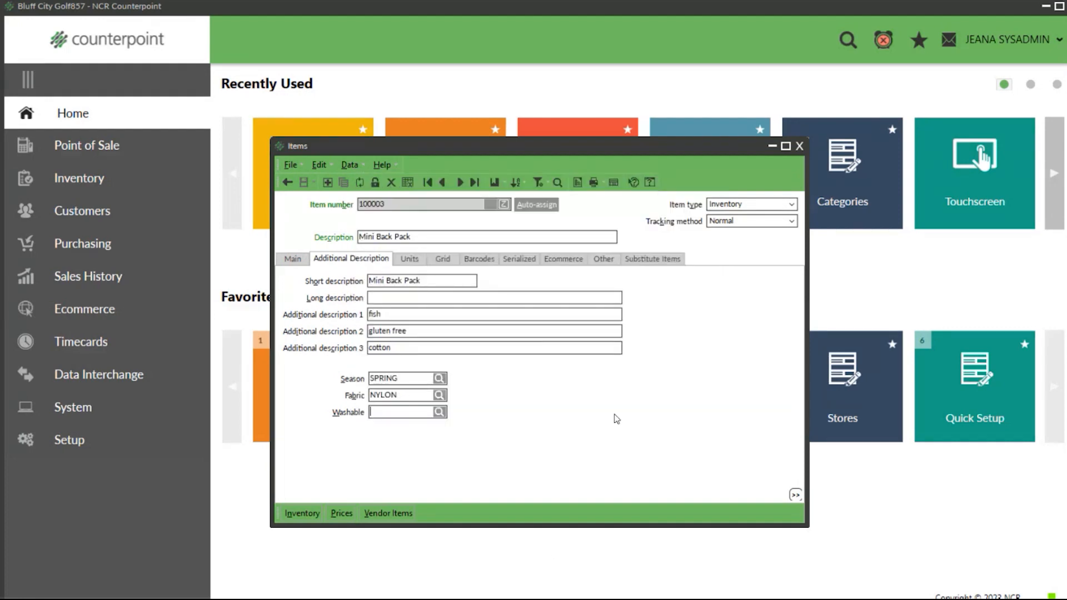
Step: Clear the current item, find the Beer item with the keyword "beer" and open its main details
{"action": "left_click", "coordinate": [410, 259]}
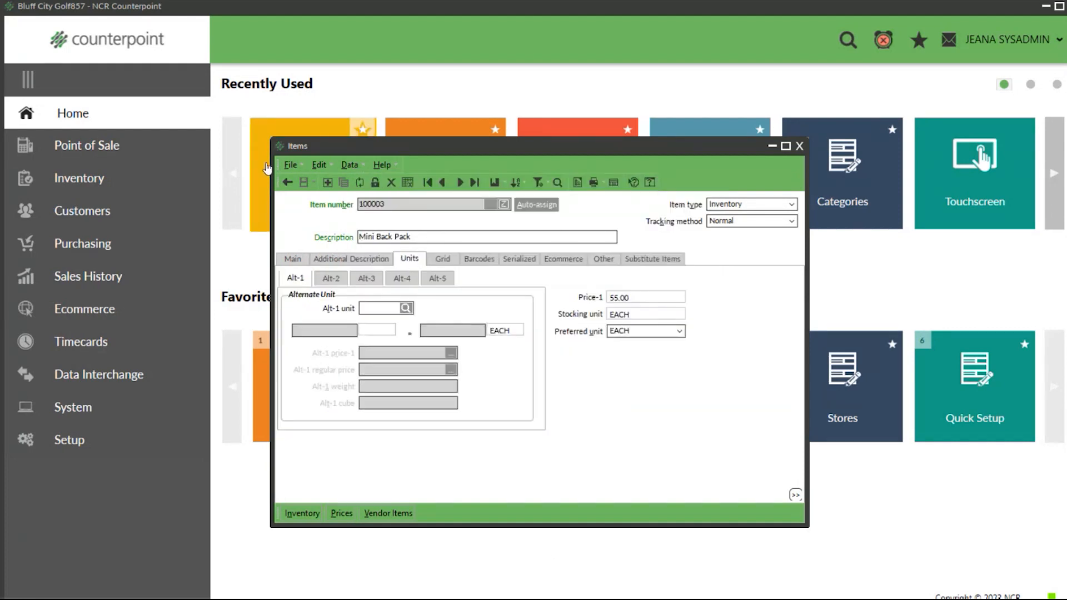
{"action": "left_click", "coordinate": [286, 183]}
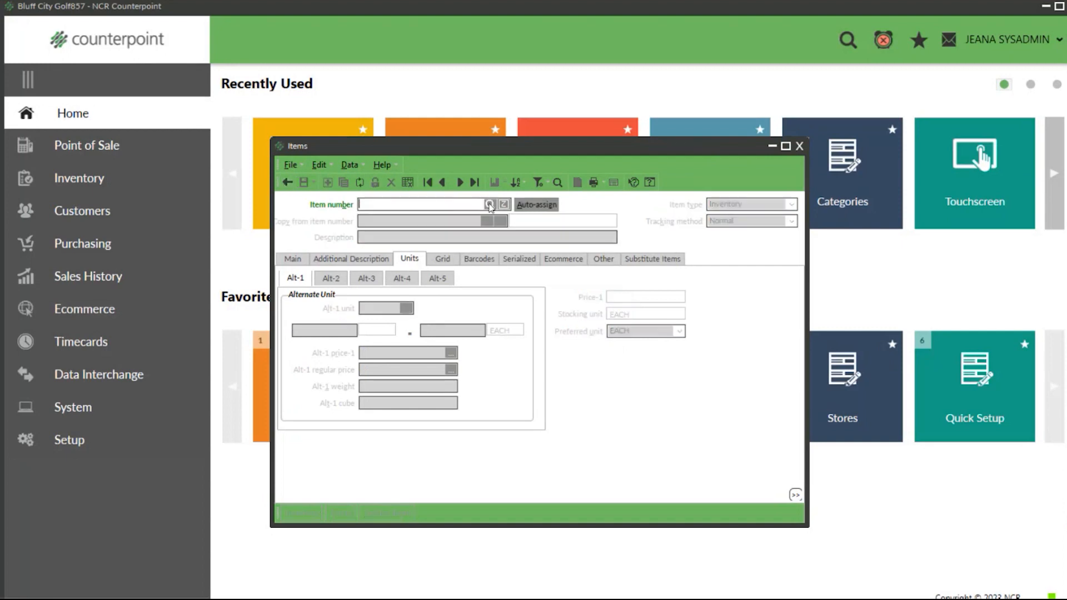
{"action": "left_click", "coordinate": [489, 205]}
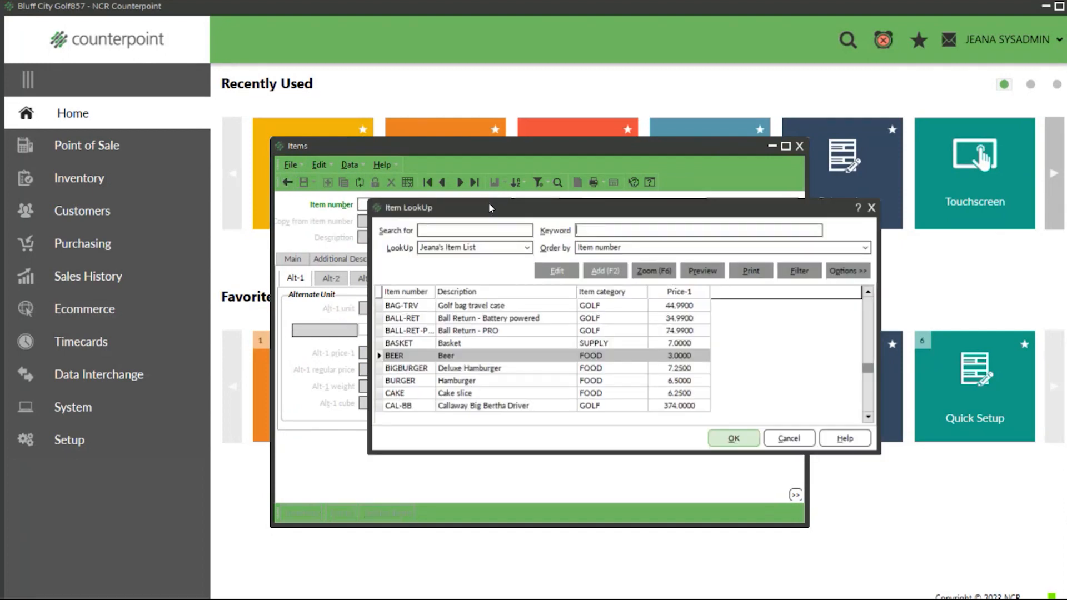
{"action": "type", "text": "beer"}
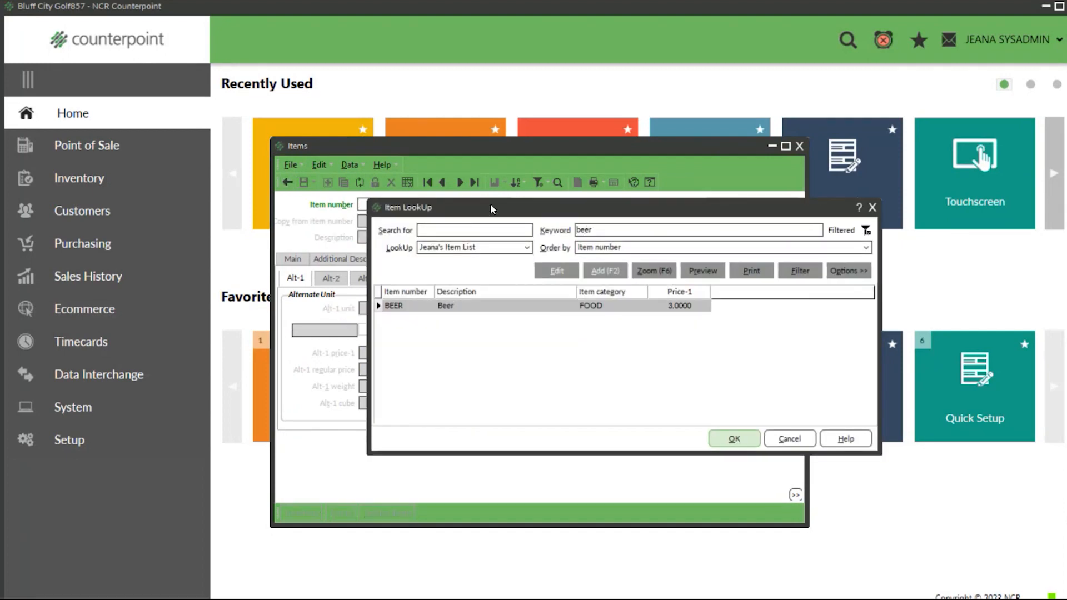
{"action": "left_click", "coordinate": [734, 438]}
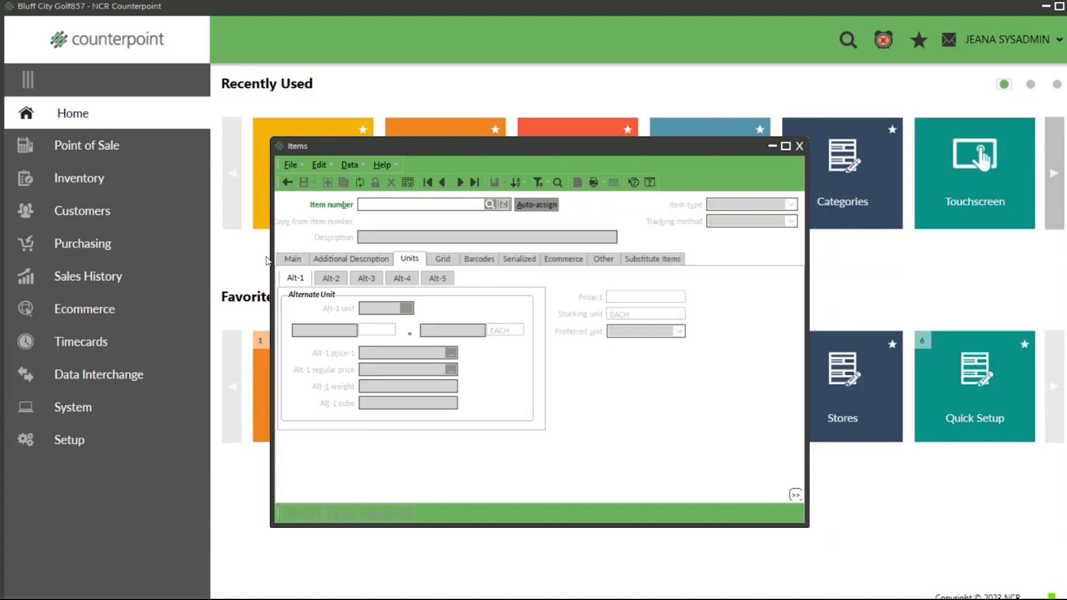
{"action": "left_click", "coordinate": [292, 260]}
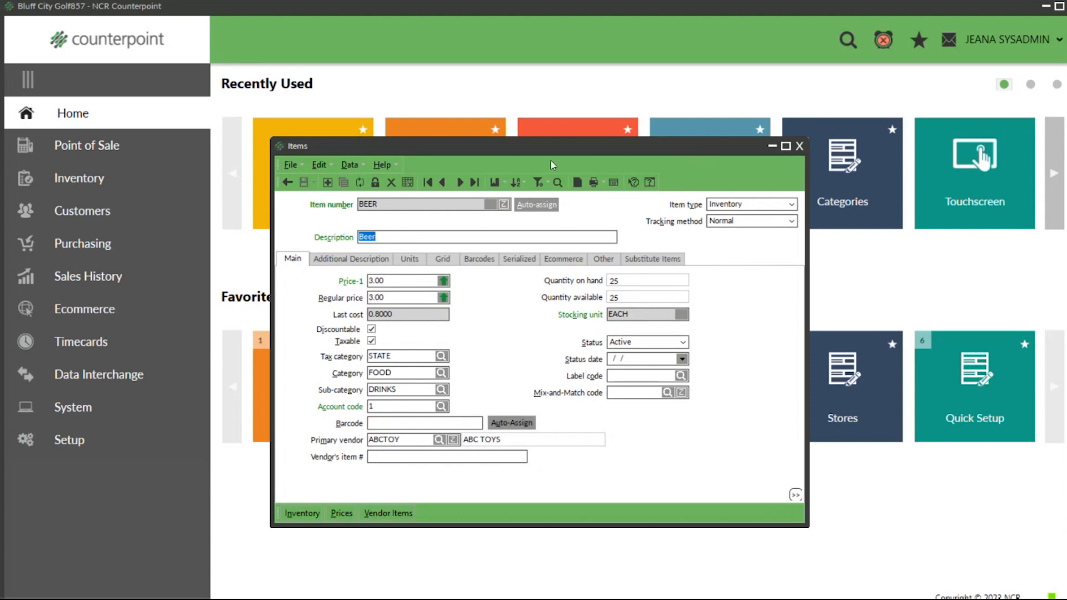
Step: Search the unit lookup for the Beer item's first alternate unit with the keyword "6 pack"
{"action": "left_click", "coordinate": [628, 315]}
{"action": "left_click", "coordinate": [411, 260]}
{"action": "left_click", "coordinate": [406, 308]}
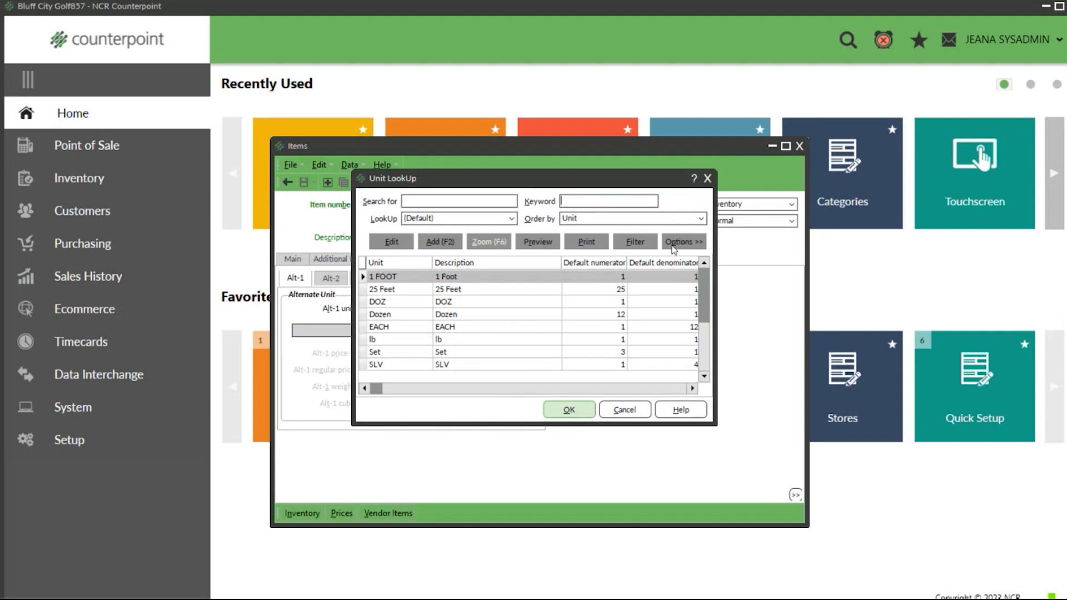
{"action": "type", "text": "6 pack"}
{"action": "key", "text": "Return"}
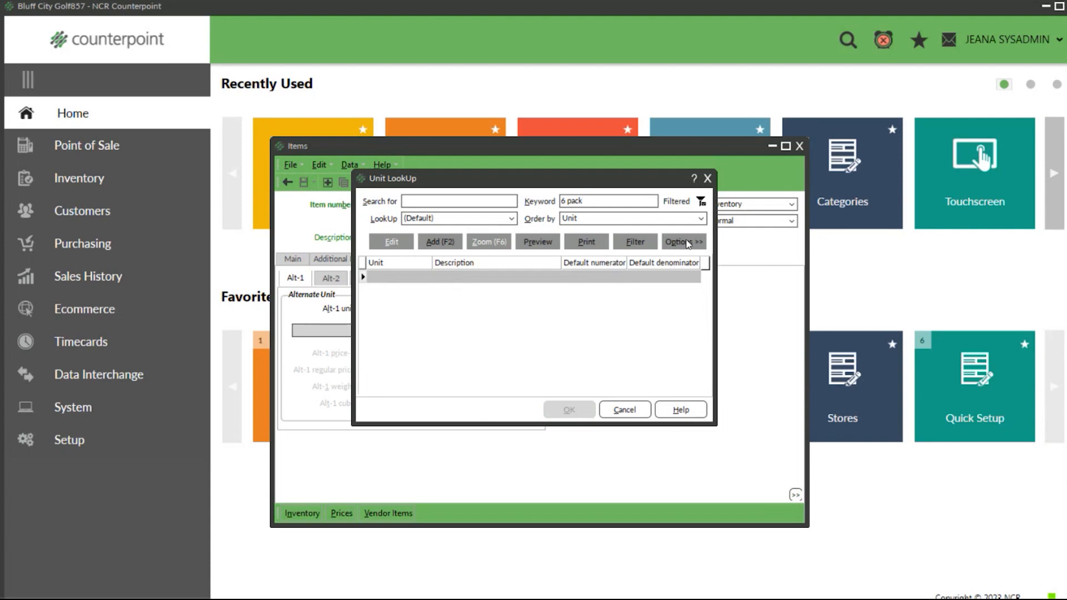
Step: Add a unit named 6Pack with 1 6Pack equal to 6 stocking units, and try to save it
{"action": "left_click", "coordinate": [447, 243]}
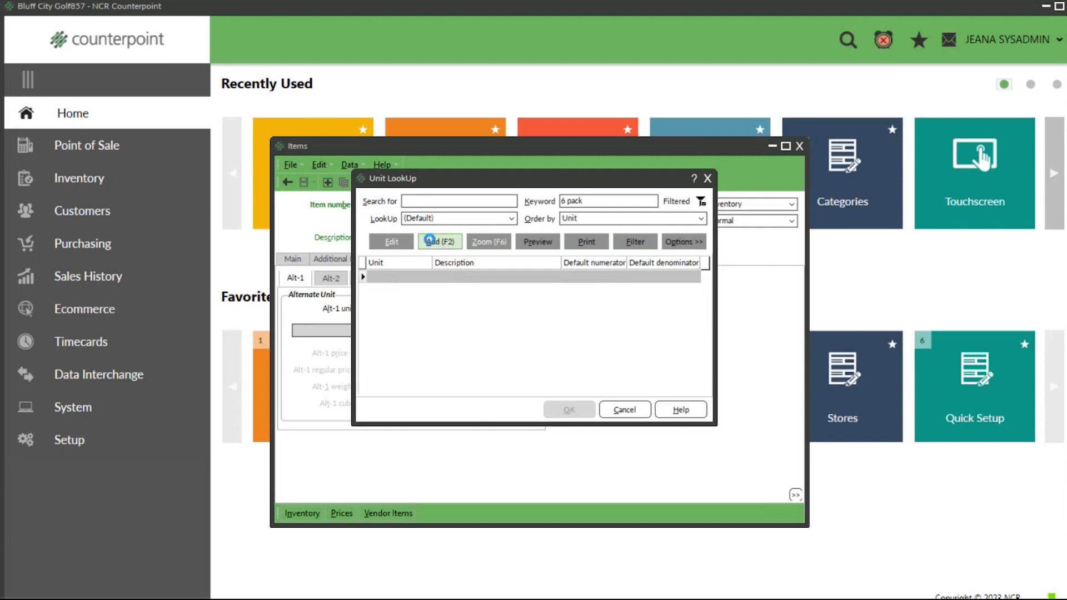
{"action": "type", "text": "6Pack"}
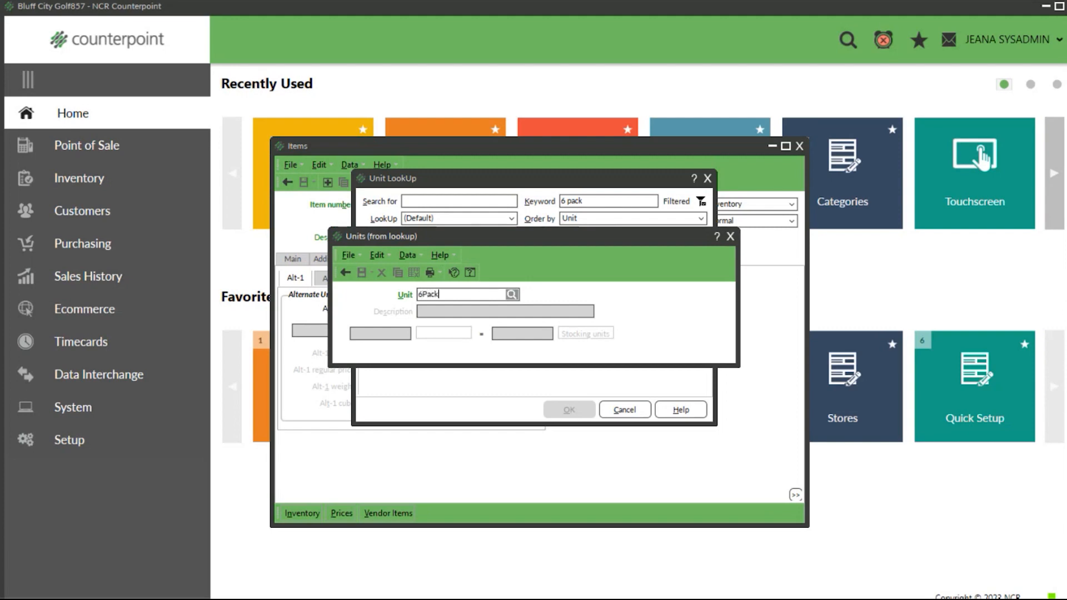
{"action": "key", "text": "Tab"}
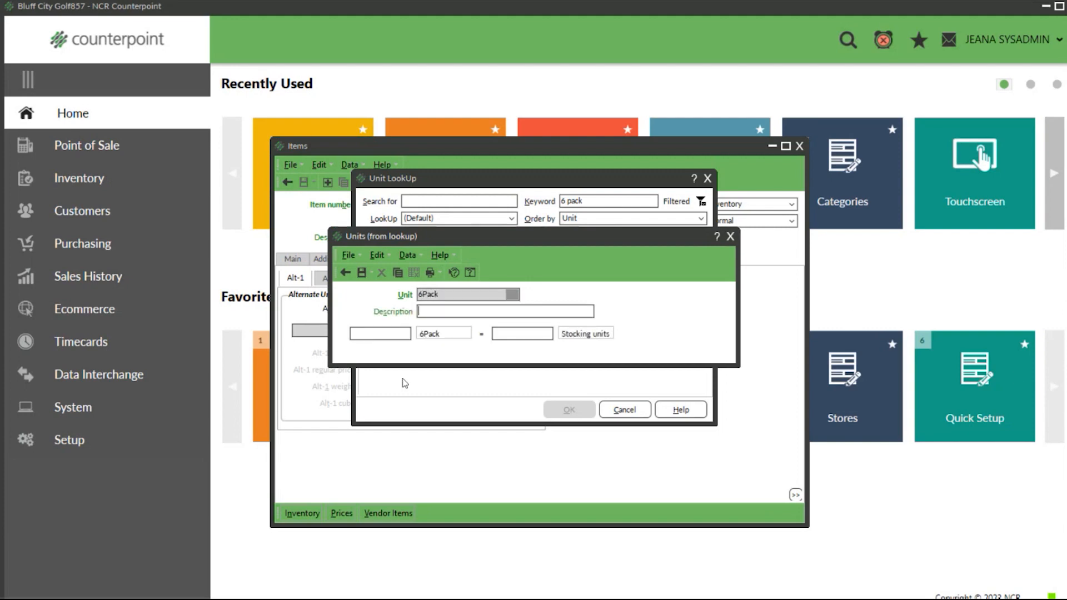
{"action": "left_click", "coordinate": [391, 338]}
{"action": "type", "text": "1"}
{"action": "left_click", "coordinate": [523, 335]}
{"action": "type", "text": "6"}
{"action": "left_click", "coordinate": [362, 272]}
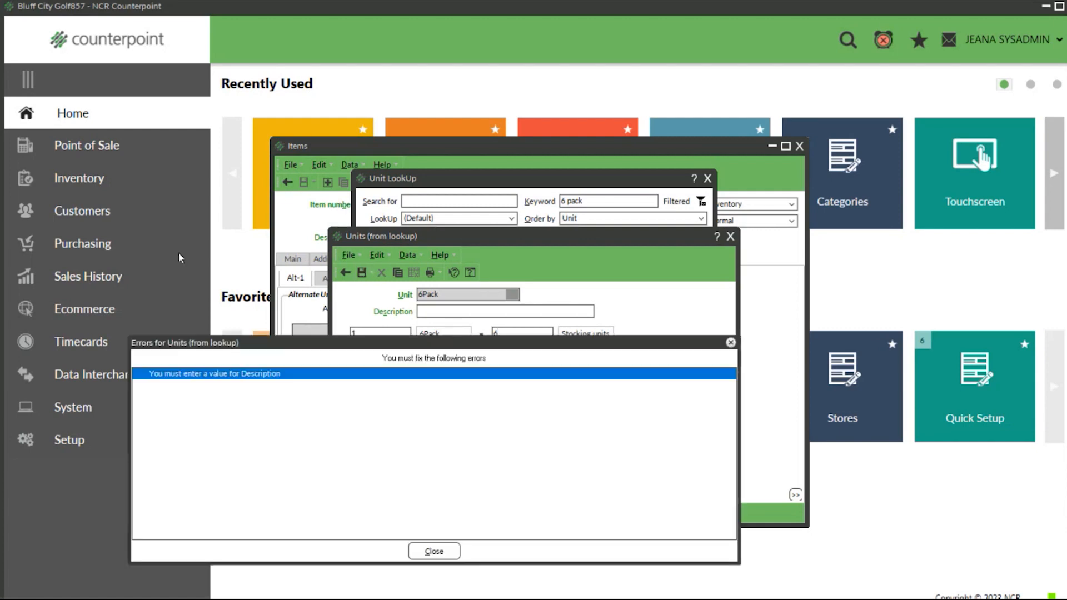
Step: Describe the new unit as "6 Pack" and save it as the Beer item's first alternate unit
{"action": "left_click", "coordinate": [731, 343]}
{"action": "type", "text": "6 Pa"}
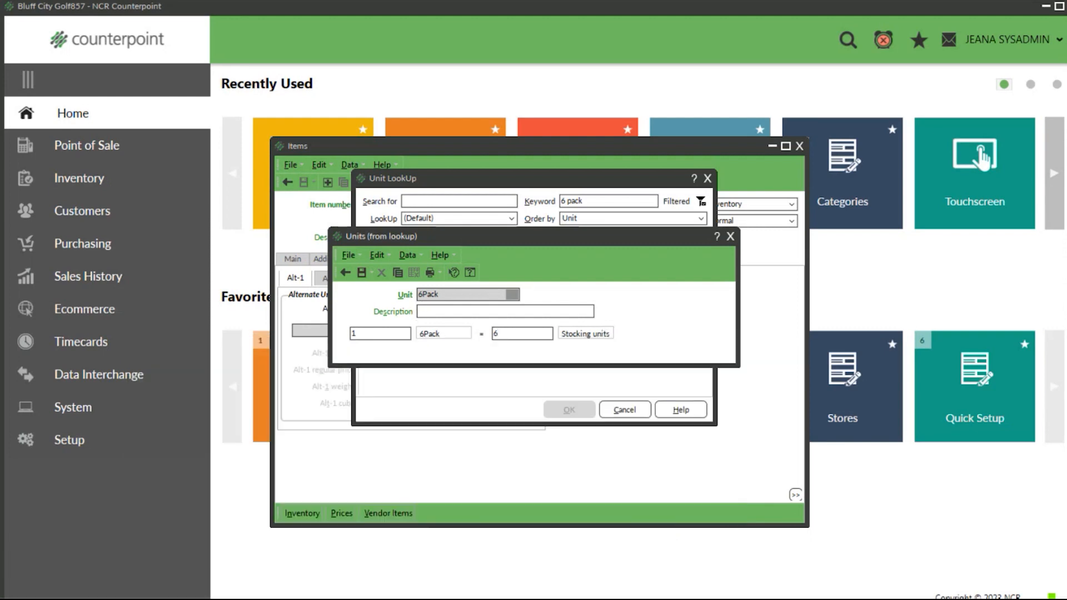
{"action": "type", "text": "ck"}
{"action": "left_click", "coordinate": [362, 272]}
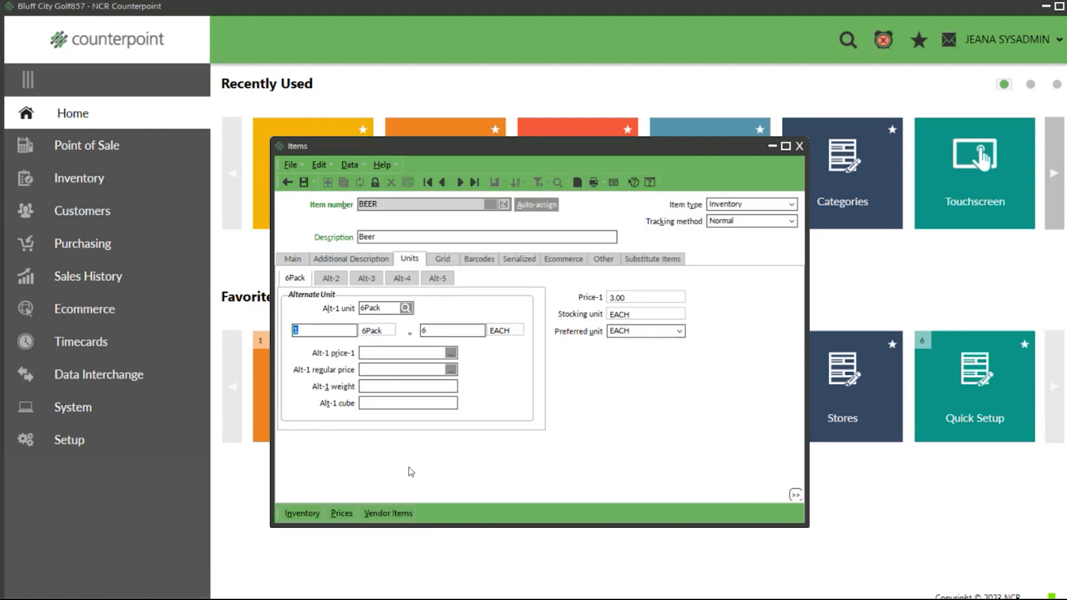
Step: Try an Alt-1 price-1 of 15.00 for the 6Pack unit and clear it again
{"action": "left_click", "coordinate": [386, 351]}
{"action": "left_click", "coordinate": [292, 259]}
{"action": "left_click", "coordinate": [324, 260]}
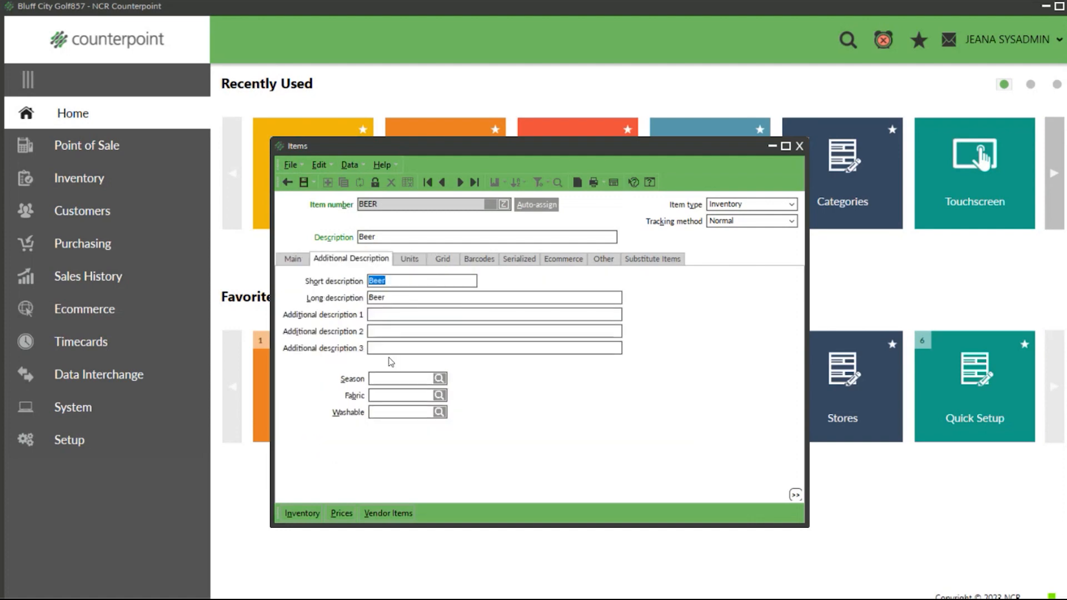
{"action": "left_click", "coordinate": [418, 259]}
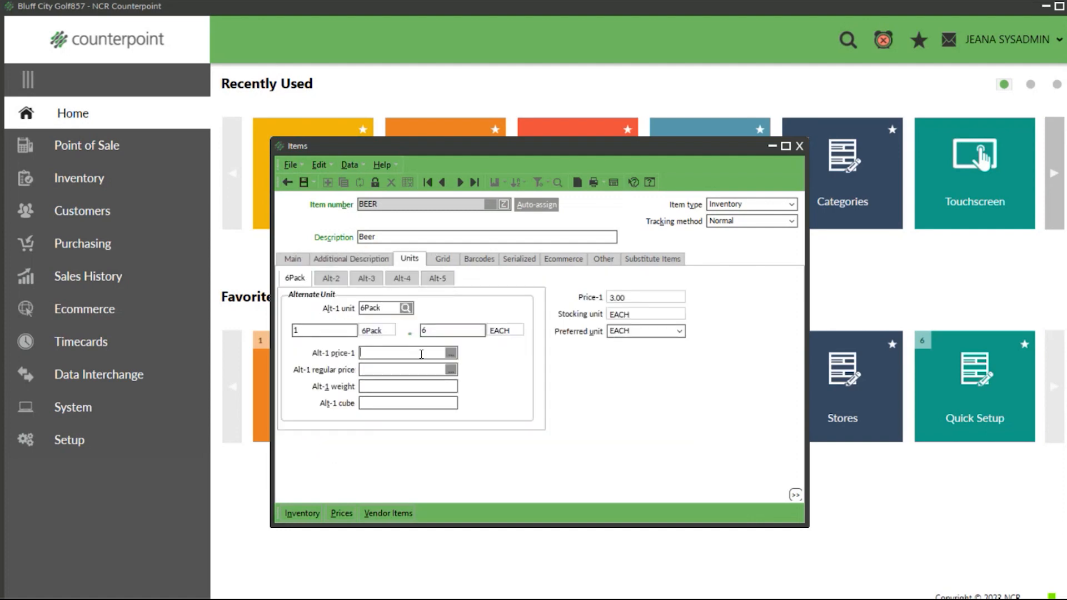
{"action": "type", "text": "15.00"}
{"action": "key", "text": "shift+Tab"}
{"action": "key", "text": "Delete"}
Step: Save the Beer item with its 6Pack unit and auto-assign the item's main barcode
{"action": "left_click", "coordinate": [303, 183]}
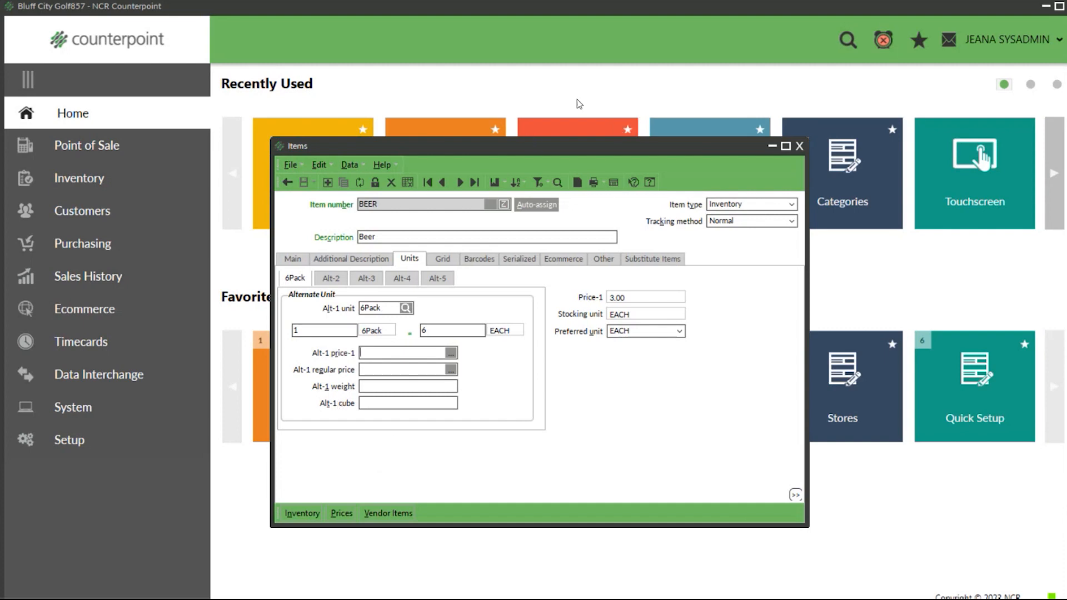
{"action": "left_click", "coordinate": [484, 259]}
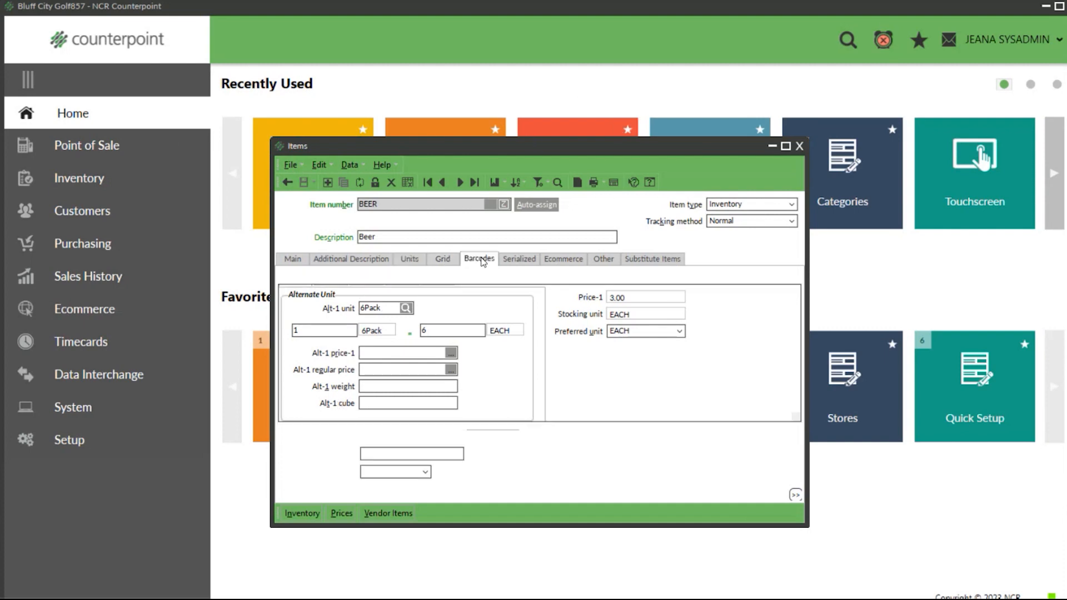
{"action": "left_click", "coordinate": [293, 259]}
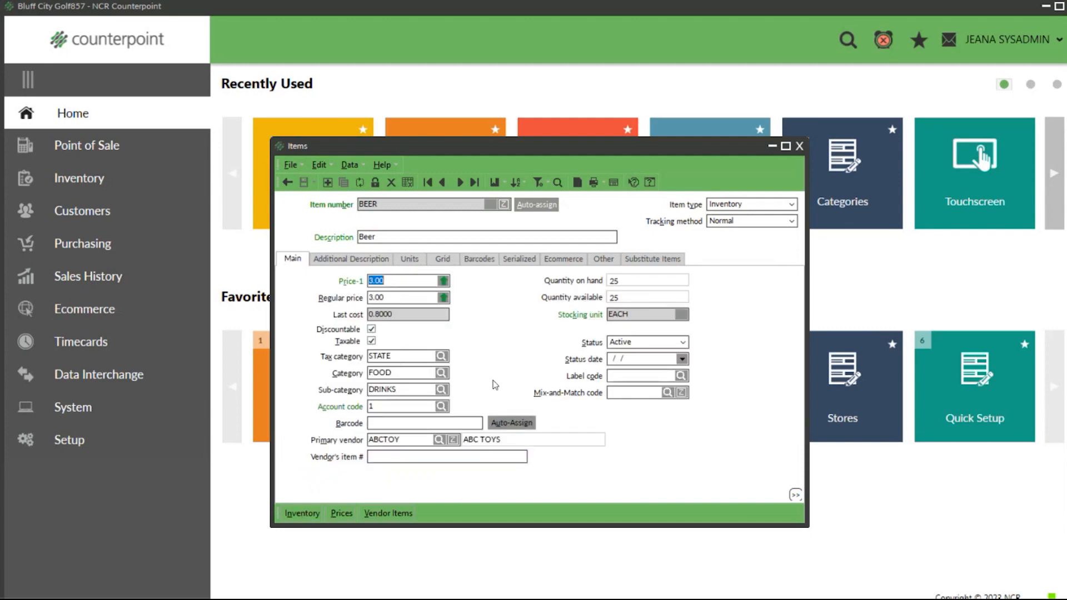
{"action": "left_click", "coordinate": [512, 423]}
{"action": "left_click", "coordinate": [438, 428]}
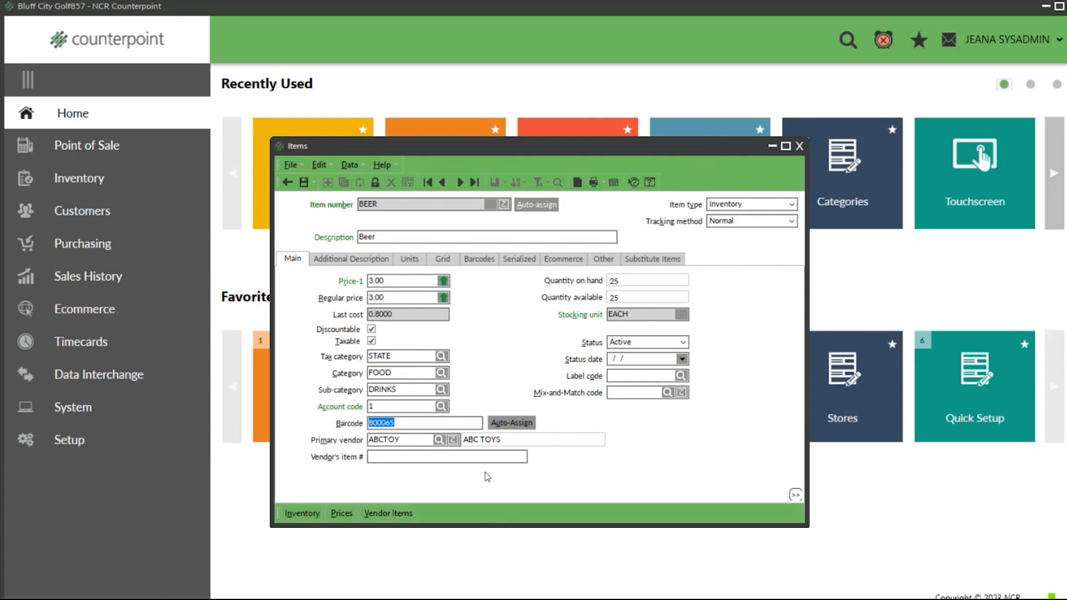
Step: Add a second, auto-assigned barcode to the Beer item for the 6Pack unit with barcode type ALT-1
{"action": "left_click", "coordinate": [481, 259]}
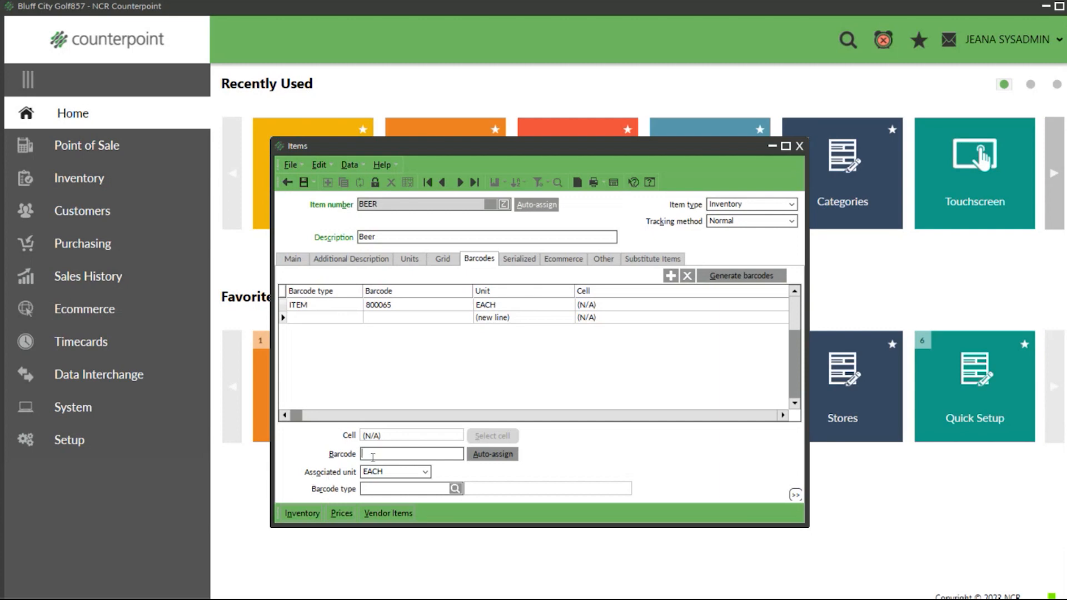
{"action": "left_click", "coordinate": [493, 457]}
{"action": "left_click", "coordinate": [426, 473]}
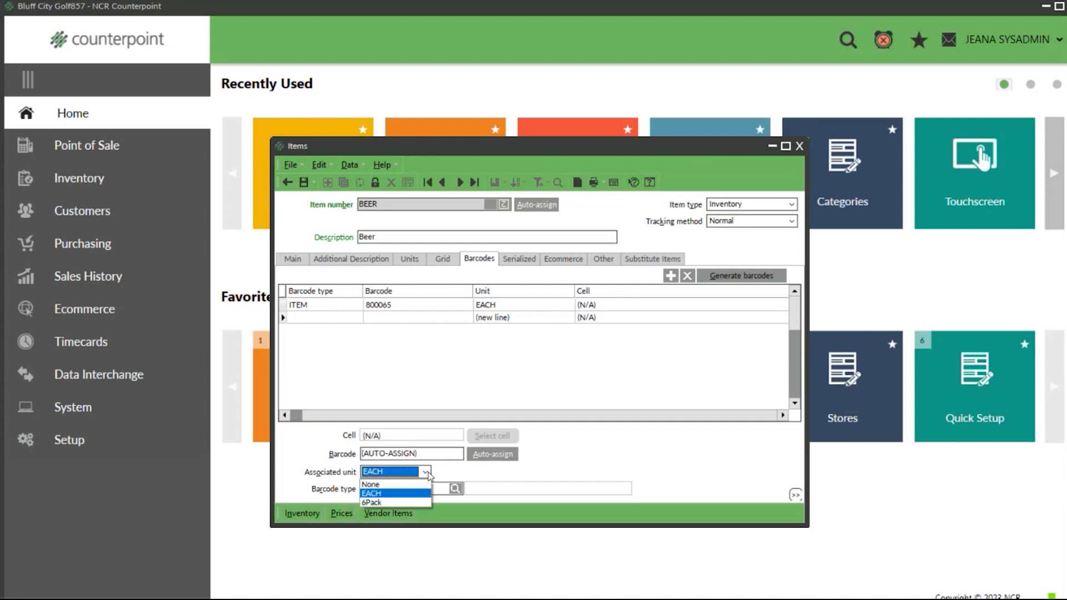
{"action": "left_click", "coordinate": [388, 503]}
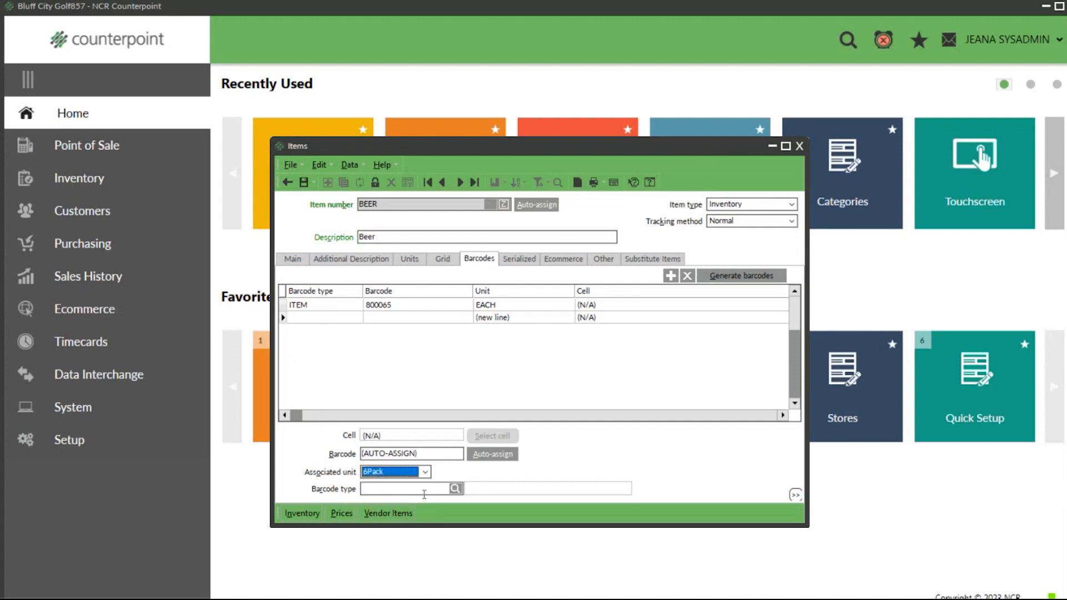
{"action": "left_click", "coordinate": [456, 488]}
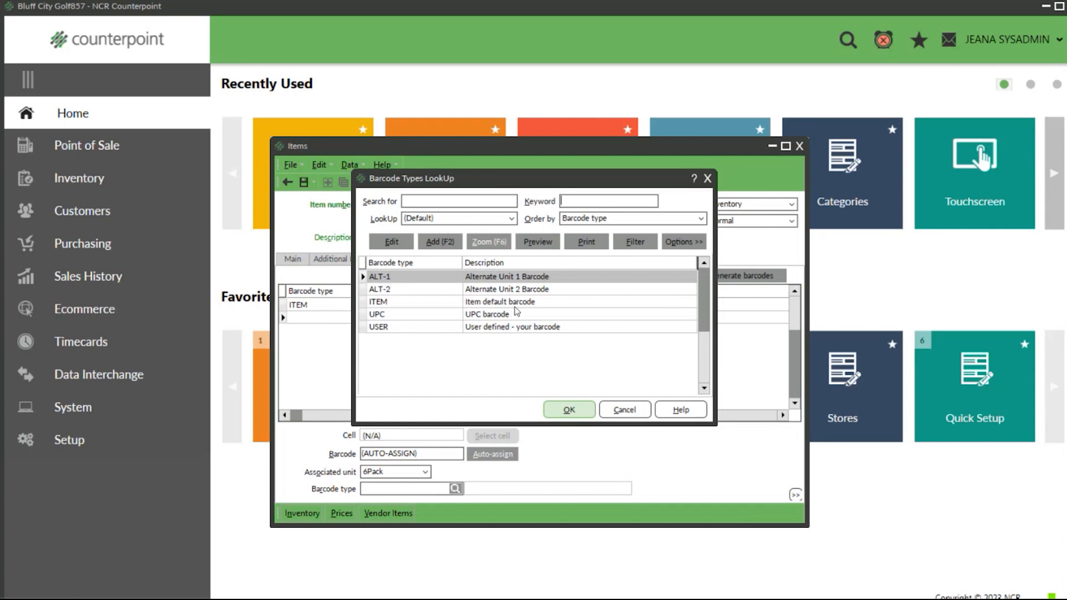
{"action": "left_click", "coordinate": [578, 414]}
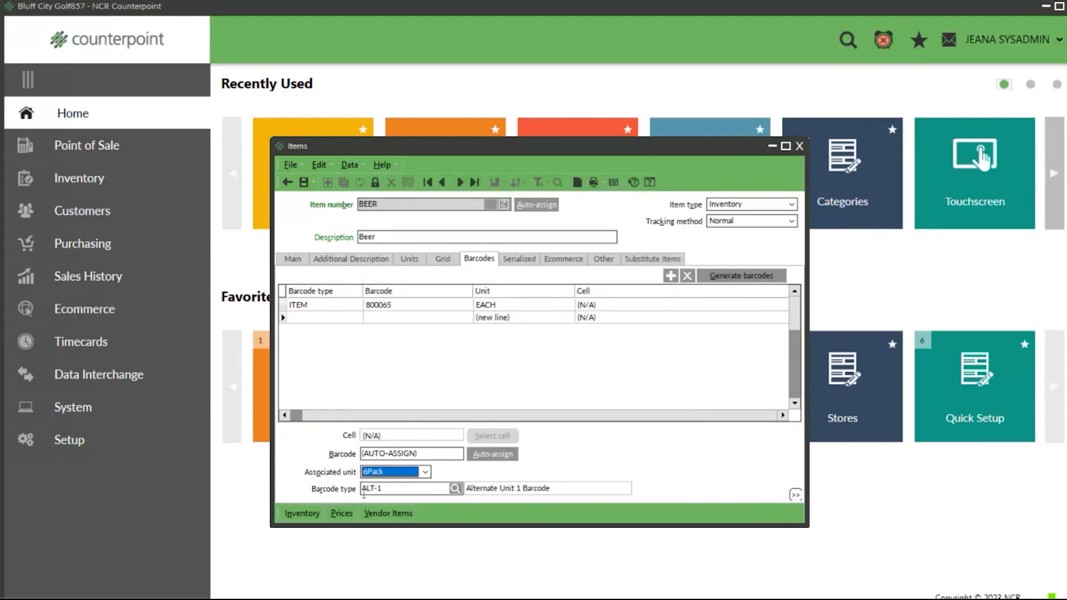
{"action": "key", "text": "Tab"}
{"action": "key", "text": "Tab"}
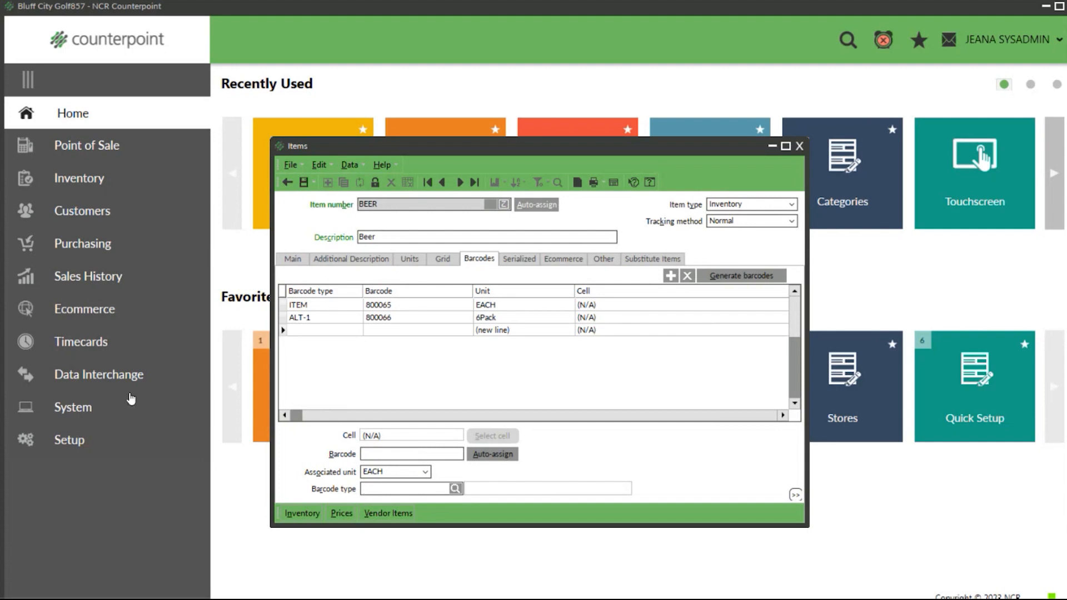
Step: Save the Beer item with its barcodes and open its Other settings
{"action": "left_click", "coordinate": [303, 182]}
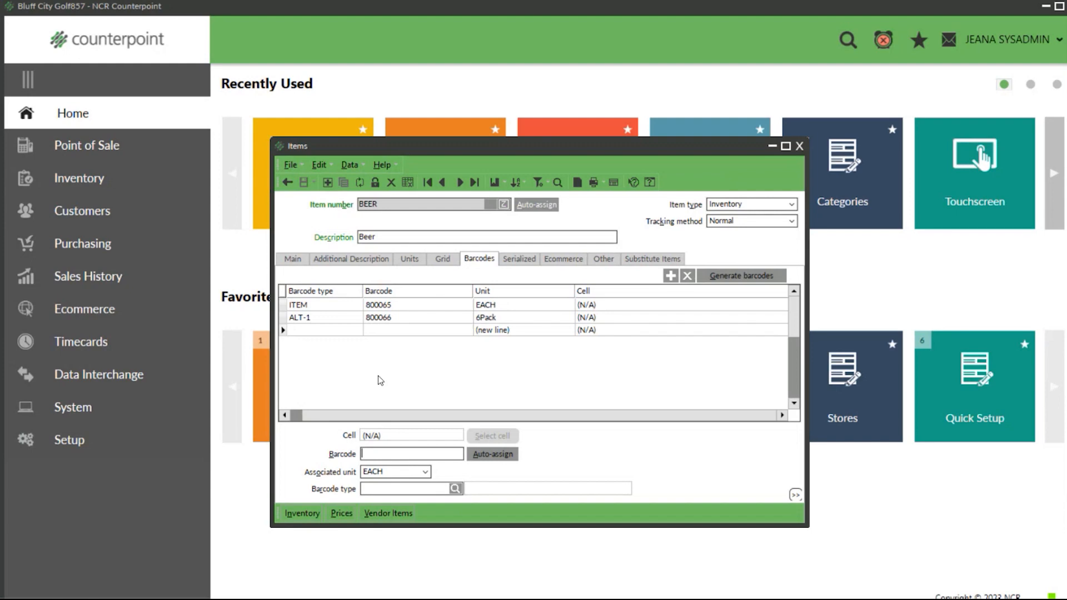
{"action": "left_click", "coordinate": [607, 259]}
Step: Try a first warranty period of 30 days and the food stamp and weighed options on the Beer item, and clear them again
{"action": "type", "text": "30"}
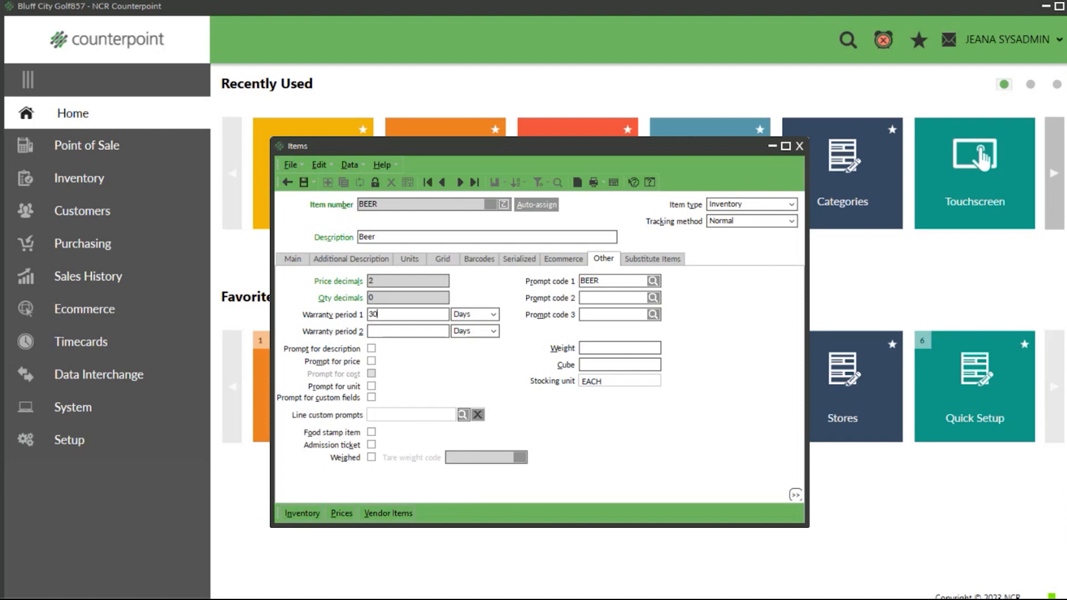
{"action": "key", "text": "BackSpace"}
{"action": "key", "text": "BackSpace"}
{"action": "left_click", "coordinate": [371, 432]}
{"action": "key", "text": "space"}
{"action": "left_click", "coordinate": [371, 457]}
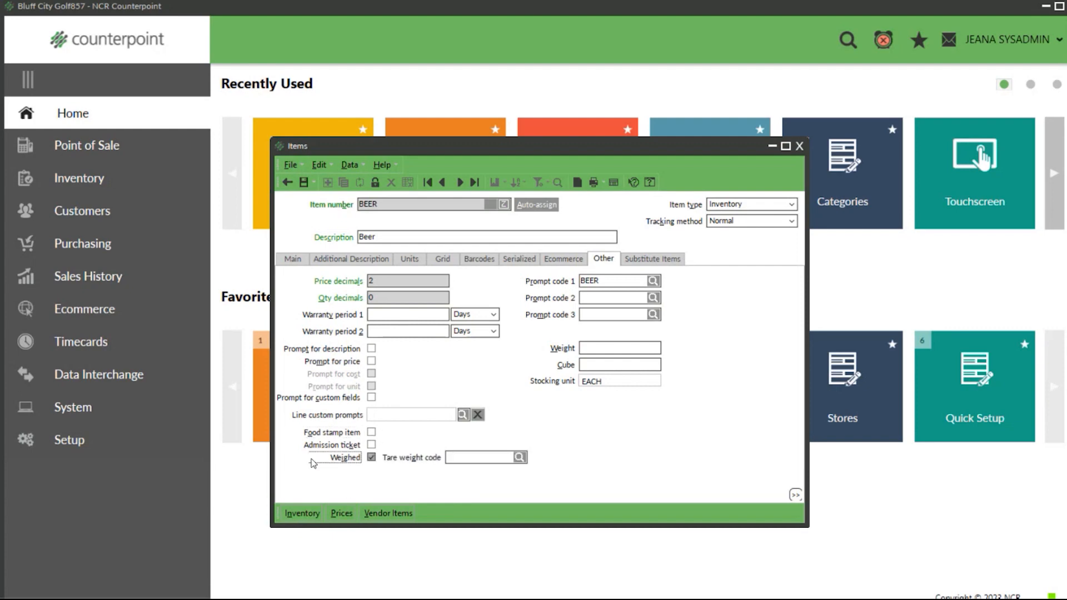
{"action": "left_click", "coordinate": [371, 458]}
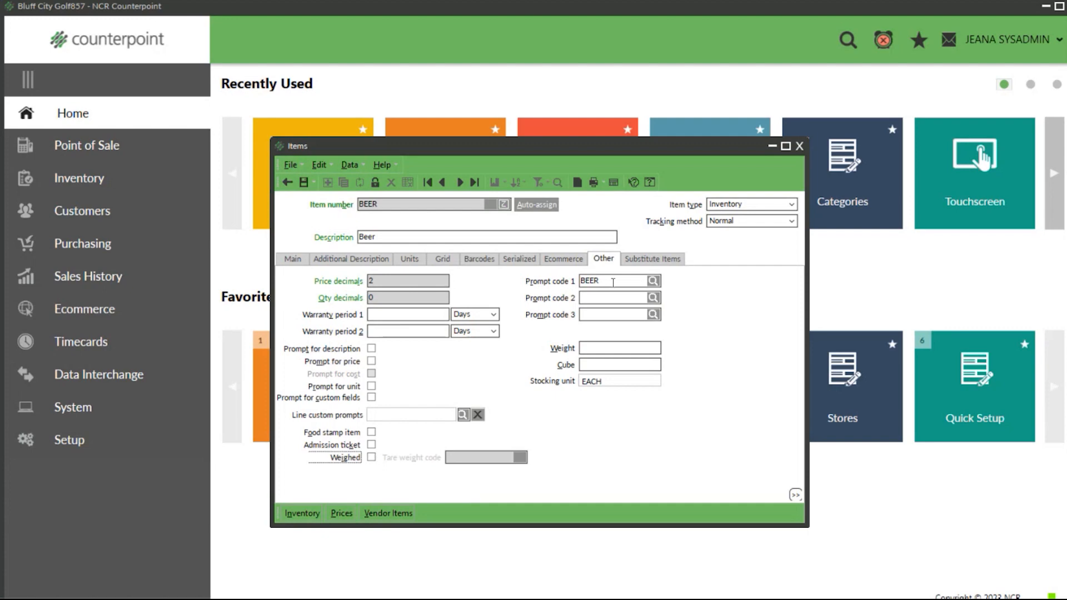
Step: Open the record of the Beer item's first prompt code from its lookup and examine its description and display text
{"action": "left_click", "coordinate": [654, 281]}
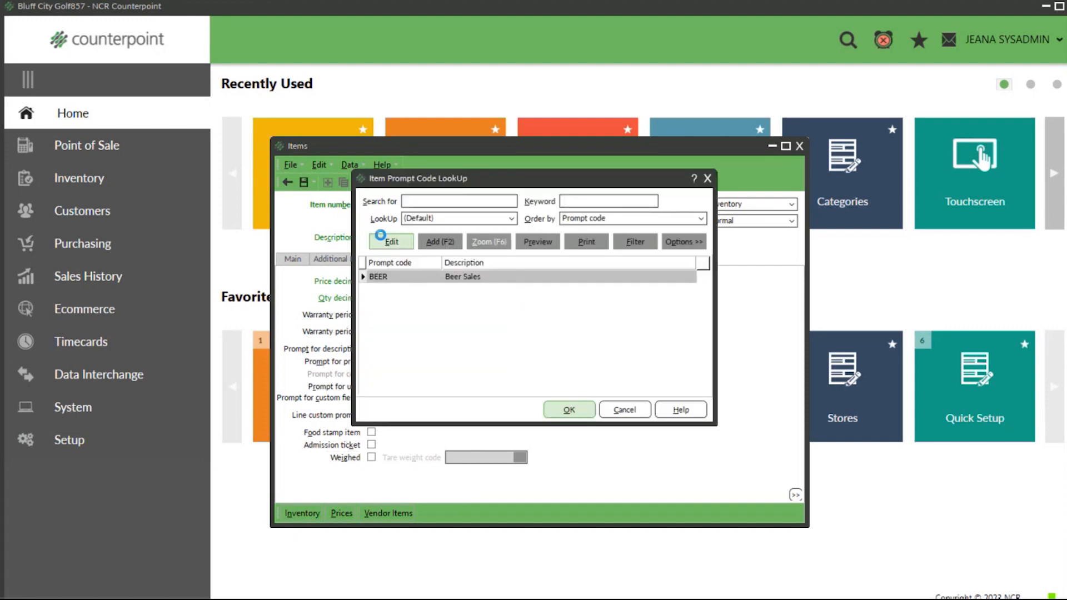
{"action": "left_click", "coordinate": [383, 240]}
{"action": "key", "text": "shift+Tab"}
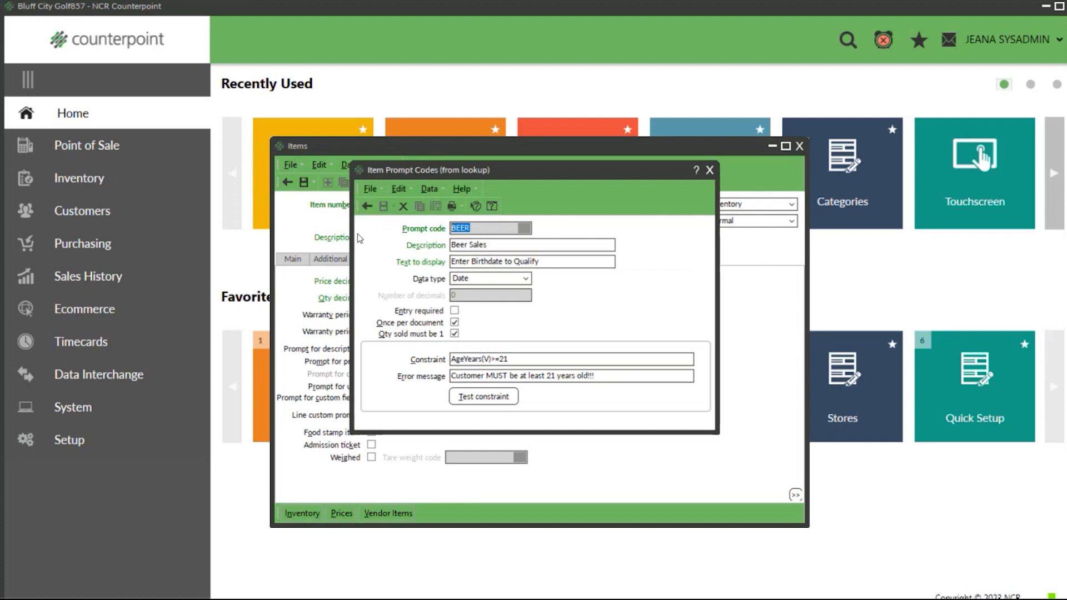
{"action": "left_click", "coordinate": [506, 246]}
{"action": "left_click_drag", "start_coordinate": [506, 246], "coordinate": [401, 245]}
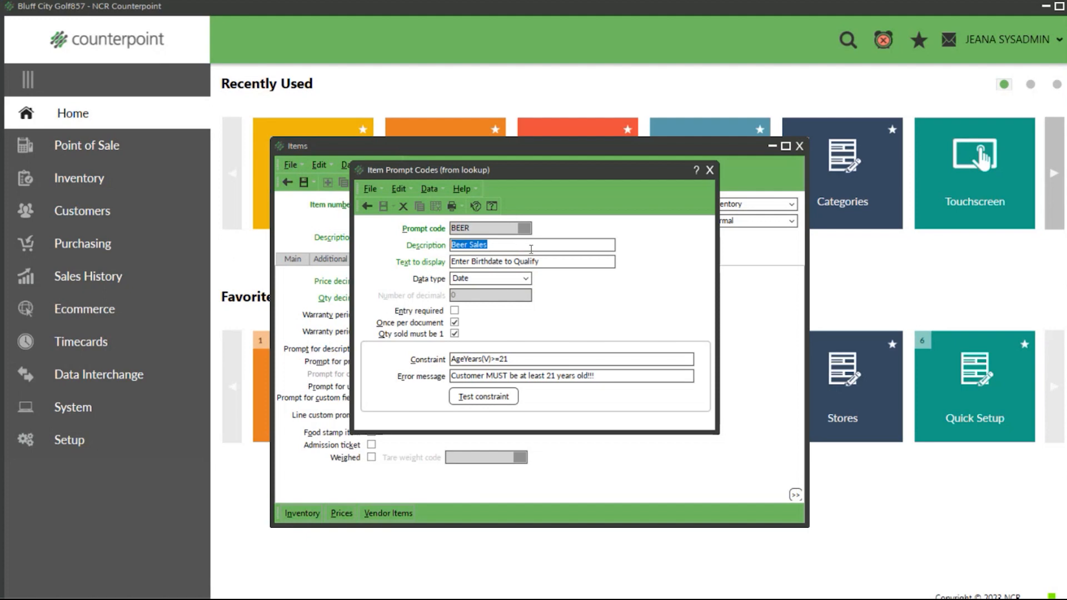
{"action": "left_click_drag", "start_coordinate": [553, 261], "coordinate": [409, 259]}
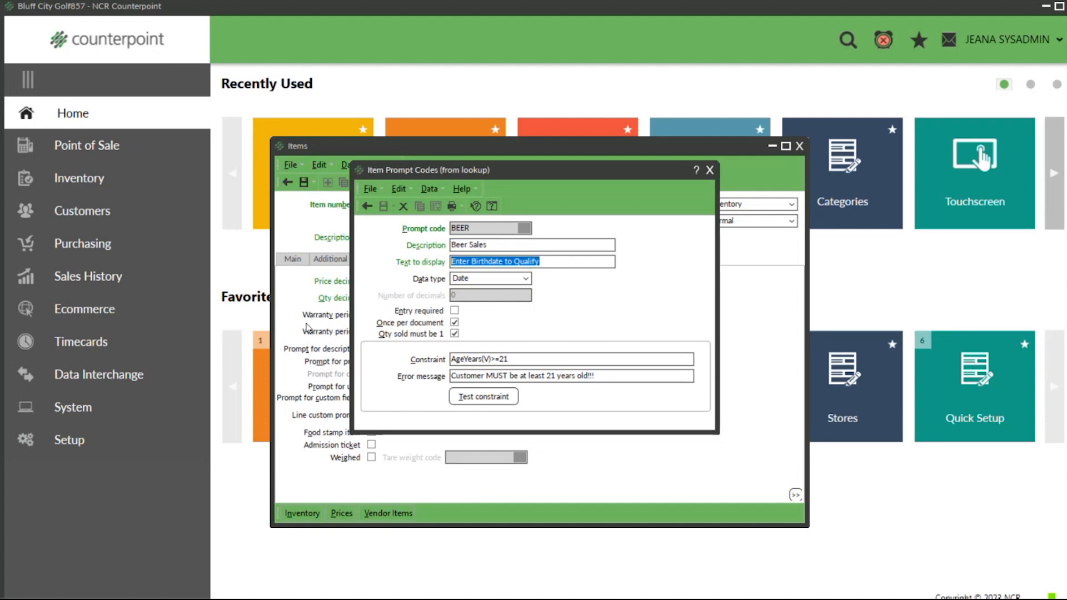
Step: Review the prompt code's data type choices, age constraint, error message and once-per-document option
{"action": "left_click", "coordinate": [525, 279]}
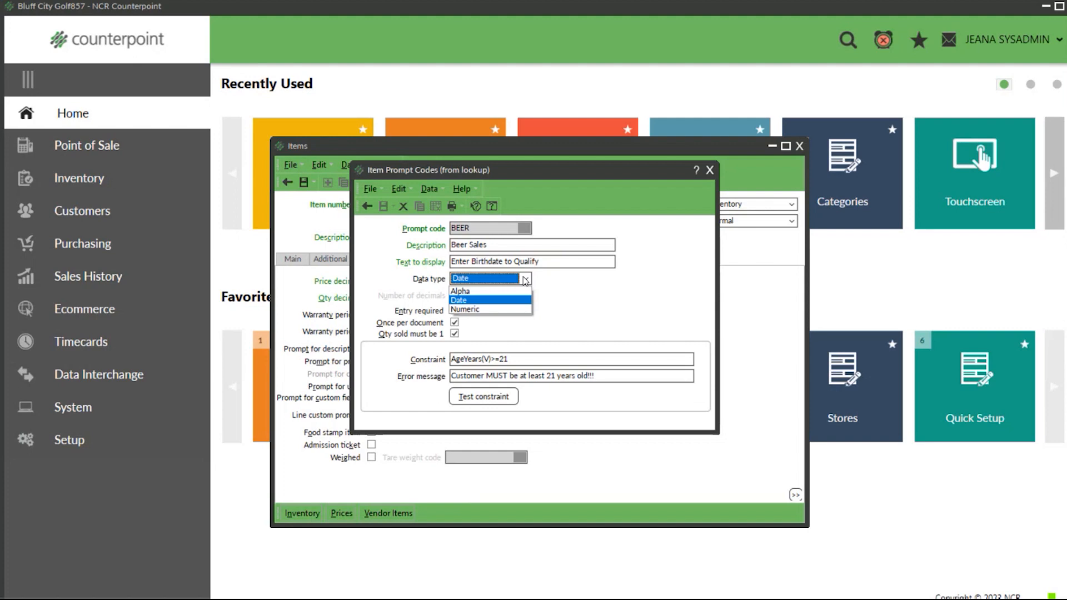
{"action": "left_click", "coordinate": [525, 279]}
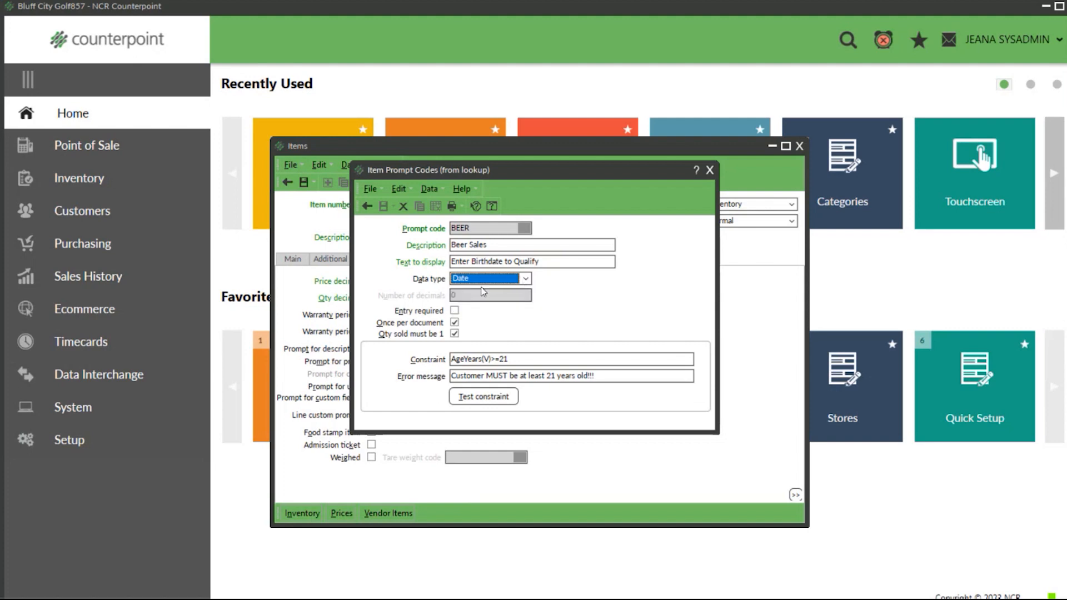
{"action": "left_click", "coordinate": [534, 361]}
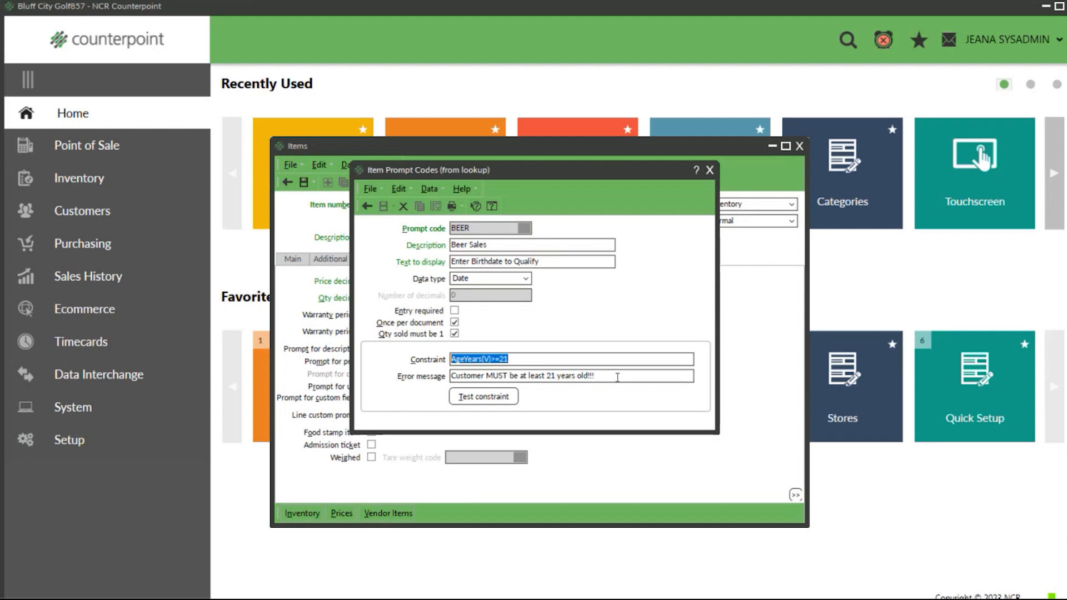
{"action": "left_click_drag", "start_coordinate": [621, 378], "coordinate": [435, 393]}
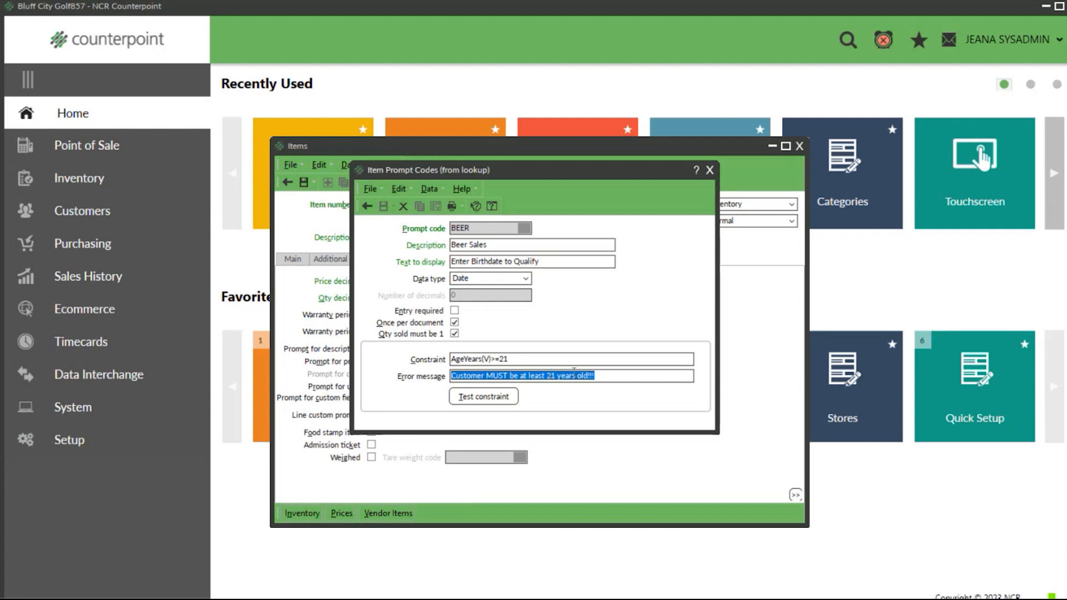
{"action": "left_click", "coordinate": [454, 322]}
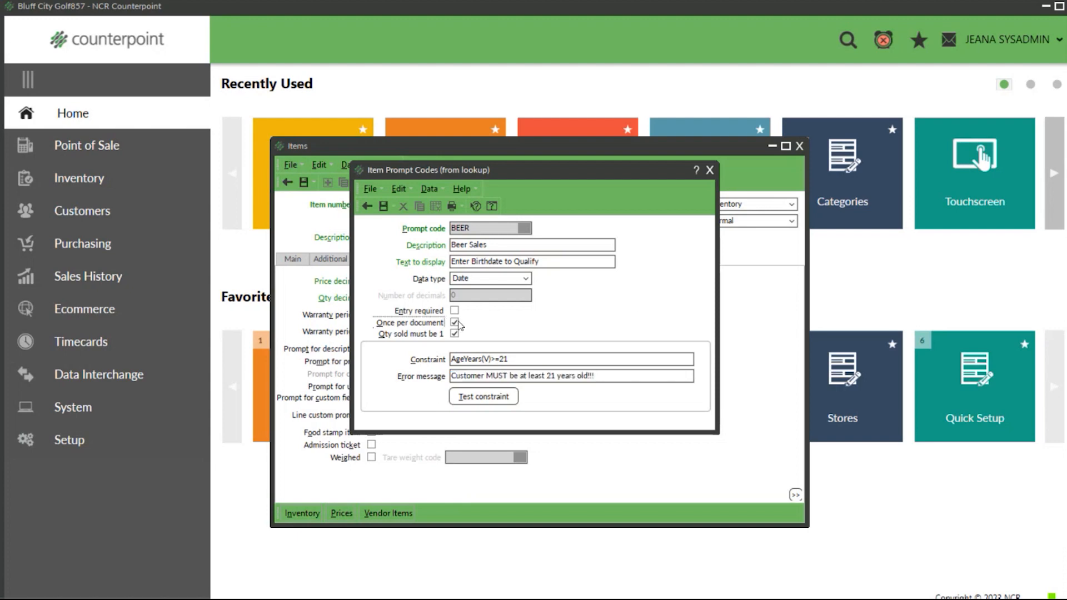
{"action": "left_click", "coordinate": [454, 322]}
Step: Test the prompt code's age constraint with an underage birthdate and dismiss the error list
{"action": "left_click", "coordinate": [506, 400]}
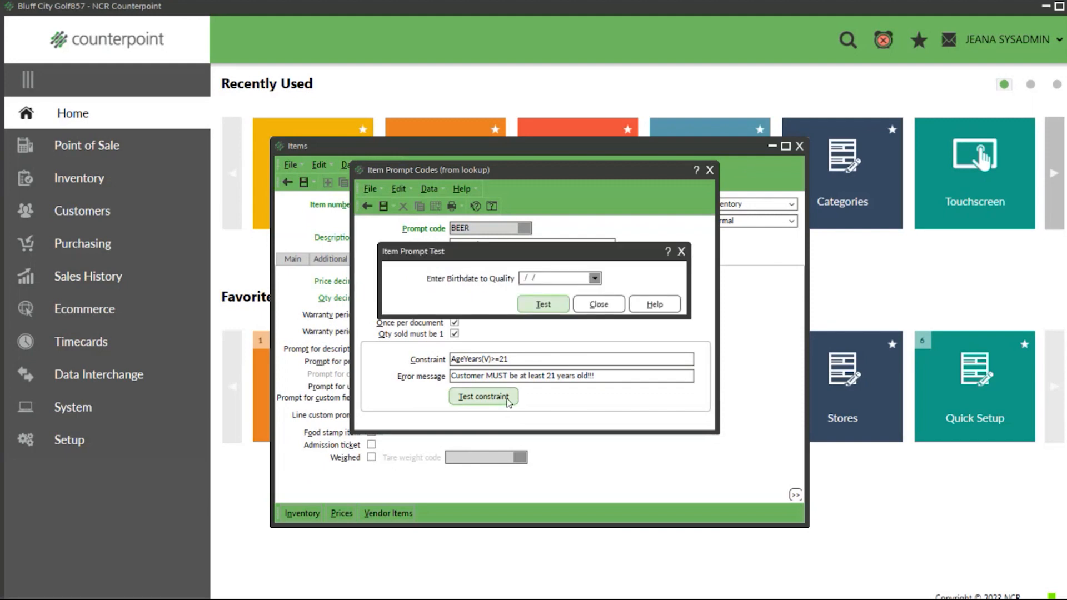
{"action": "double_click", "coordinate": [552, 282]}
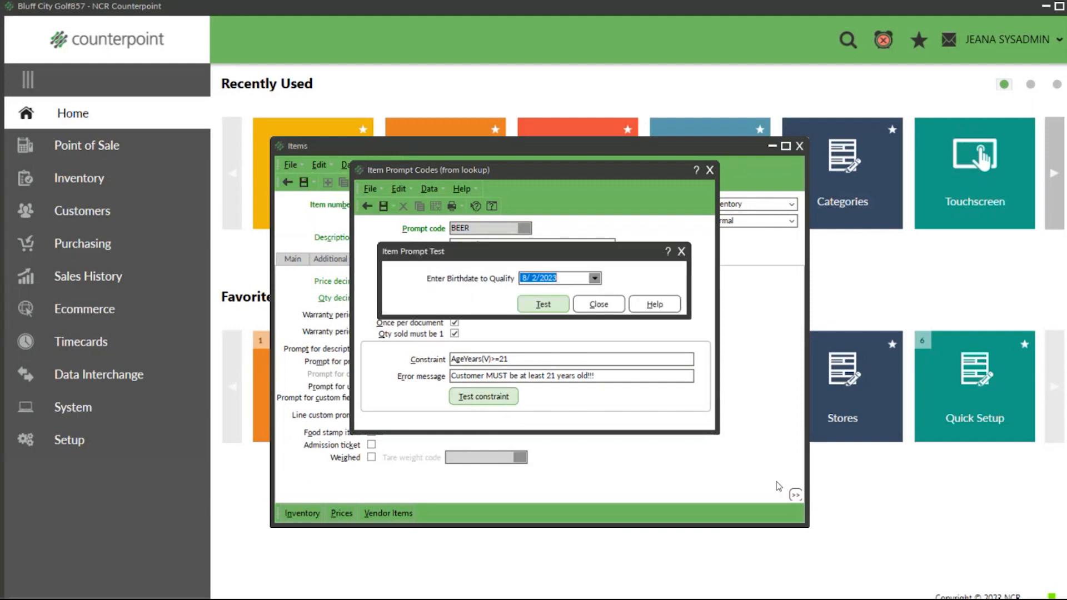
{"action": "left_click", "coordinate": [542, 305]}
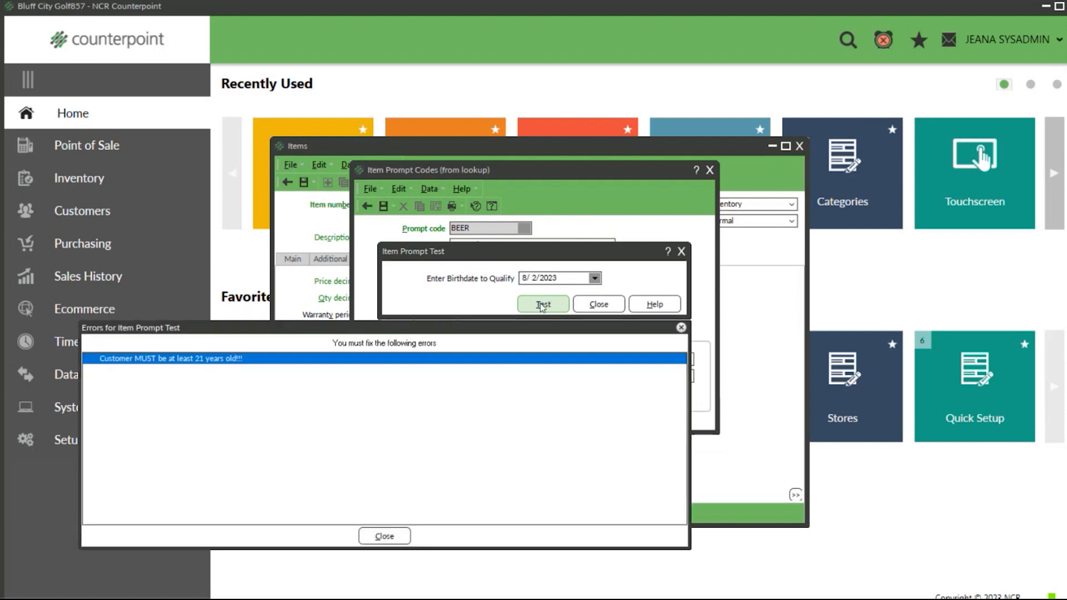
{"action": "left_click_drag", "start_coordinate": [689, 502], "coordinate": [323, 494]}
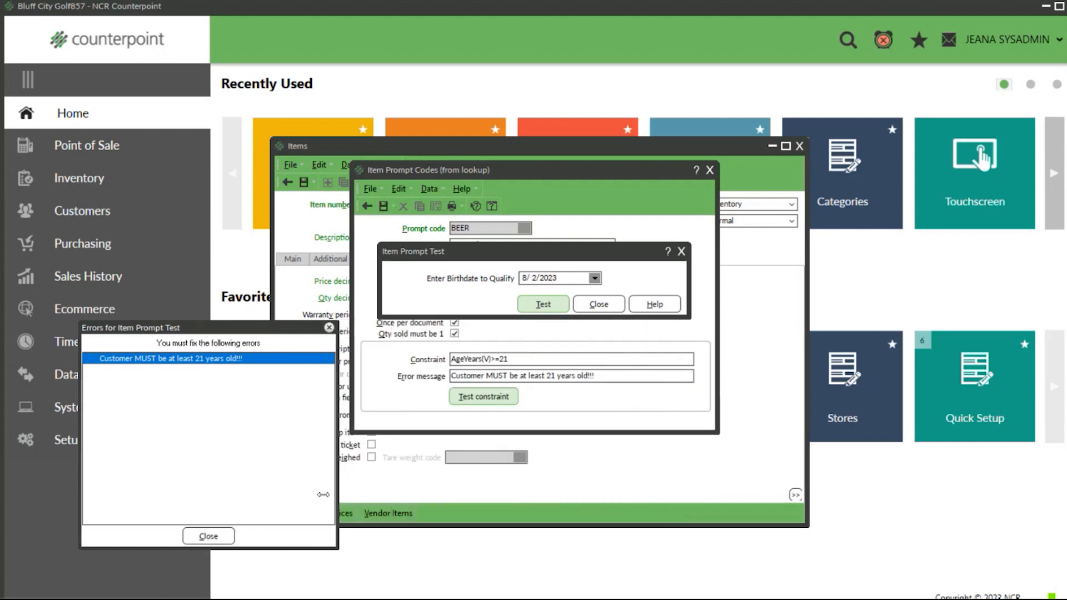
{"action": "left_click", "coordinate": [208, 536]}
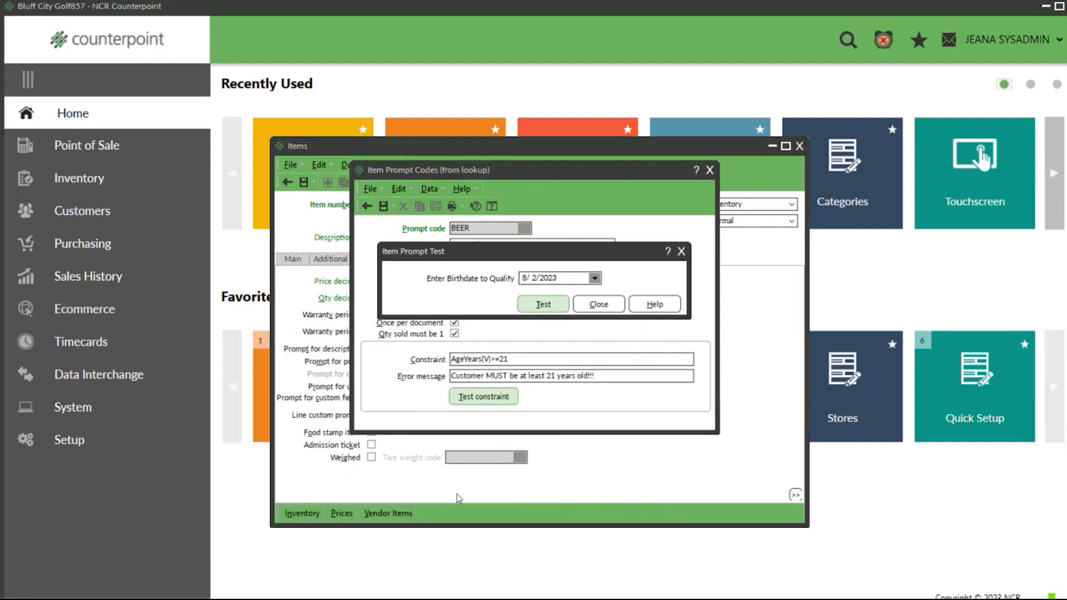
Step: Retest the age constraint with a birthdate over 21 and return to the Beer item without picking another prompt code
{"action": "key", "text": "BackSpace"}
{"action": "key", "text": "BackSpace"}
{"action": "key", "text": "BackSpace"}
{"action": "key", "text": "BackSpace"}
{"action": "type", "text": "1960"}
{"action": "left_click", "coordinate": [549, 304]}
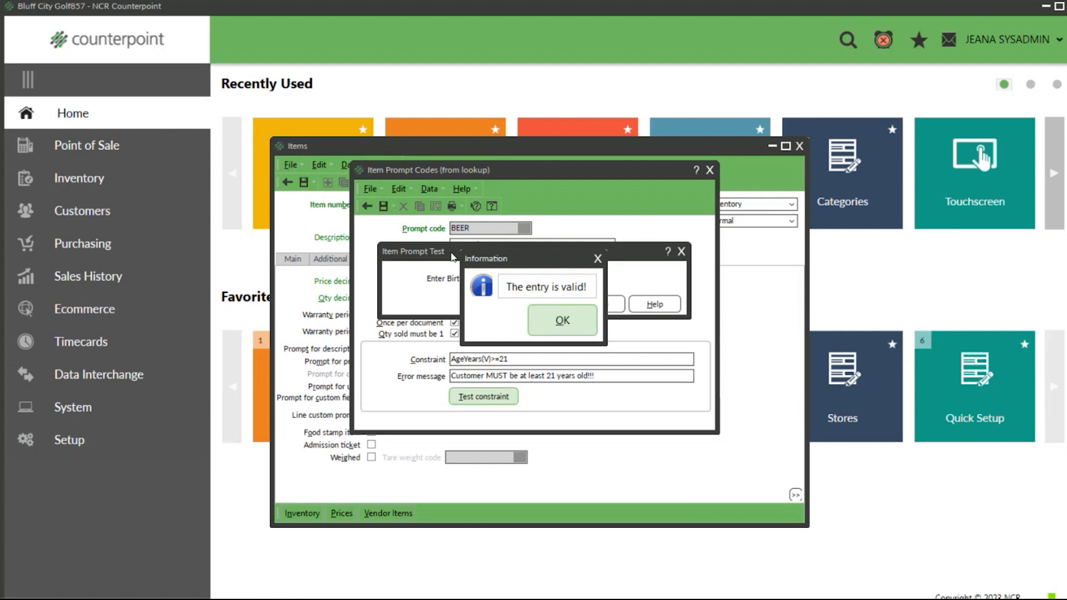
{"action": "left_click", "coordinate": [574, 325]}
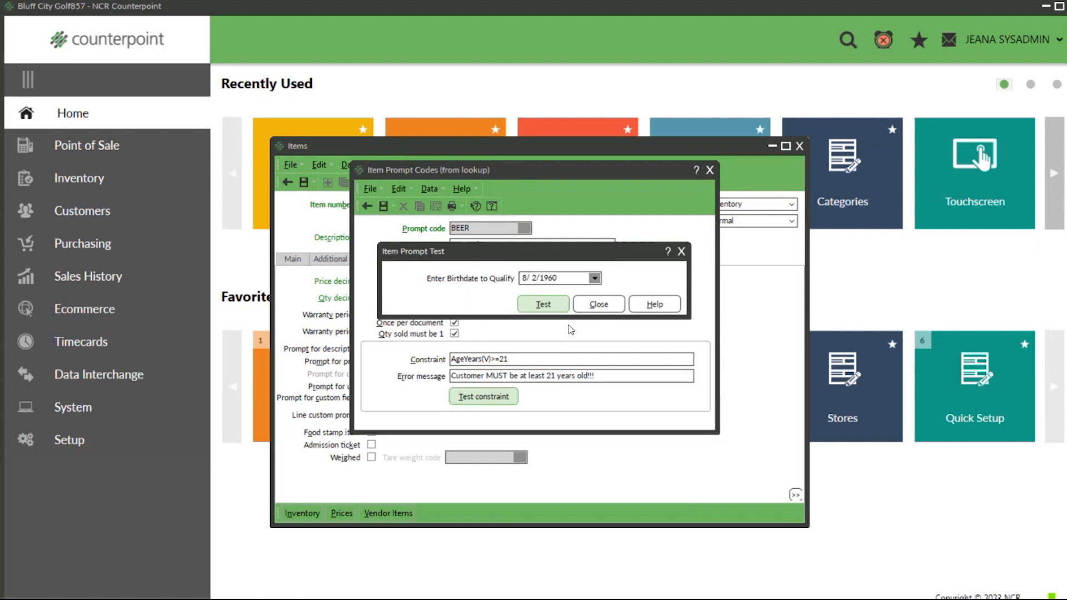
{"action": "left_click", "coordinate": [608, 305]}
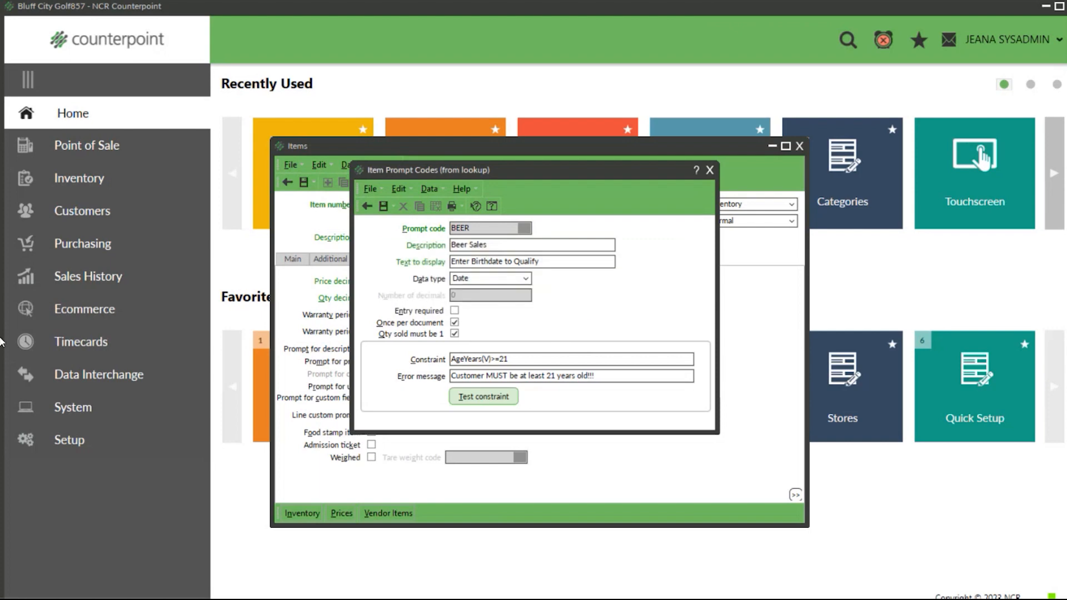
{"action": "left_click", "coordinate": [709, 172]}
{"action": "left_click", "coordinate": [517, 320]}
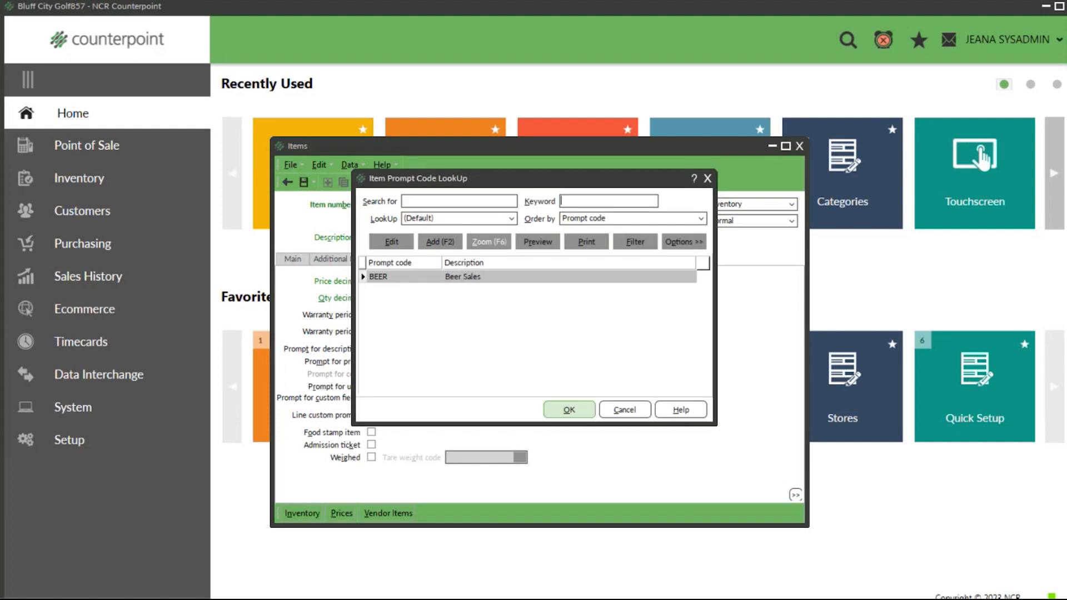
{"action": "left_click", "coordinate": [625, 410]}
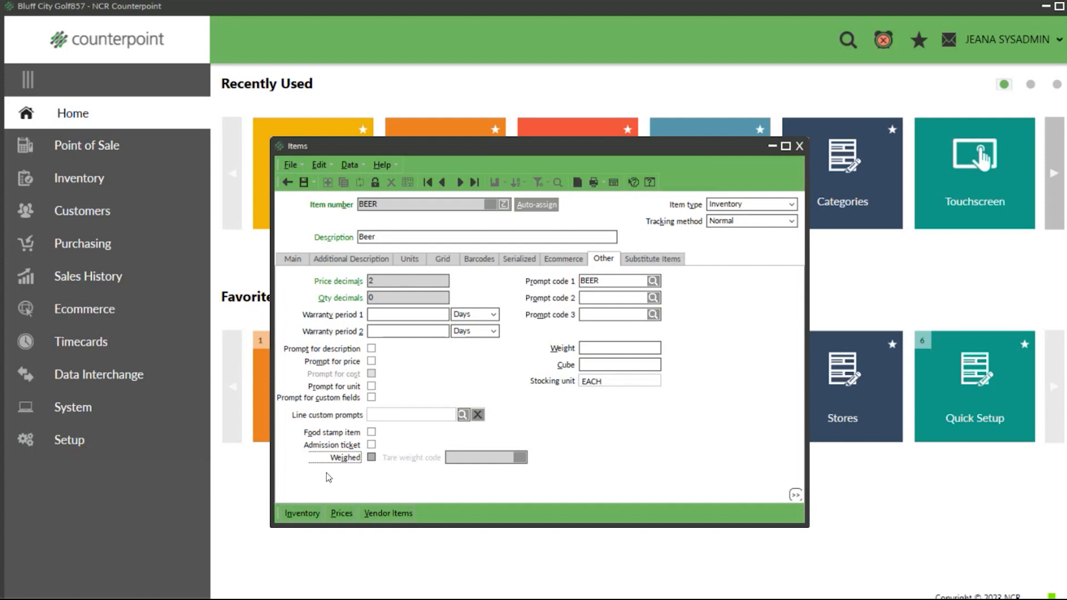
Step: Set the Beer item's inventory at the MAIN location to a minimum quantity of 3 and a maximum of 10
{"action": "left_click", "coordinate": [296, 510]}
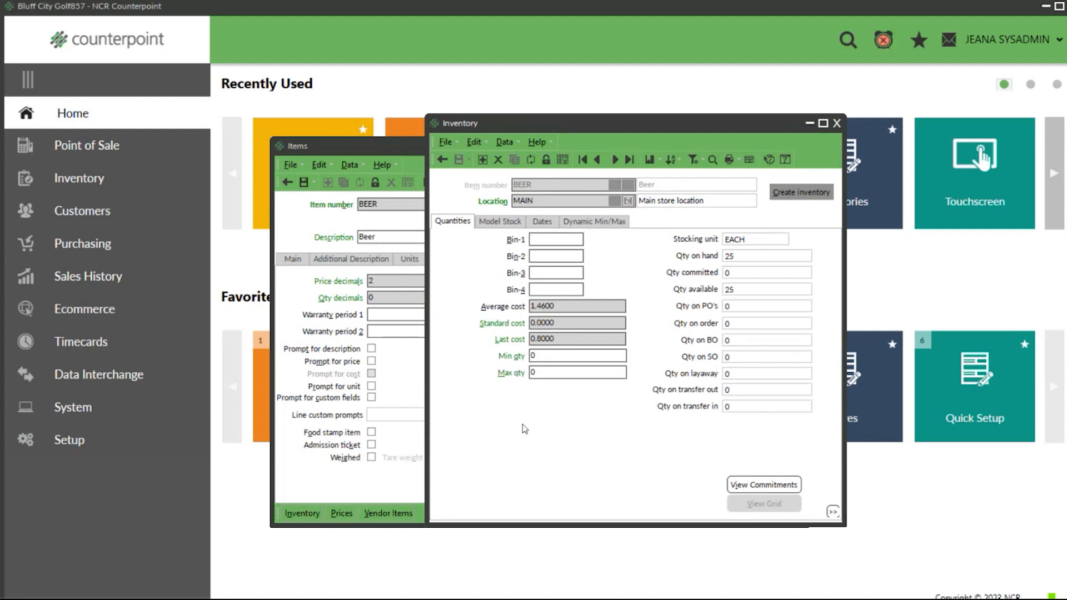
{"action": "left_click", "coordinate": [546, 355]}
{"action": "type", "text": "3"}
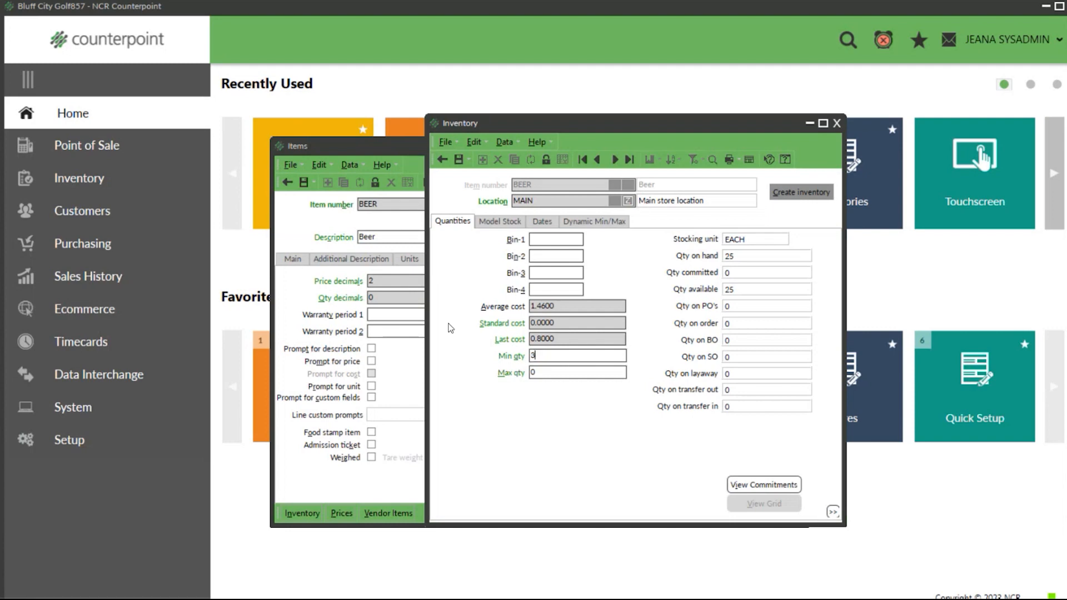
{"action": "key", "text": "Tab"}
{"action": "type", "text": "10"}
Step: Check the Beer item's inventory record for the STORAGE location, close the inventory records and save the item
{"action": "left_click", "coordinate": [614, 161]}
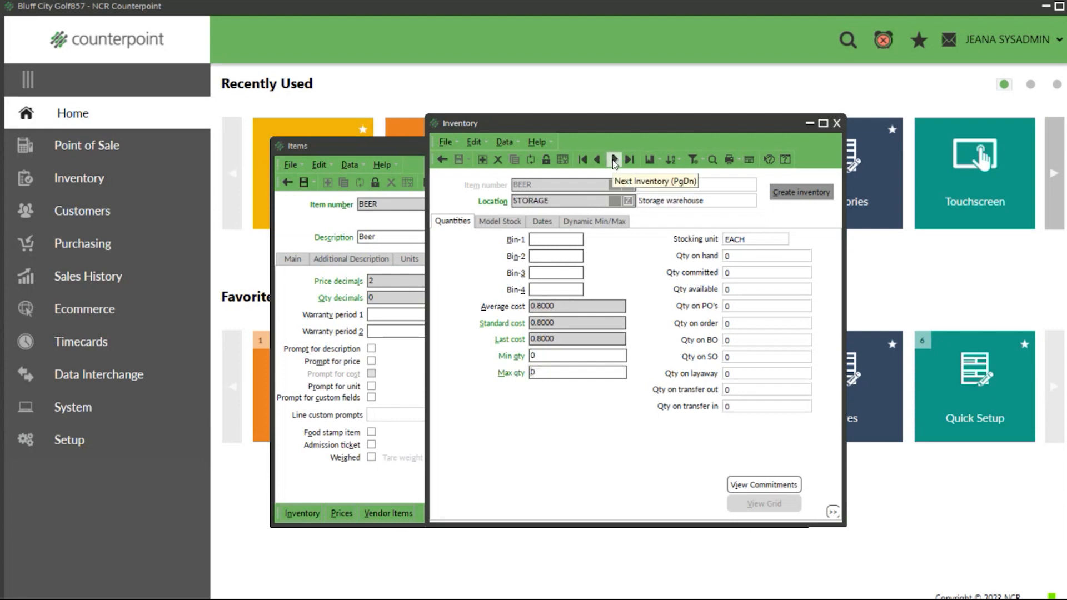
{"action": "left_click_drag", "start_coordinate": [573, 196], "coordinate": [474, 198]}
{"action": "left_click", "coordinate": [614, 161]}
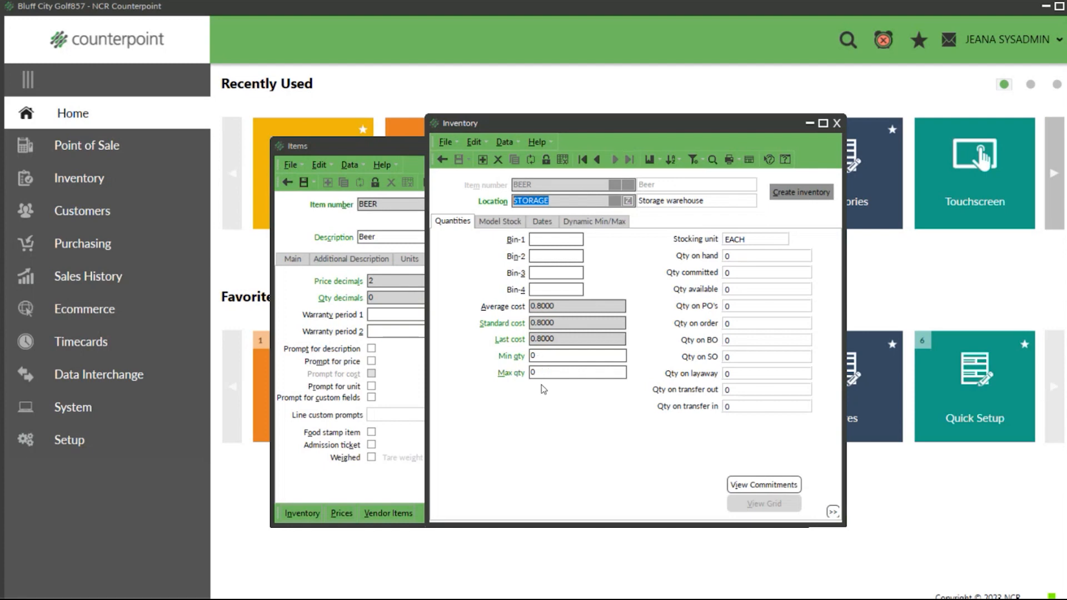
{"action": "left_click", "coordinate": [837, 124]}
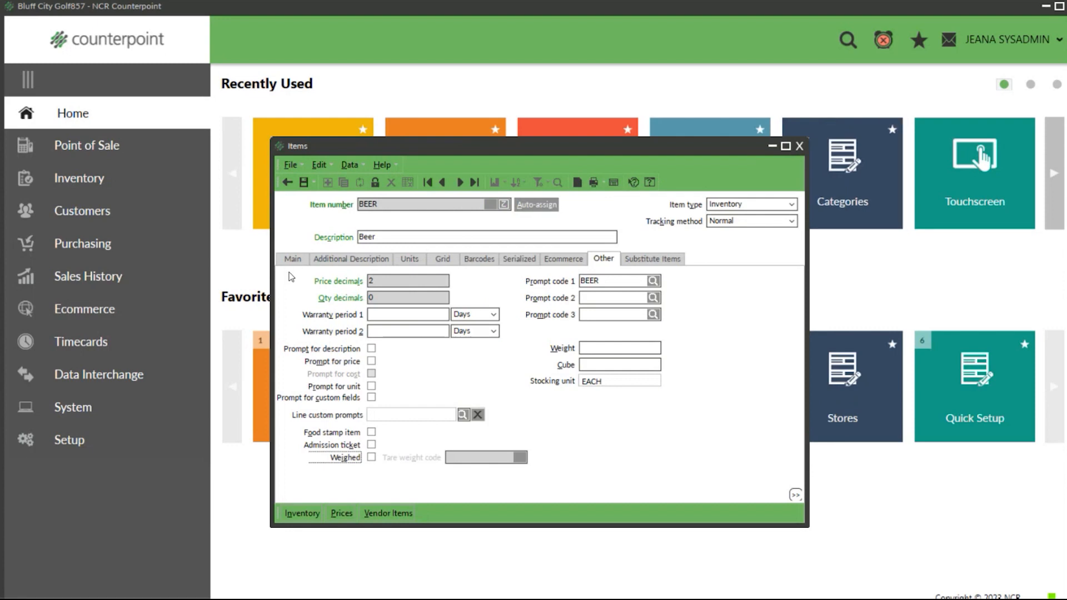
{"action": "left_click", "coordinate": [304, 184]}
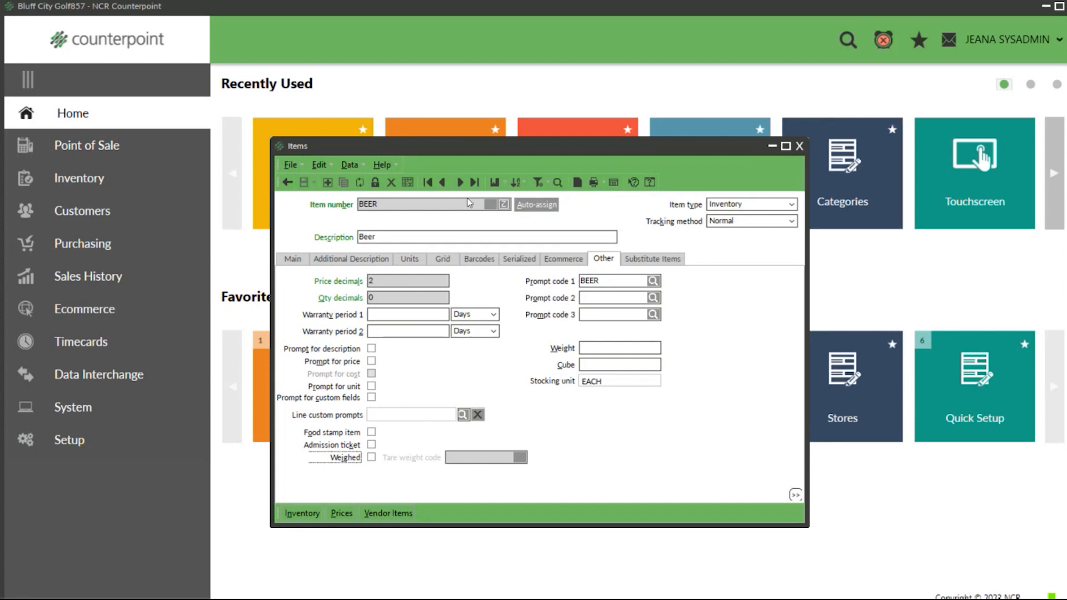
Step: Look up items by the keyword "men" and open item 100004, Men's Polo 100% Polyester
{"action": "left_click", "coordinate": [557, 183]}
{"action": "type", "text": "mens"}
{"action": "key", "text": "Return"}
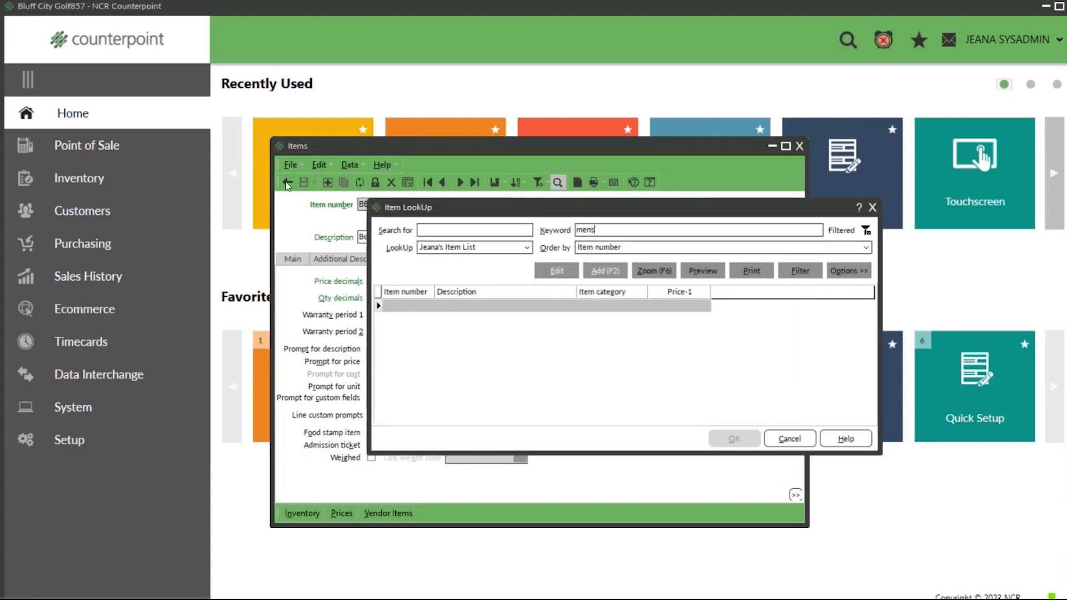
{"action": "key", "text": "BackSpace"}
{"action": "key", "text": "Return"}
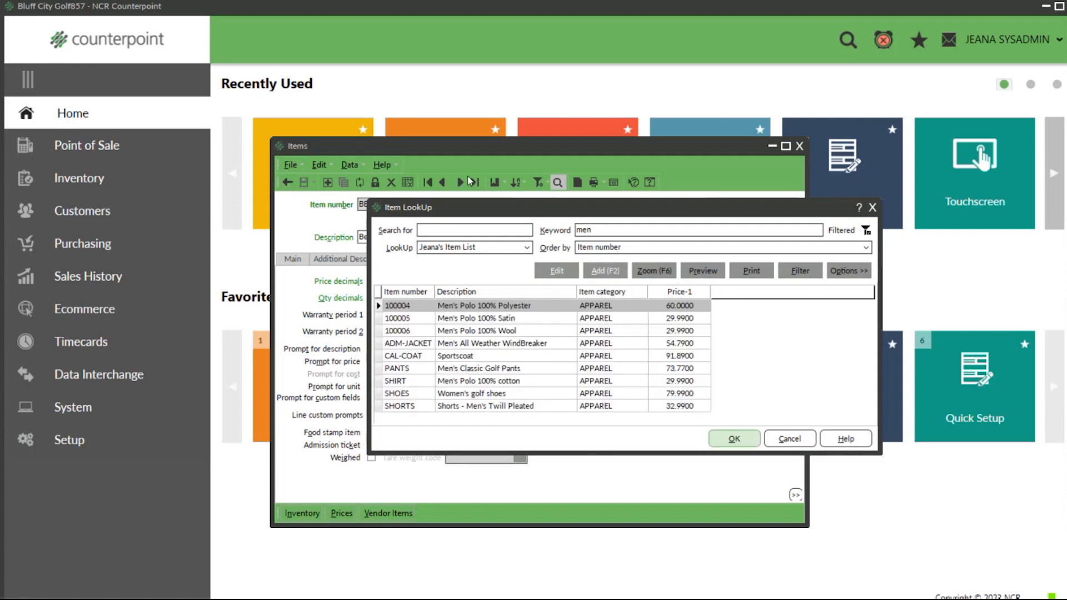
{"action": "left_click", "coordinate": [728, 439]}
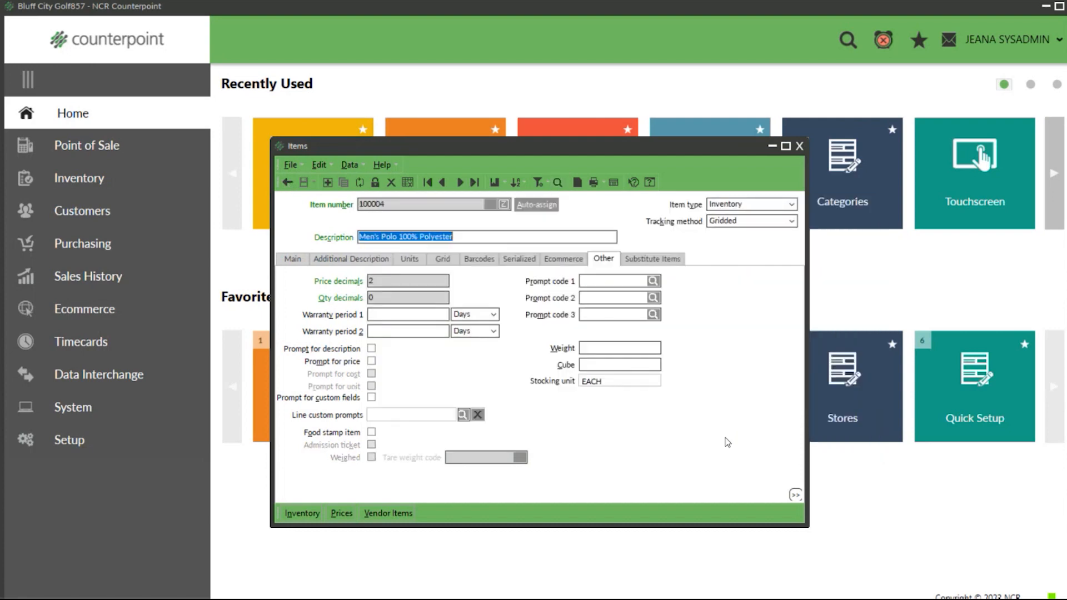
Step: Open the polo's inventory at the MAIN location and review the model stock minimum quantities for its color and size cells
{"action": "left_click", "coordinate": [302, 513]}
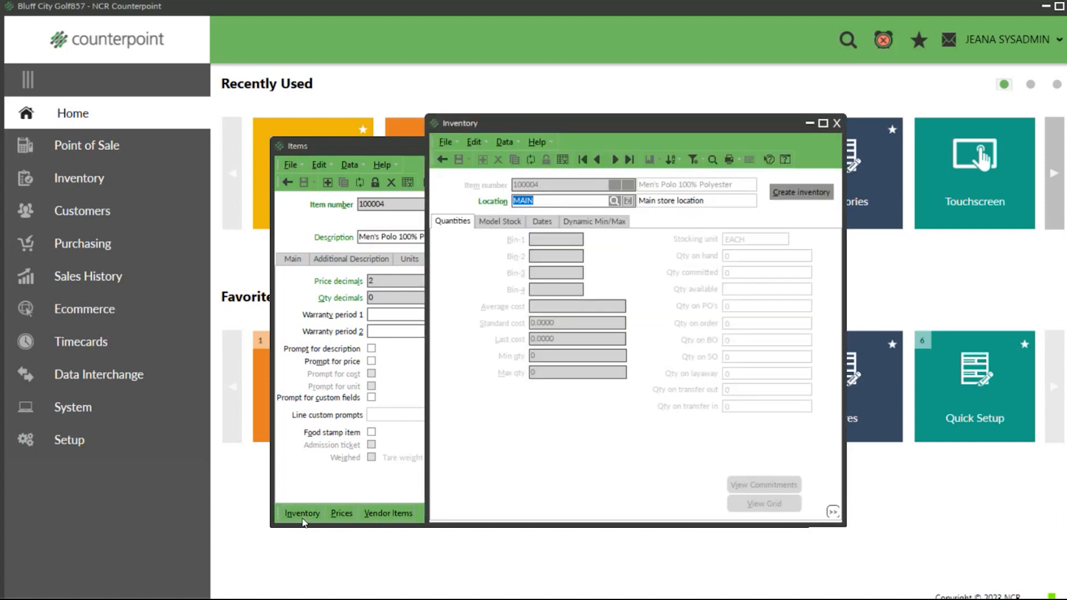
{"action": "key", "text": "Return"}
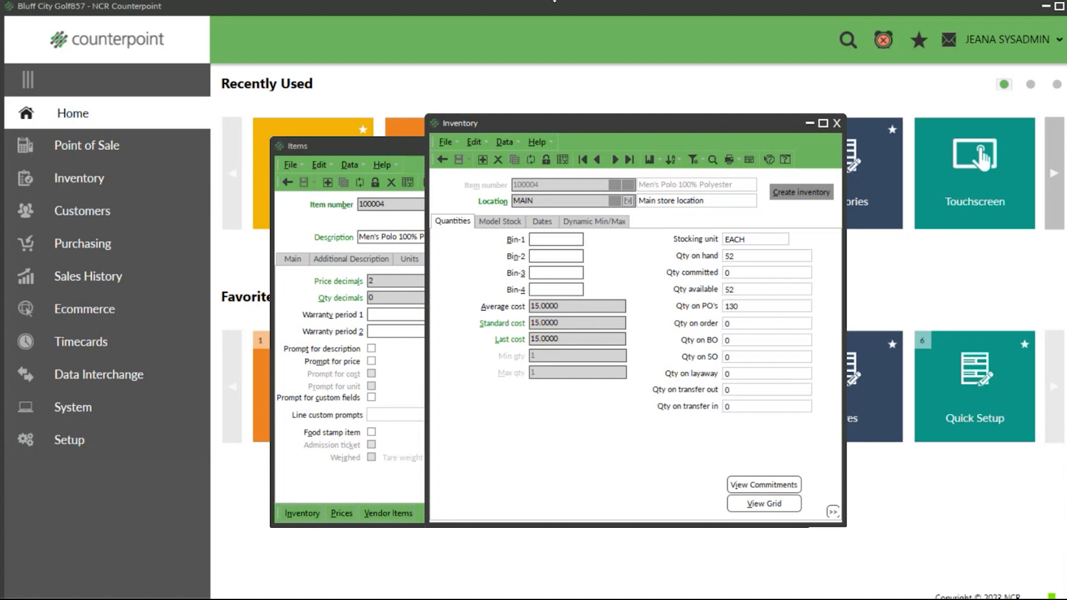
{"action": "left_click", "coordinate": [510, 222]}
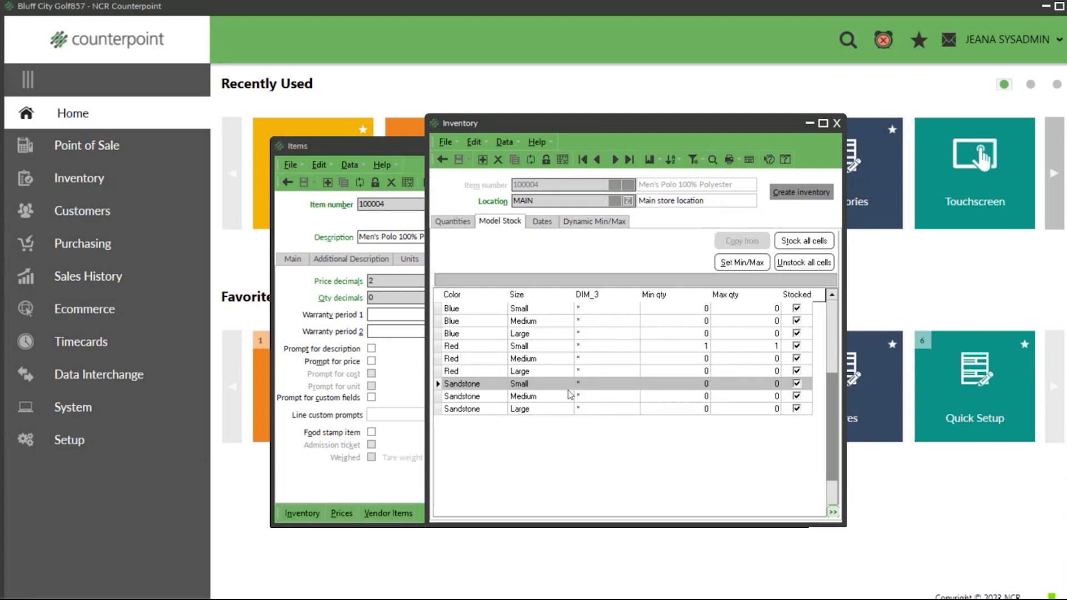
{"action": "left_click", "coordinate": [686, 313]}
{"action": "left_click", "coordinate": [691, 322]}
{"action": "left_click", "coordinate": [693, 334]}
{"action": "left_click", "coordinate": [694, 347]}
{"action": "left_click", "coordinate": [697, 371]}
{"action": "left_click", "coordinate": [699, 396]}
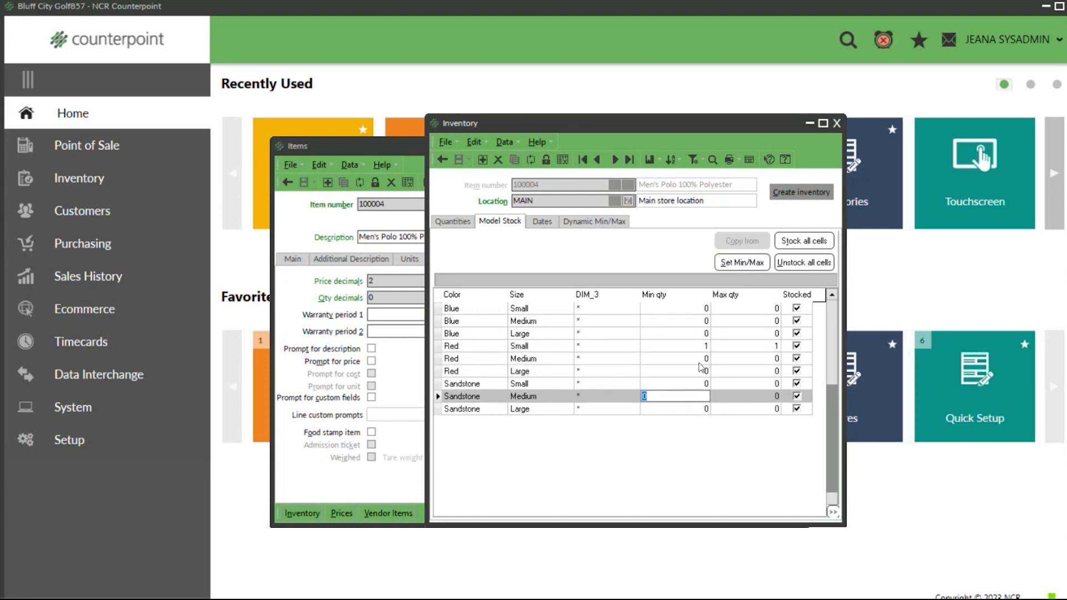
Step: Set the minimum quantity to 5 and the maximum quantity to 10 for all color and size cells at MAIN
{"action": "left_click", "coordinate": [746, 261]}
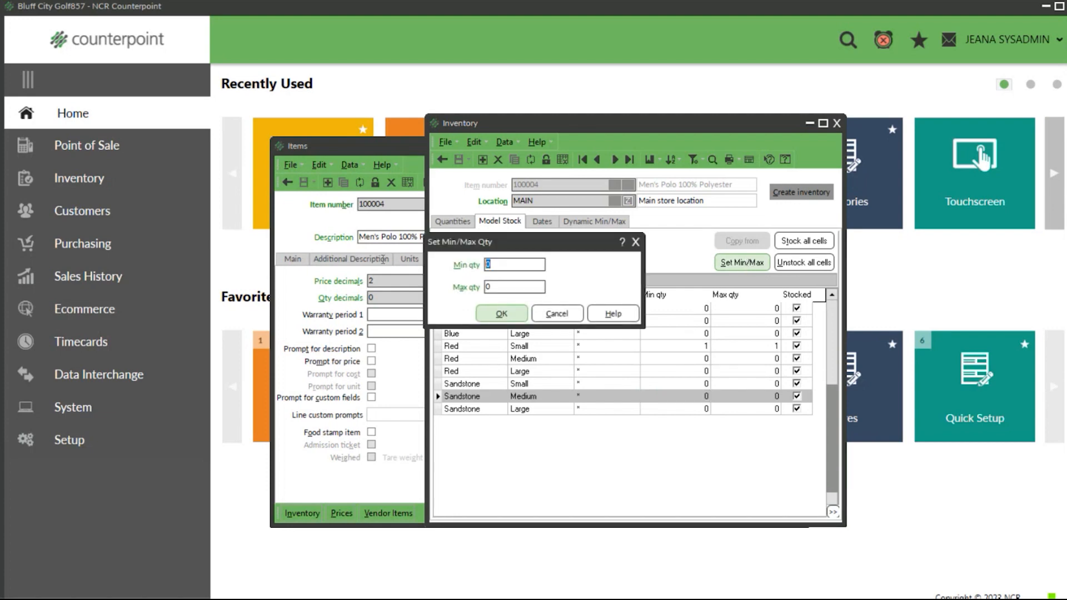
{"action": "type", "text": "5"}
{"action": "key", "text": "Tab"}
{"action": "type", "text": "10"}
{"action": "left_click", "coordinate": [501, 314]}
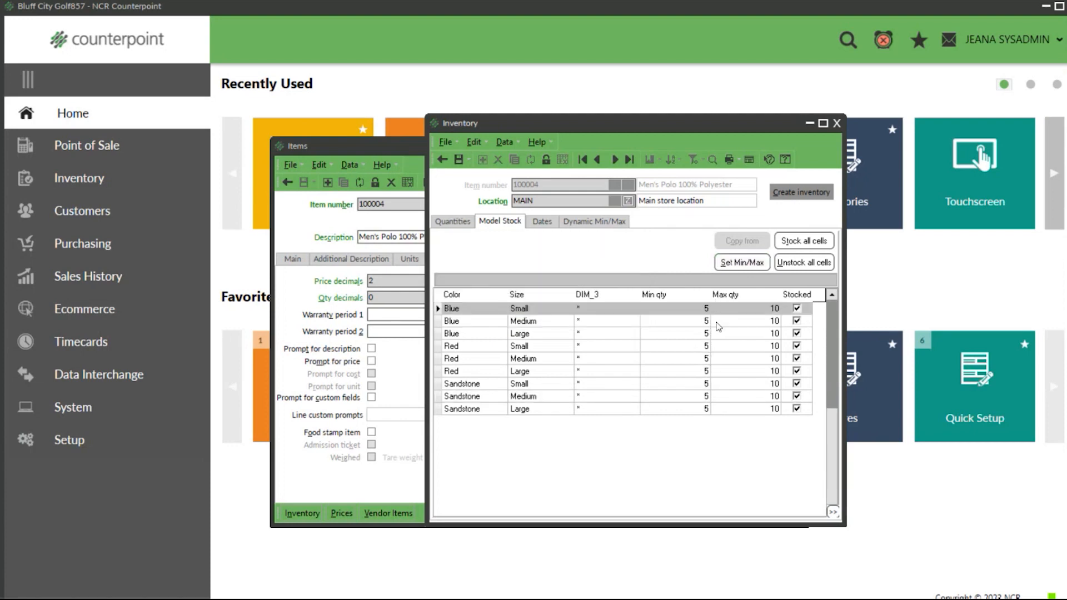
Step: Set the Blue Small cell's minimum quantity to 3 and maximum quantity to 5, and save the inventory record
{"action": "left_click", "coordinate": [705, 310]}
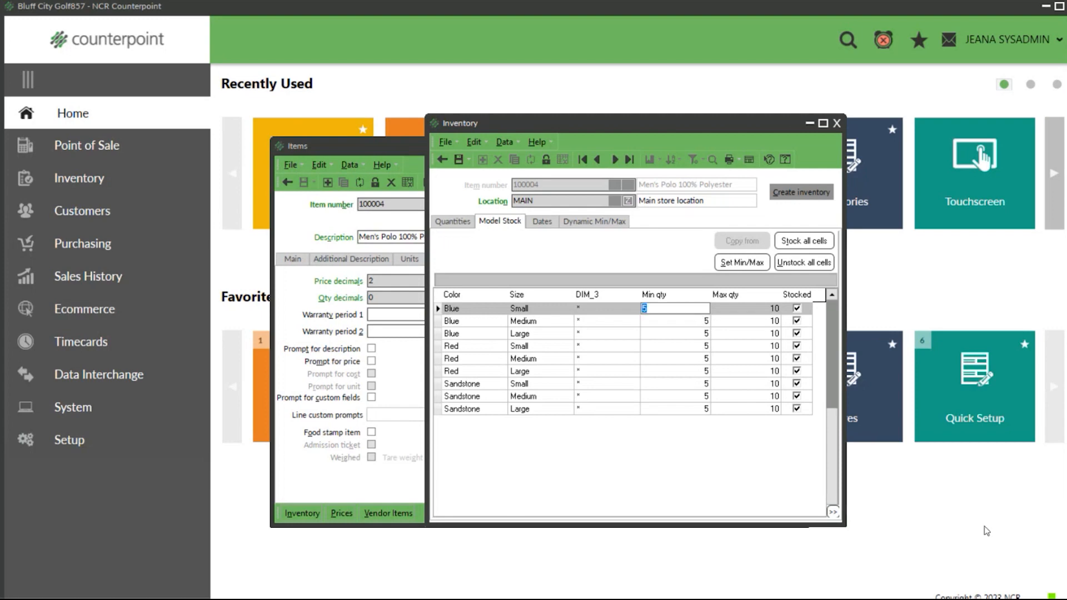
{"action": "type", "text": "3"}
{"action": "key", "text": "Tab"}
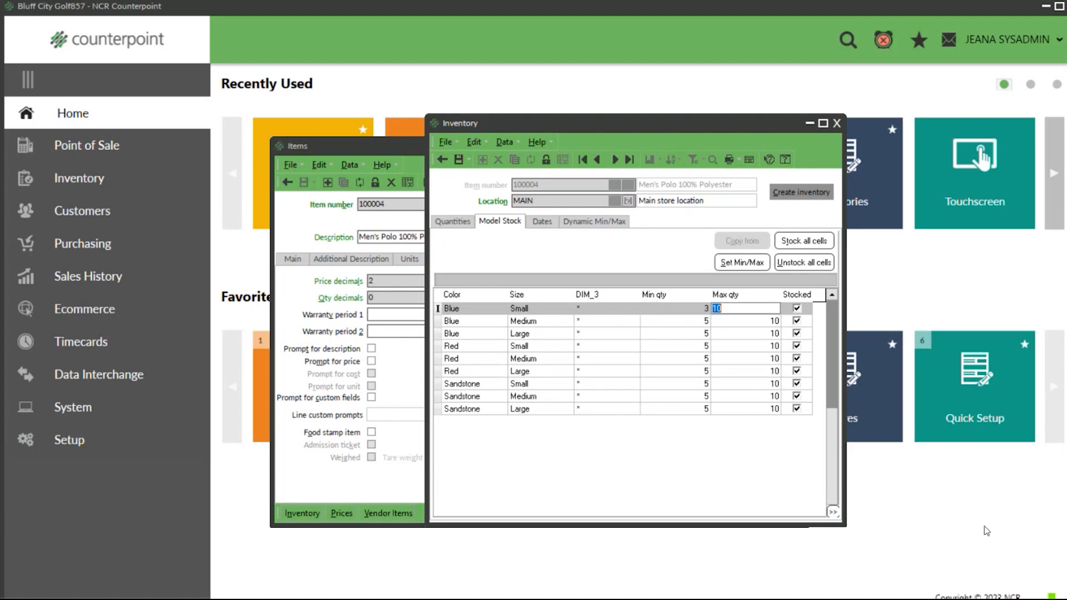
{"action": "type", "text": "5"}
{"action": "left_click", "coordinate": [456, 158]}
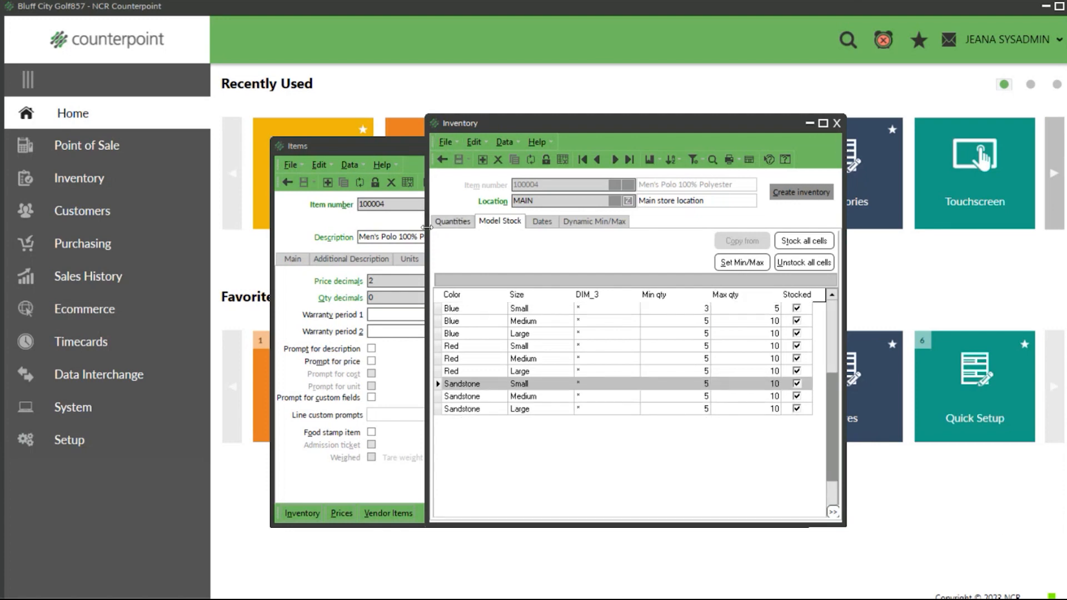
Step: Examine the polo's overall quantities and its average, standard and last costs at MAIN, comparing them with the item record's last cost
{"action": "left_click", "coordinate": [453, 221]}
{"action": "left_click_drag", "start_coordinate": [627, 131], "coordinate": [505, 132]}
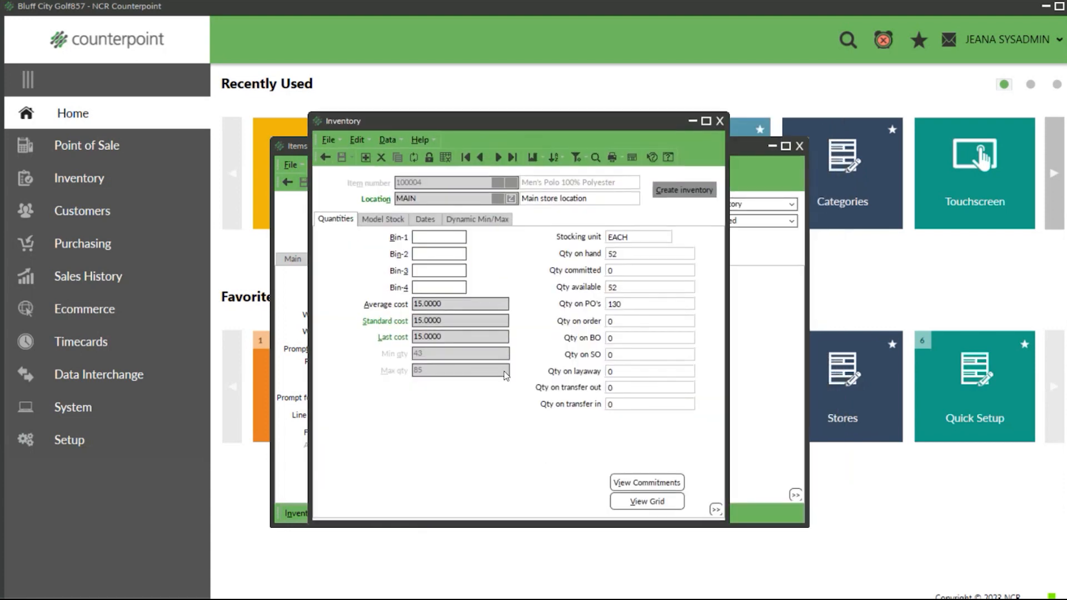
{"action": "left_click", "coordinate": [472, 305]}
{"action": "left_click", "coordinate": [470, 321]}
{"action": "left_click_drag", "start_coordinate": [420, 125], "coordinate": [574, 150]}
{"action": "left_click", "coordinate": [429, 330]}
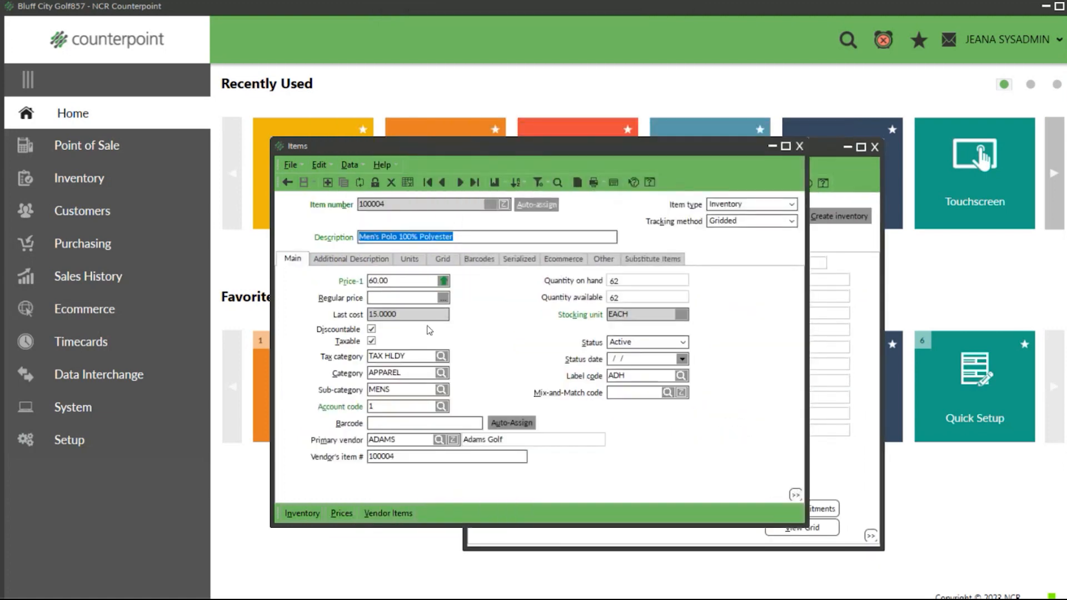
{"action": "left_click", "coordinate": [418, 312]}
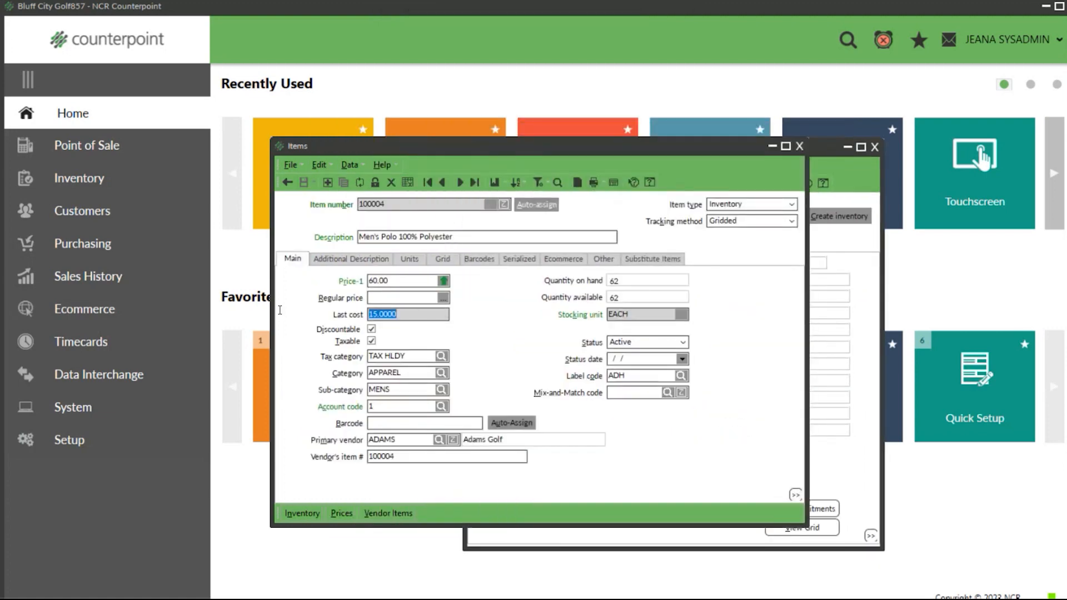
{"action": "left_click", "coordinate": [548, 535]}
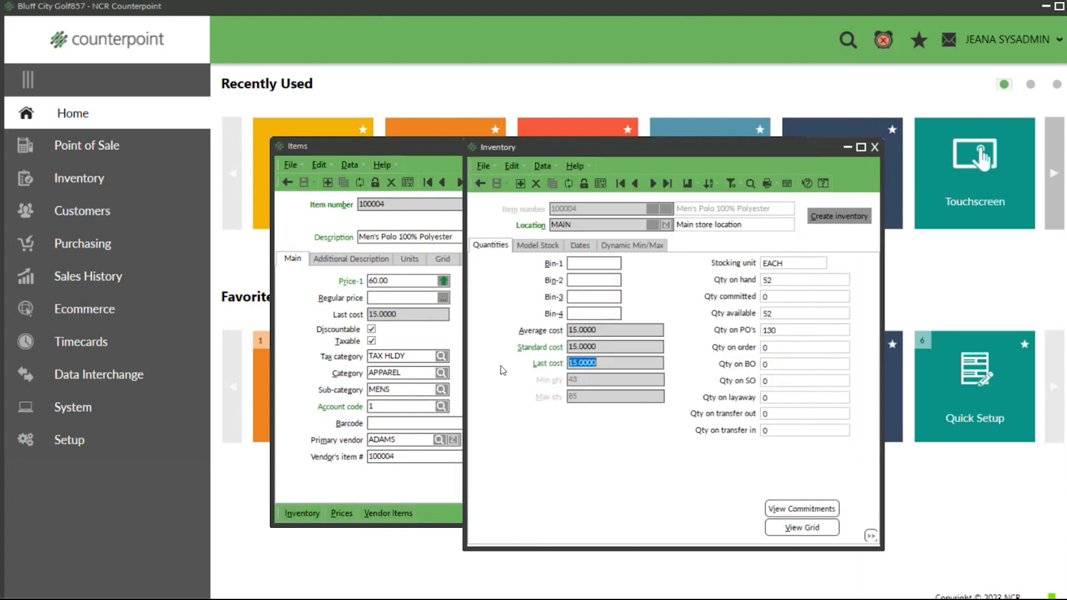
{"action": "left_click_drag", "start_coordinate": [606, 331], "coordinate": [521, 339]}
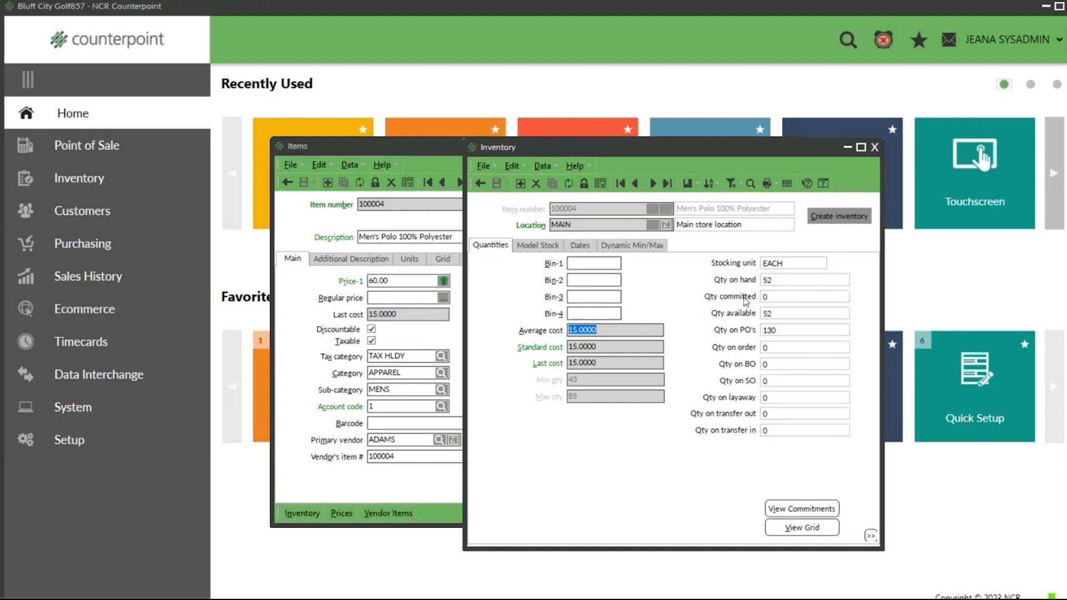
Step: View the polo's committed inventory report for MAIN, examine its purchase order quantities by vendor order, and close the report and inventory record
{"action": "left_click", "coordinate": [804, 510]}
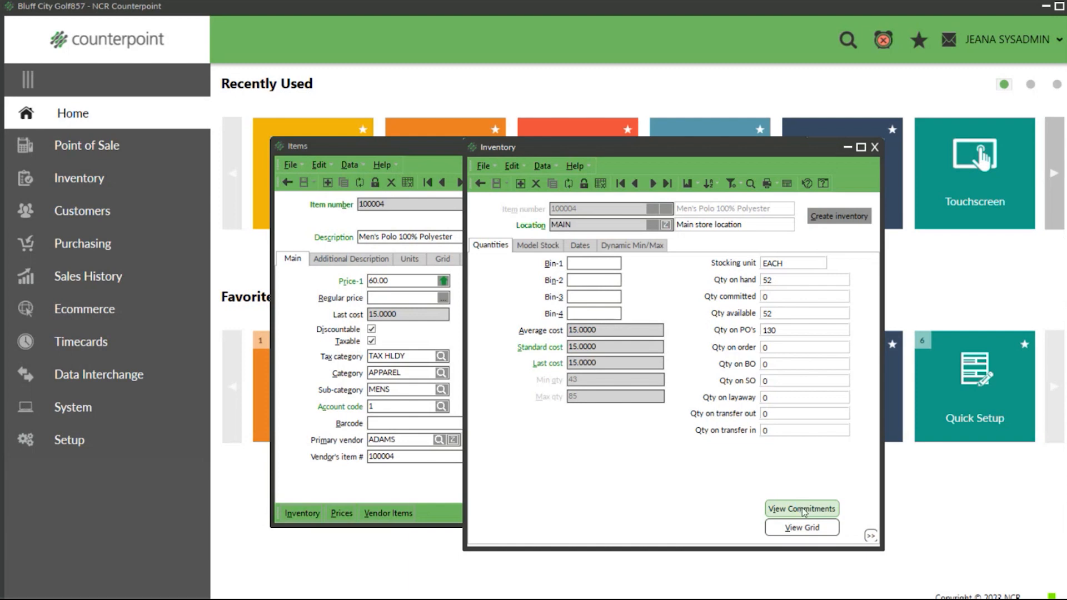
{"action": "left_click", "coordinate": [803, 509]}
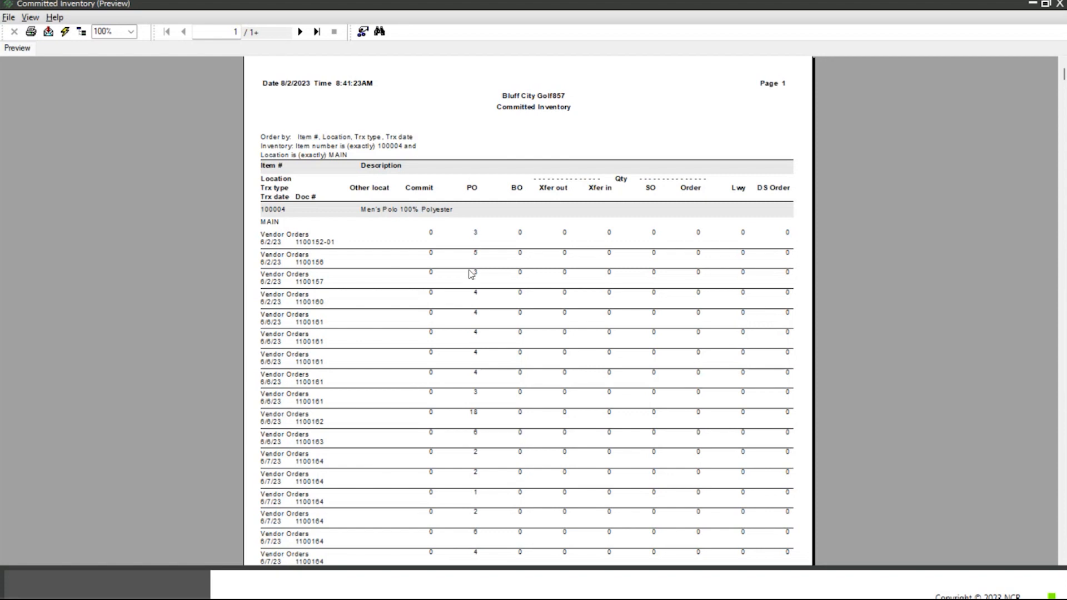
{"action": "left_click", "coordinate": [475, 433]}
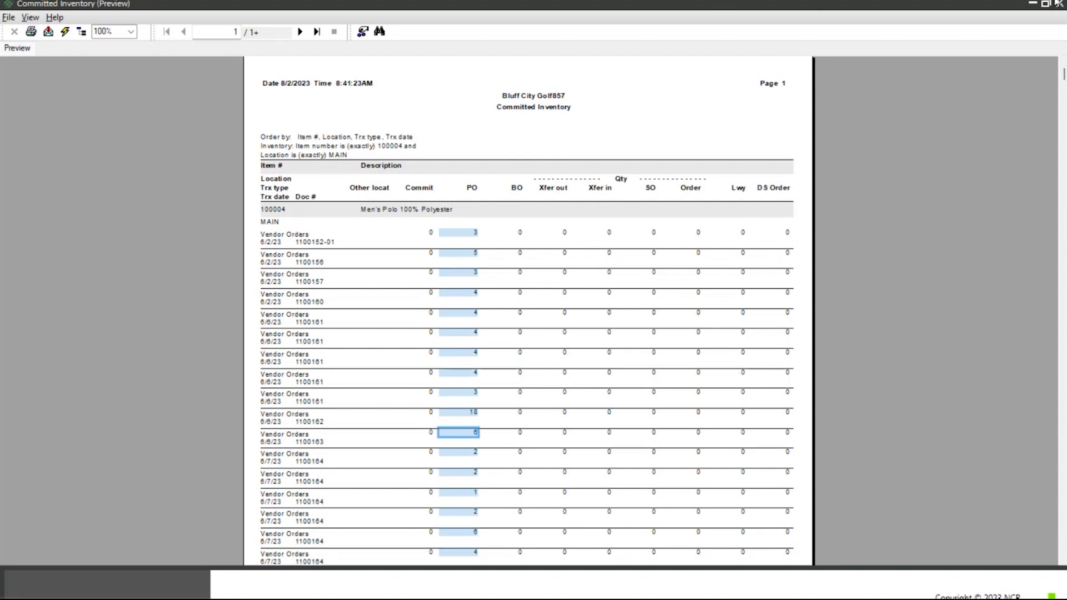
{"action": "left_click", "coordinate": [1059, 3]}
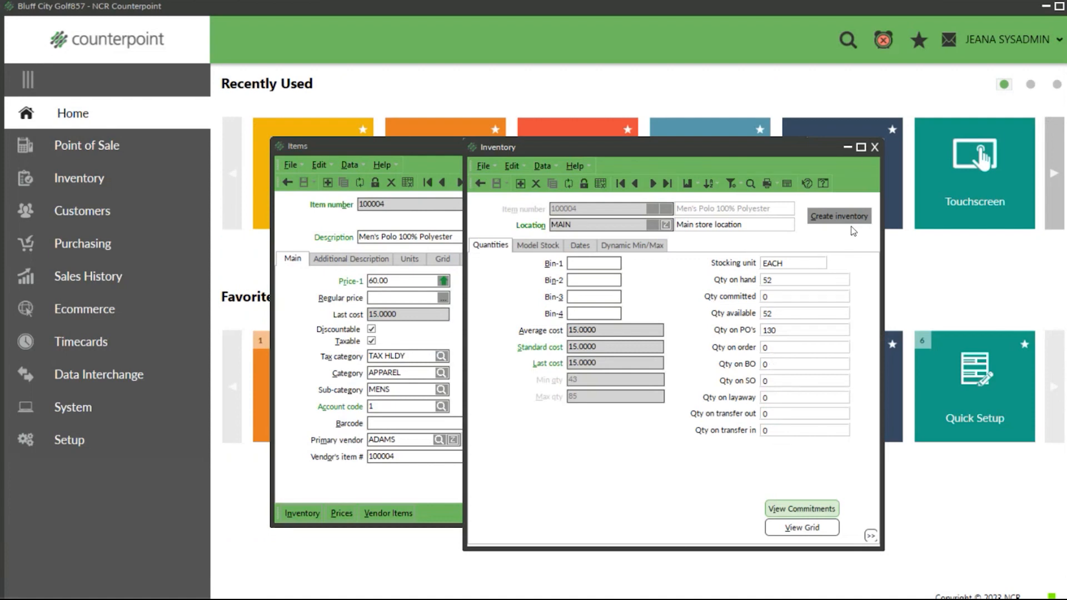
{"action": "left_click", "coordinate": [875, 148]}
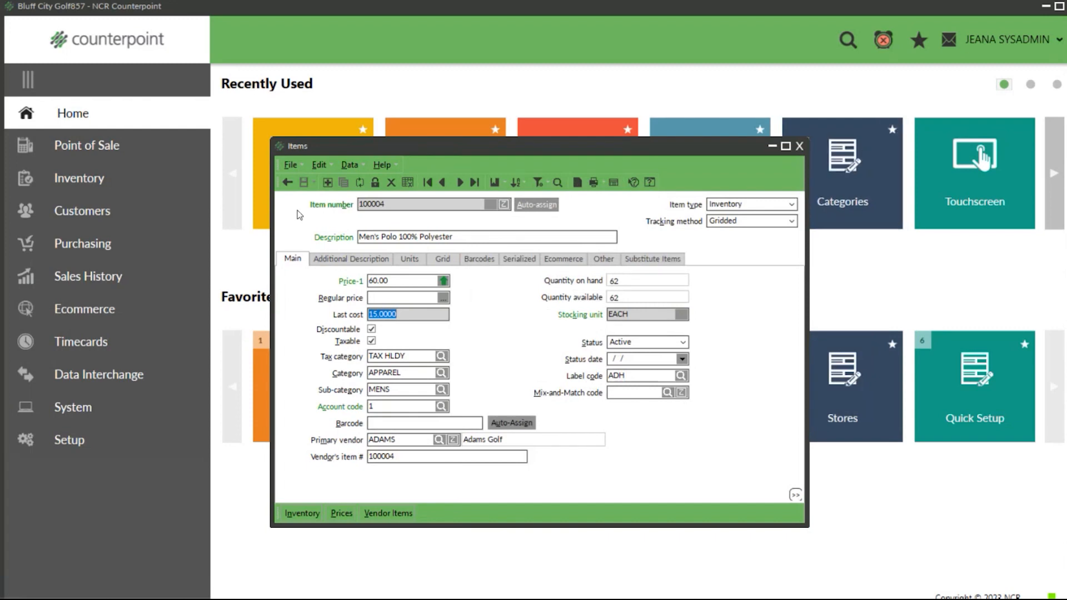
Step: Open the polo's vendor item record for Adams Golf, review its primary vendor information, and close it
{"action": "left_click", "coordinate": [398, 512]}
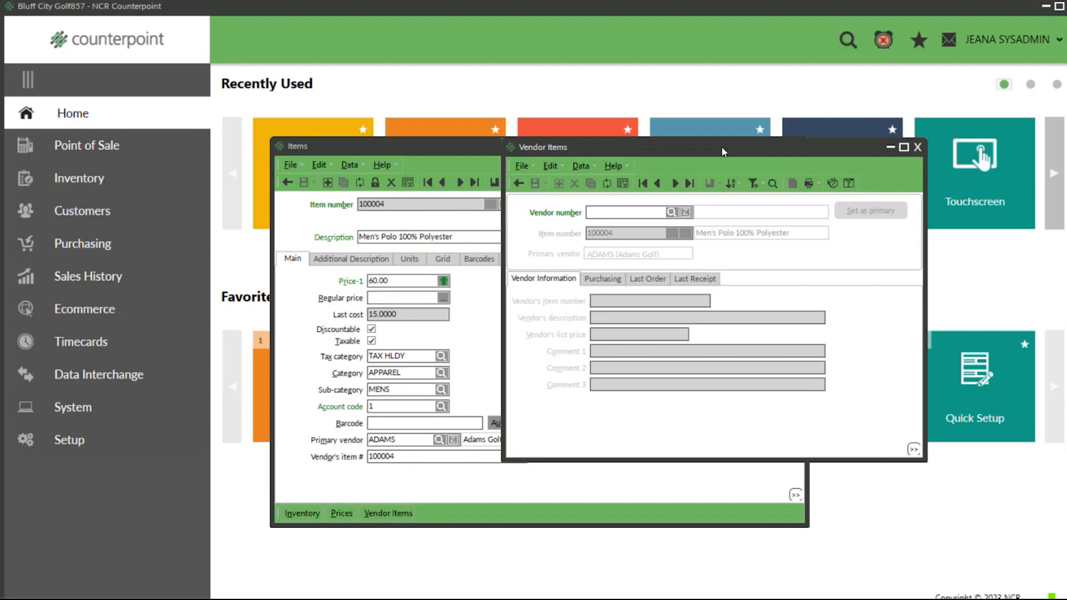
{"action": "left_click_drag", "start_coordinate": [721, 147], "coordinate": [709, 192]}
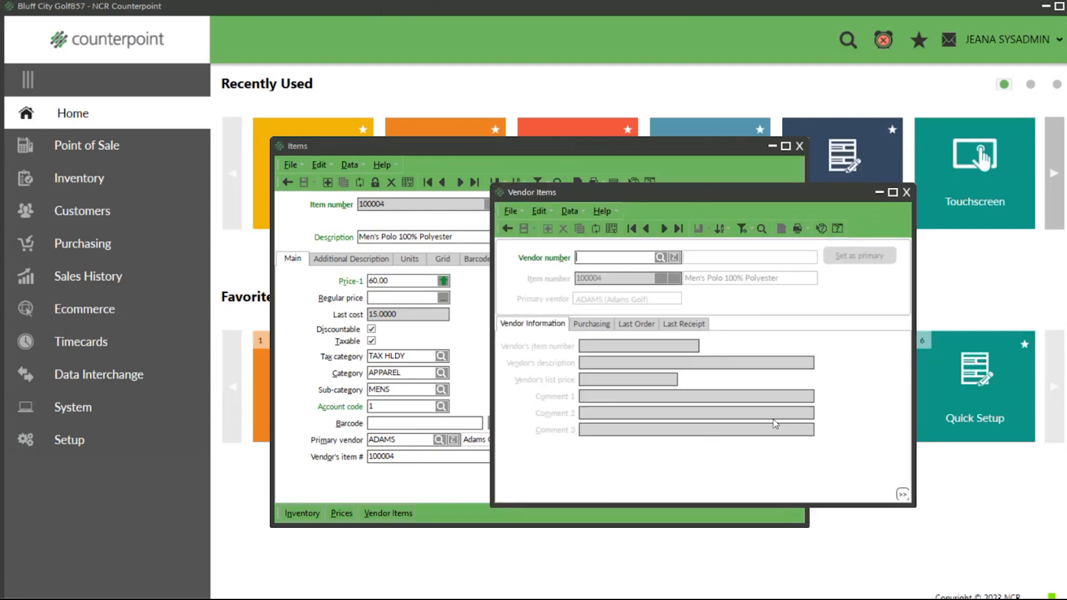
{"action": "left_click", "coordinate": [664, 228]}
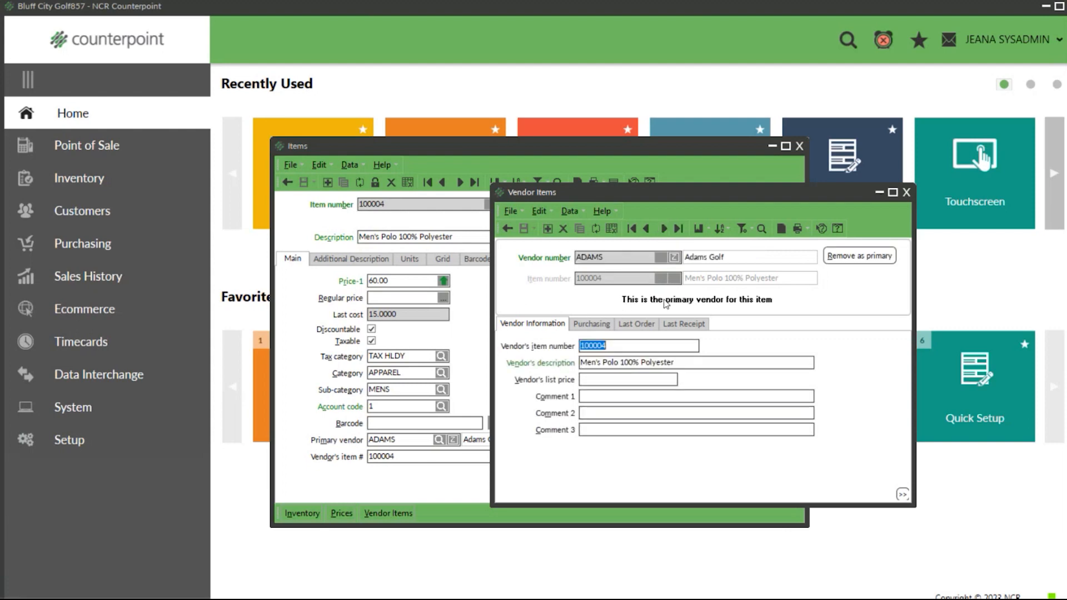
{"action": "left_click", "coordinate": [907, 191]}
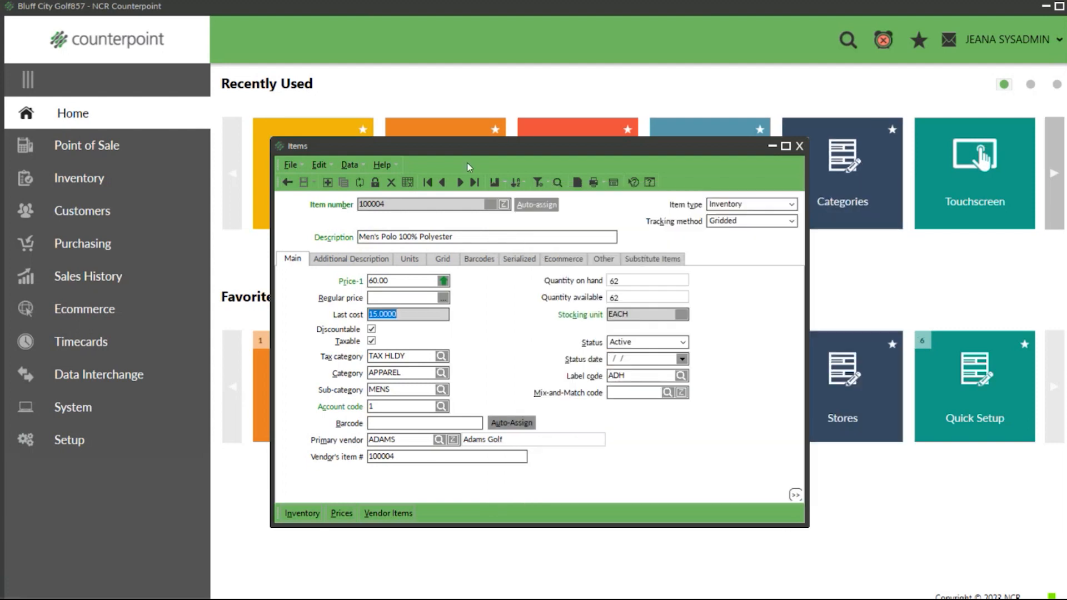
Step: Go to the first item, Mini Back Pack, and display its vendor item record for Coach
{"action": "left_click", "coordinate": [427, 183]}
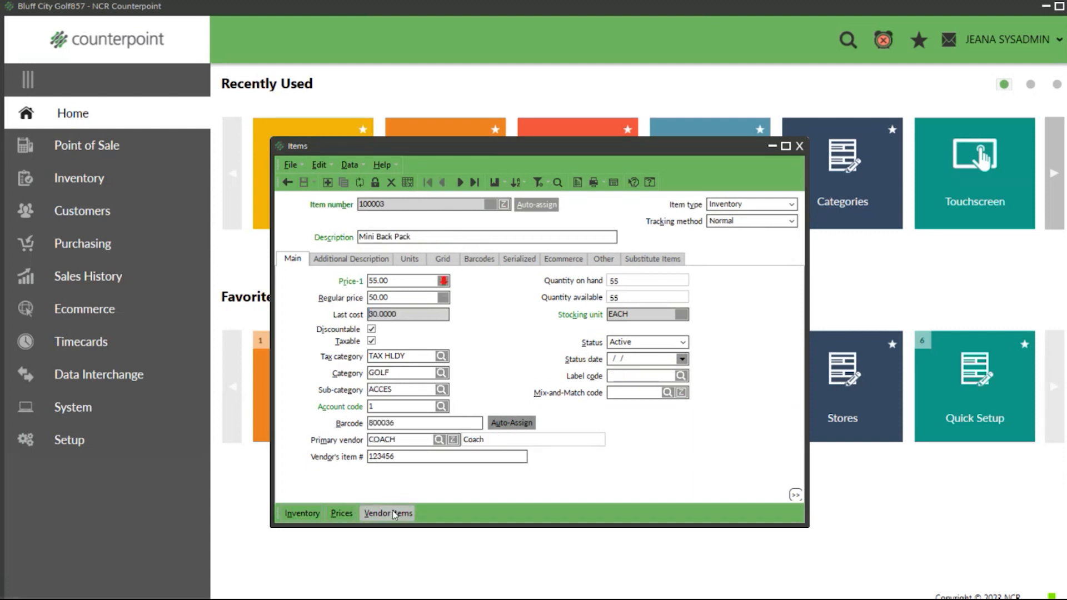
{"action": "left_click", "coordinate": [393, 513]}
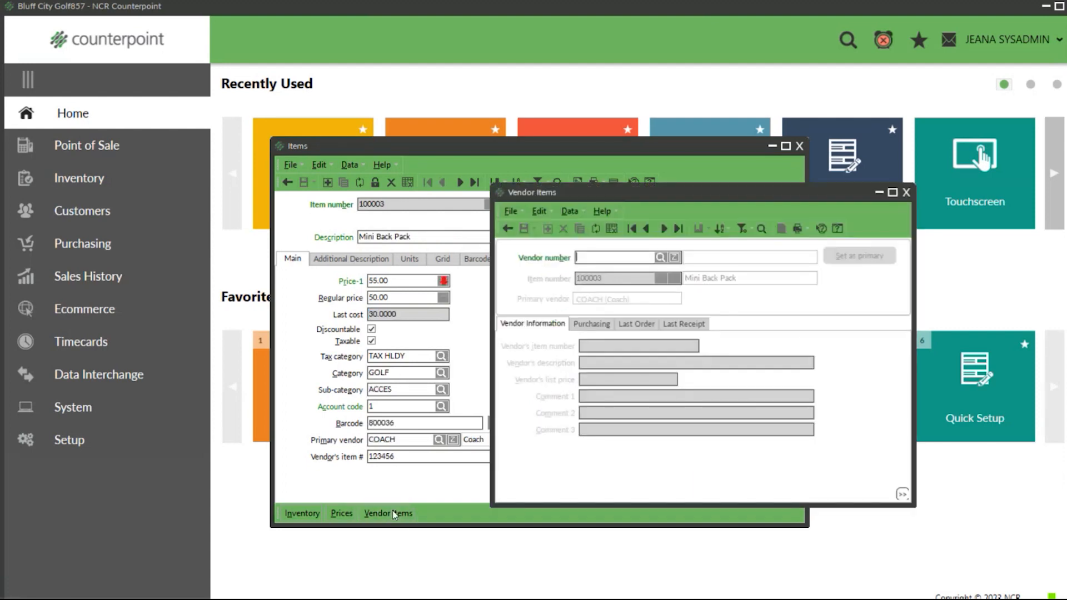
{"action": "left_click", "coordinate": [663, 229]}
{"action": "left_click", "coordinate": [618, 257]}
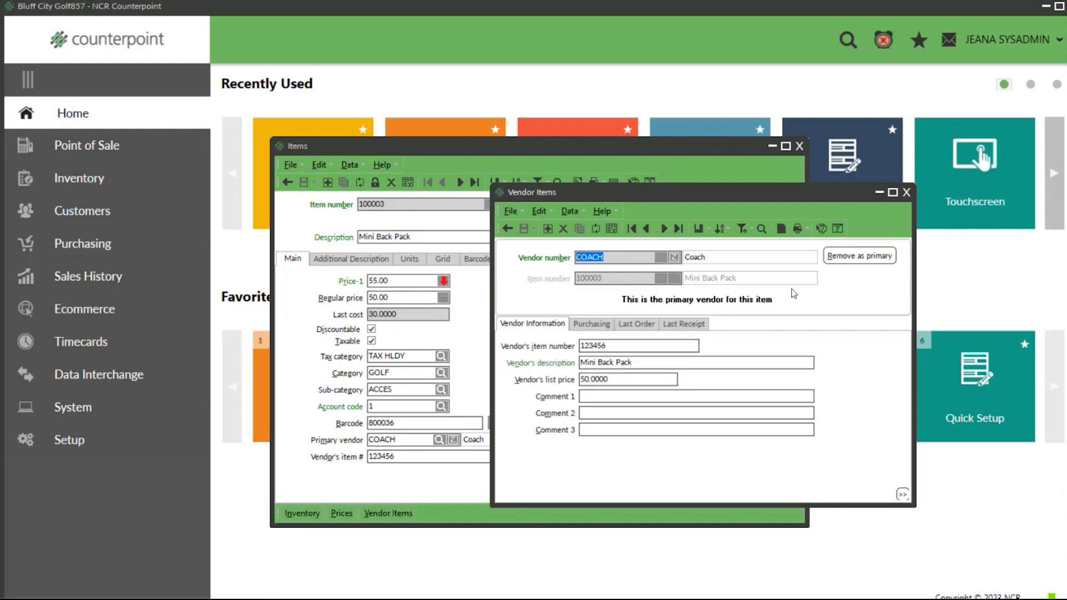
Step: Compare the Coach vendor item's item number, description and list price with the matching fields on the Mini Back Pack item record
{"action": "left_click", "coordinate": [633, 350]}
{"action": "left_click", "coordinate": [420, 454]}
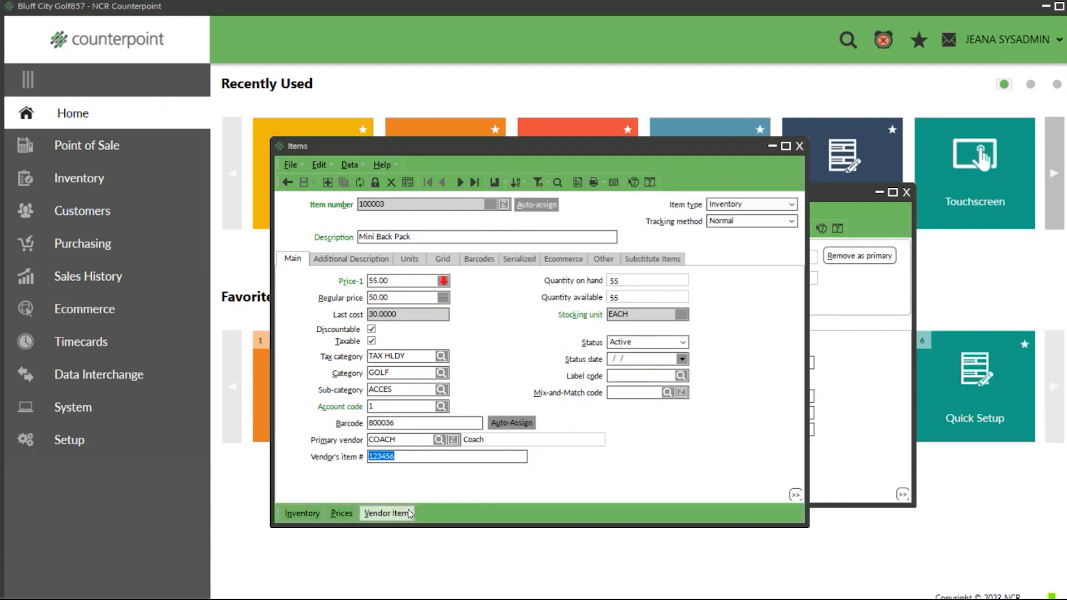
{"action": "left_click", "coordinate": [862, 288]}
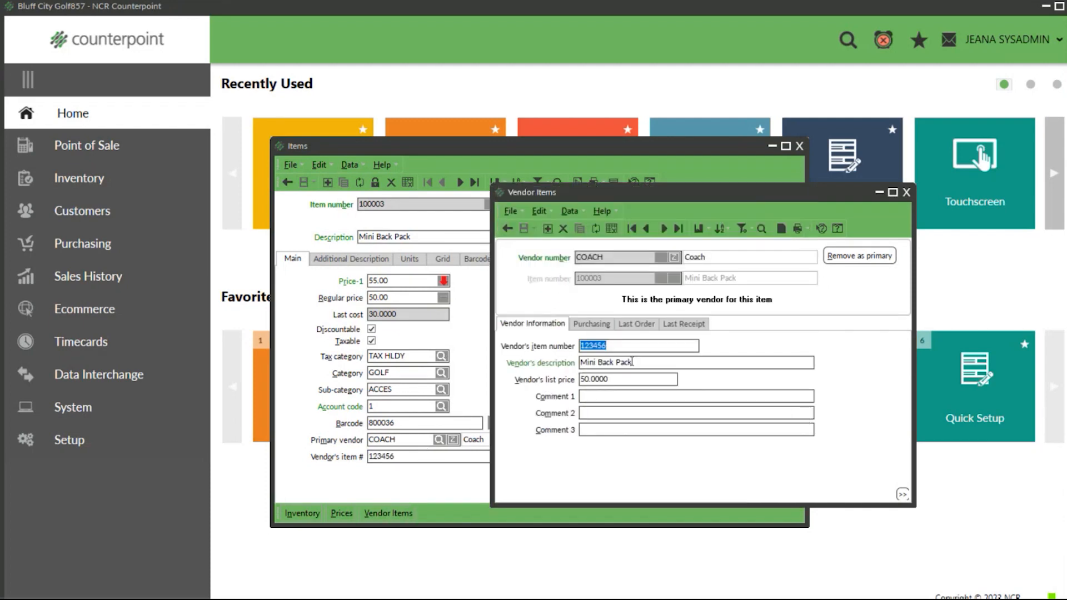
{"action": "key", "text": "Tab"}
{"action": "left_click", "coordinate": [448, 234]}
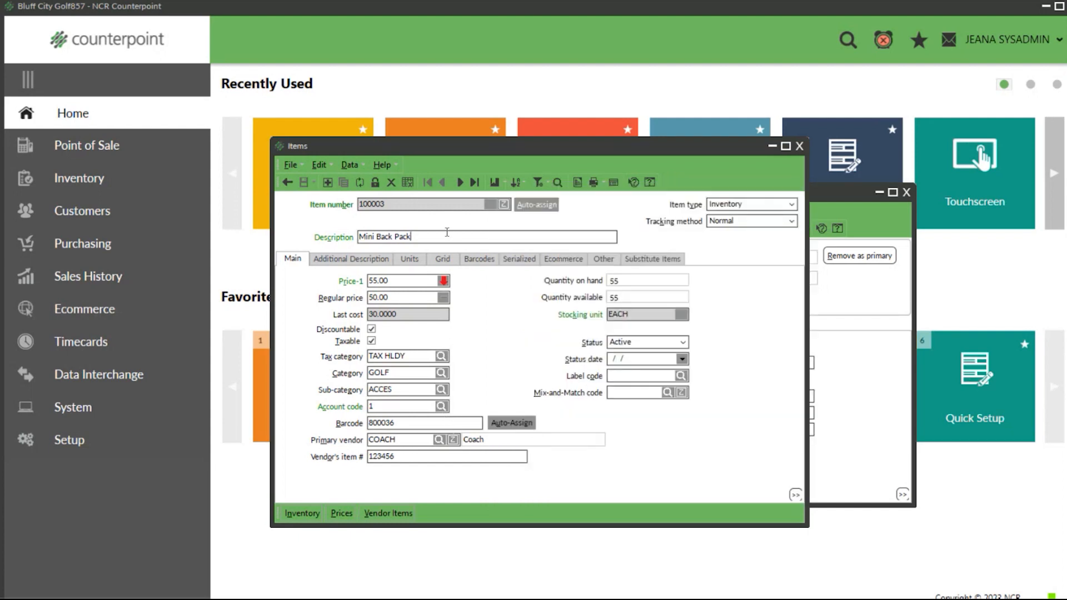
{"action": "left_click", "coordinate": [388, 513]}
{"action": "key", "text": "Tab"}
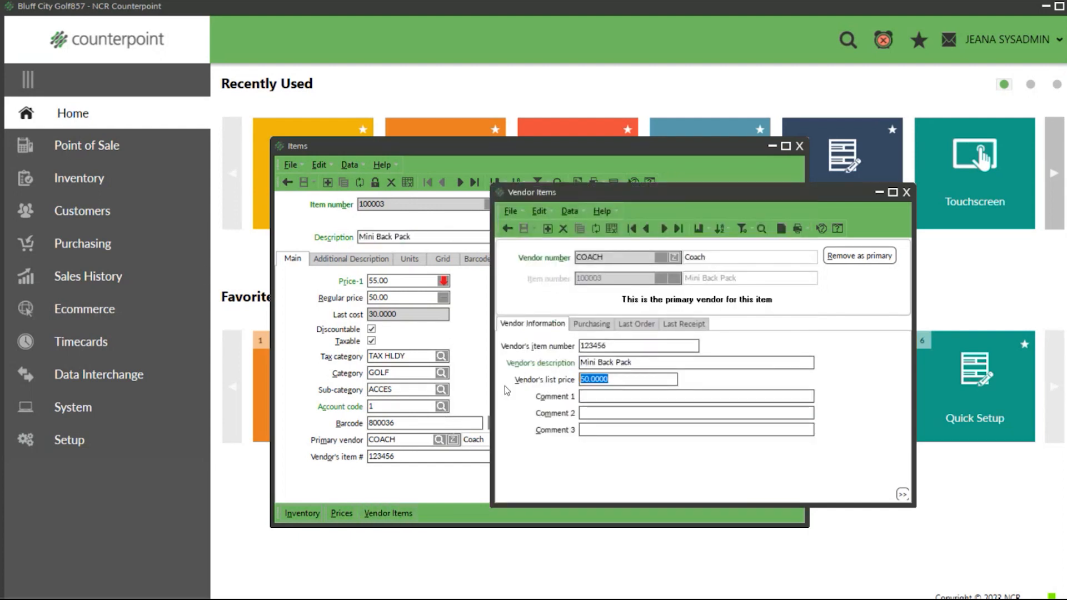
{"action": "left_click", "coordinate": [389, 280]}
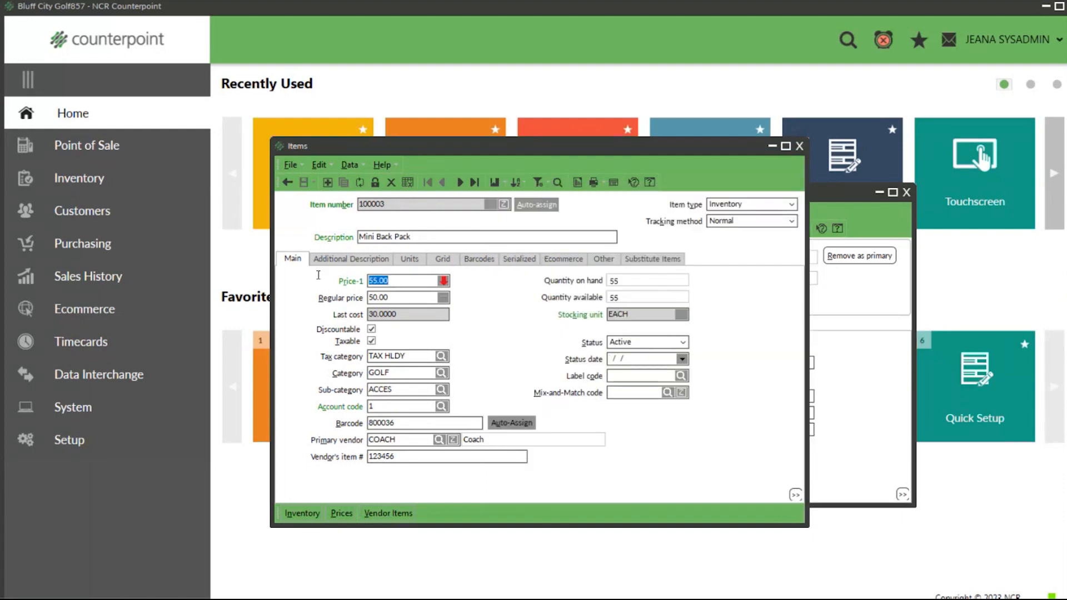
{"action": "left_click", "coordinate": [392, 510]}
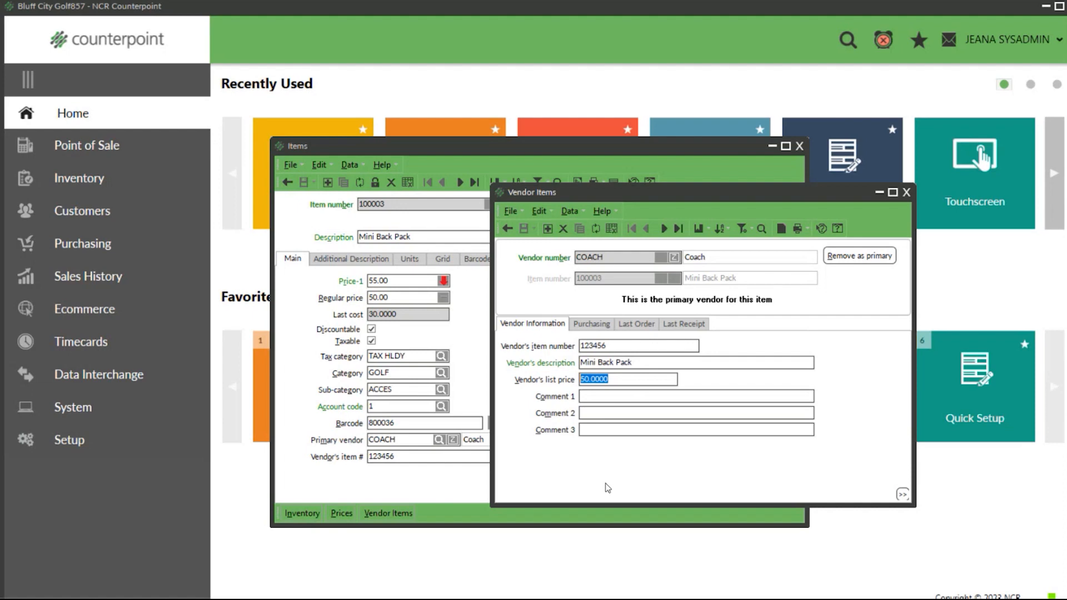
Step: Enter a first comment on the Coach vendor item saying to only order from a named contact
{"action": "left_click", "coordinate": [617, 397]}
{"action": "type", "text": "only ord"}
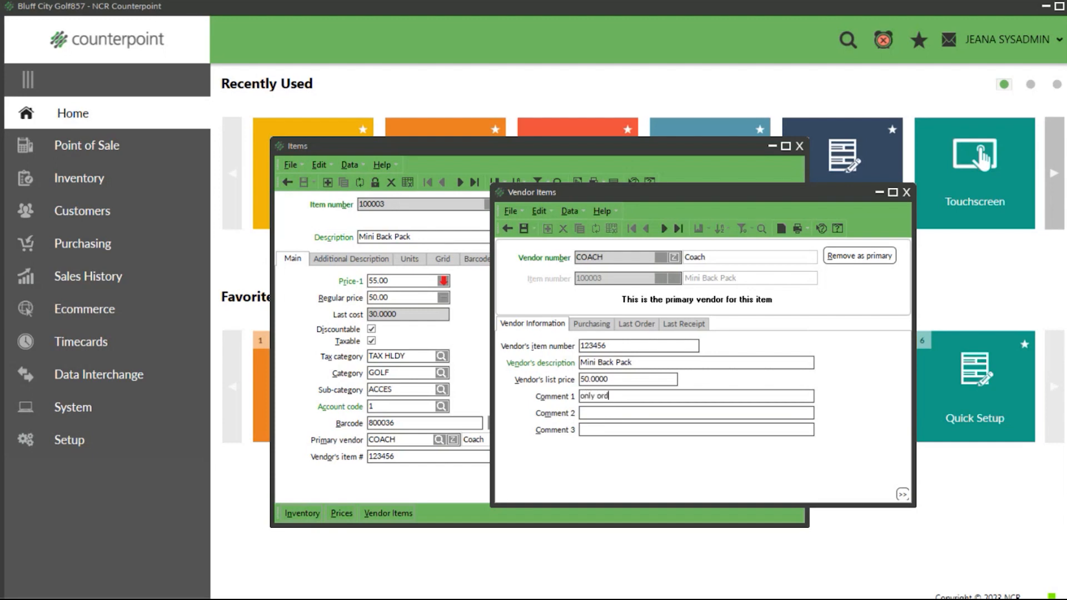
{"action": "type", "text": "er from Jeana"}
{"action": "type", "text": "'"}
Step: Set the Coach vendor item's purchasing unit to 6Pack
{"action": "left_click", "coordinate": [599, 324]}
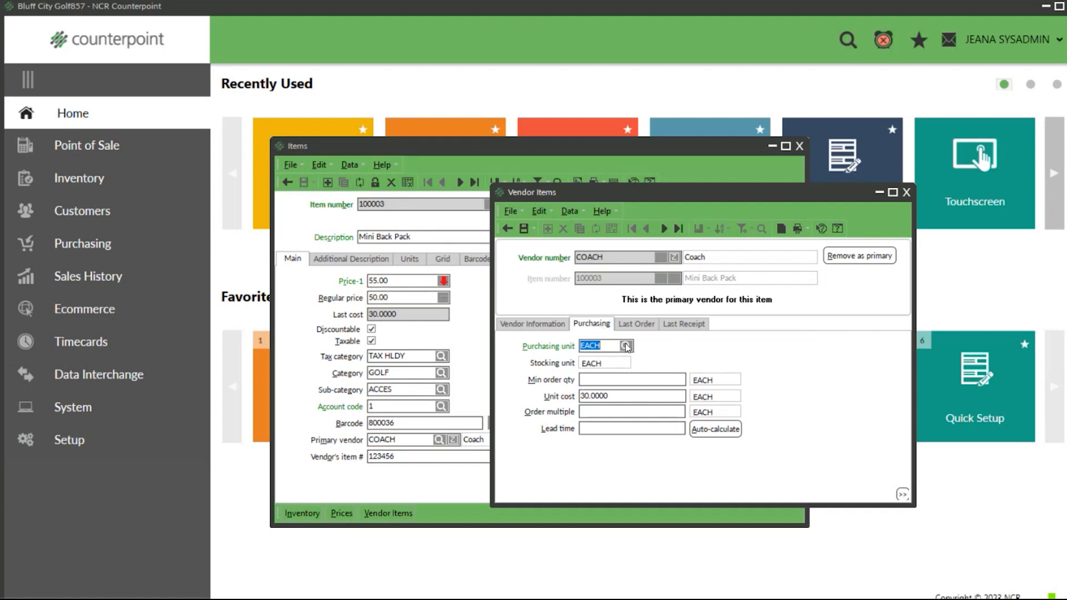
{"action": "key", "text": "F2"}
{"action": "type", "text": "6 pack"}
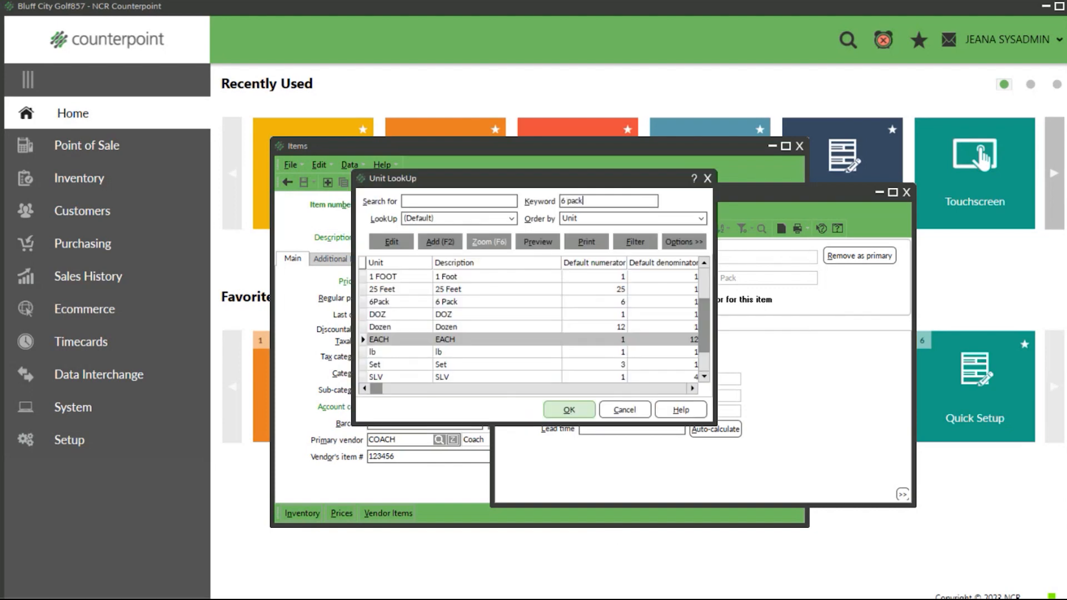
{"action": "left_click", "coordinate": [591, 412]}
{"action": "key", "text": "Tab"}
{"action": "key", "text": "Tab"}
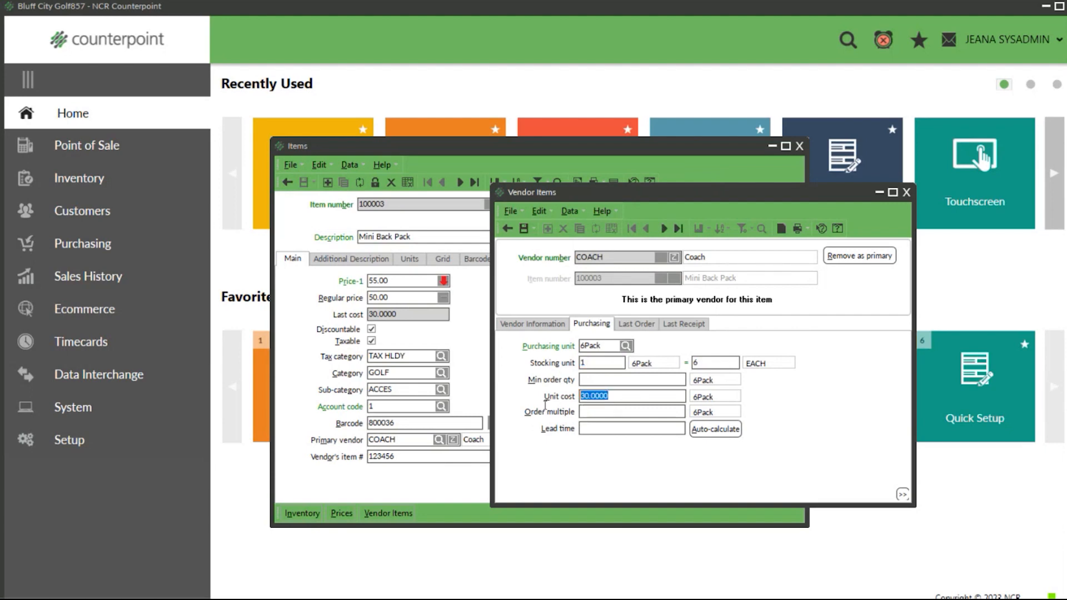
Step: Set the unit cost per 6Pack to 60.00 and save the vendor item
{"action": "mouse_move", "coordinate": [292, 599]}
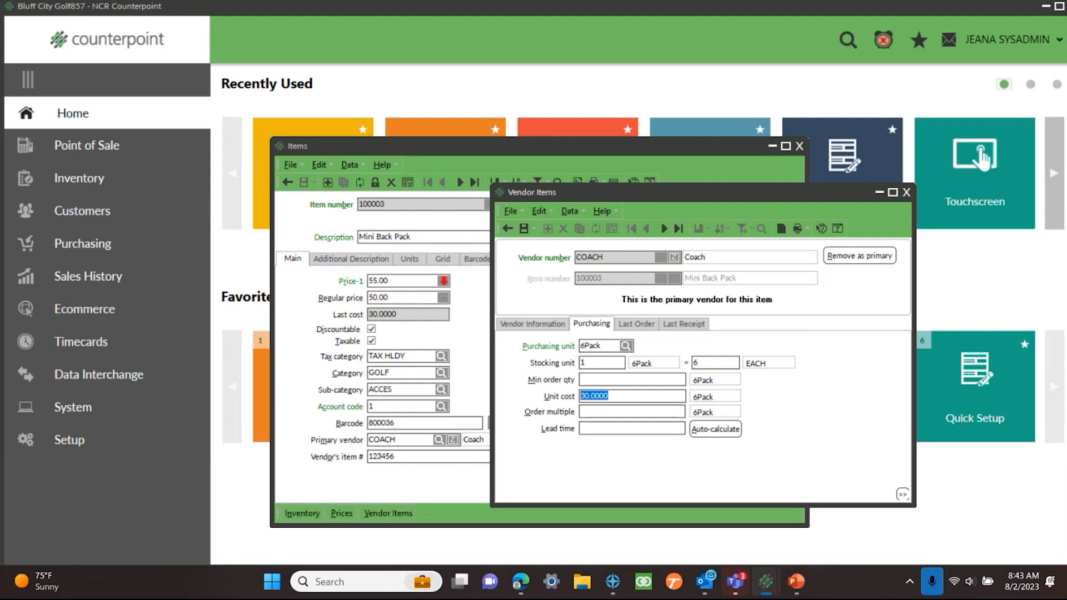
{"action": "type", "text": "60"}
{"action": "type", "text": "."}
{"action": "key", "text": "BackSpace"}
{"action": "type", "text": "00"}
{"action": "key", "text": "BackSpace"}
{"action": "key", "text": "BackSpace"}
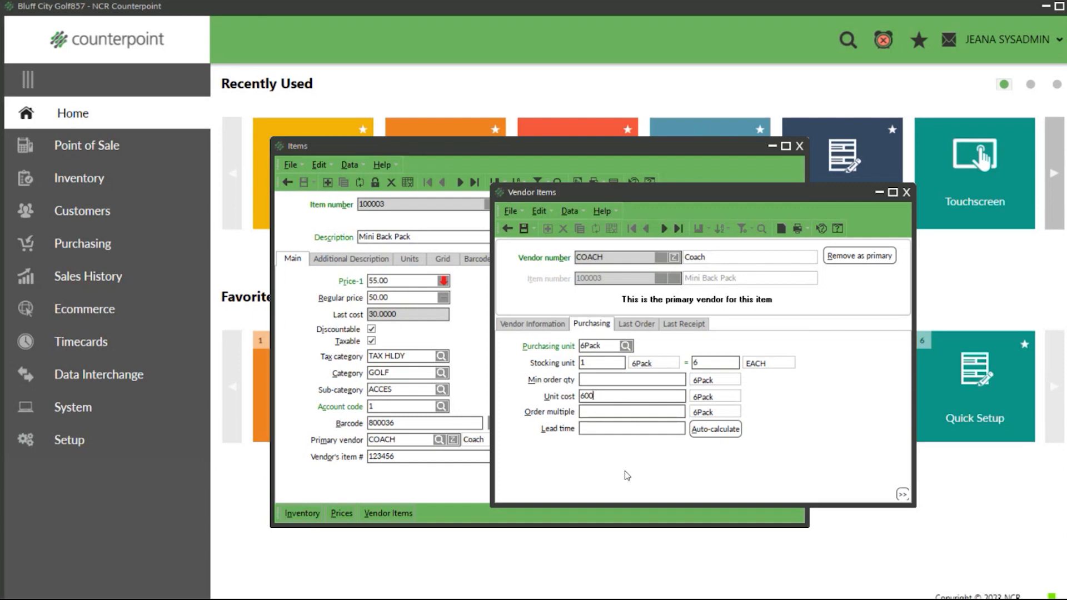
{"action": "type", "text": ".00"}
{"action": "left_click", "coordinate": [523, 228]}
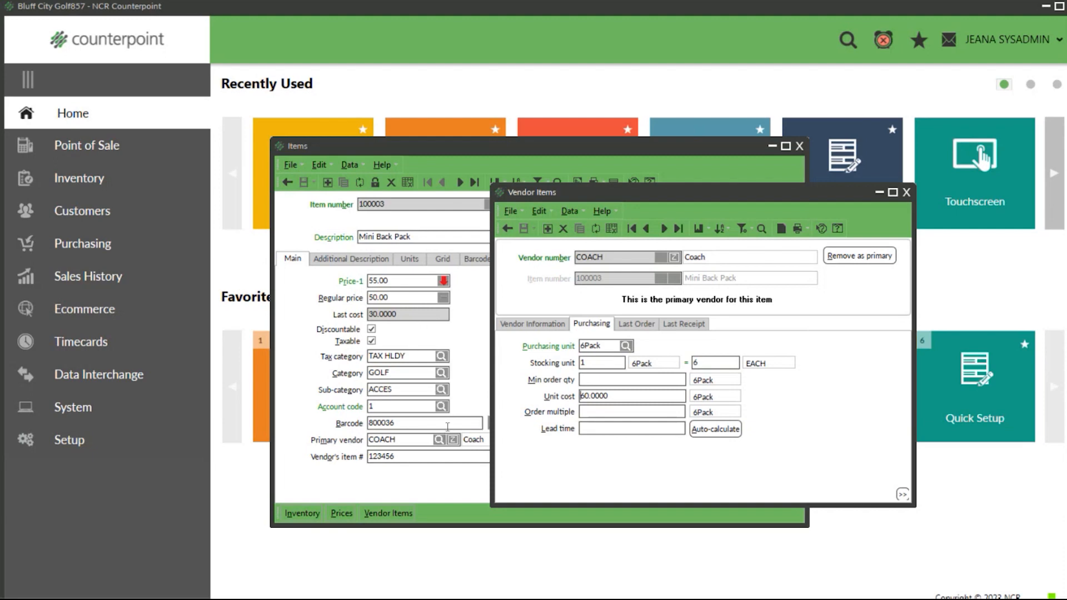
Step: Compare the Mini Back Pack's last cost on the item record with the vendor item's unit cost
{"action": "left_click", "coordinate": [417, 319]}
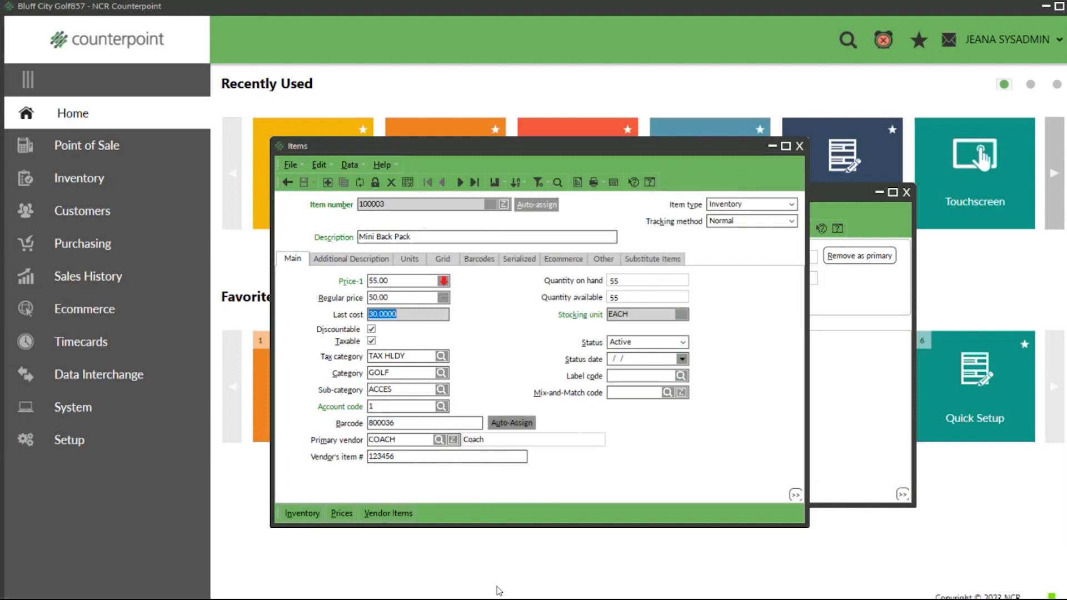
{"action": "left_click", "coordinate": [853, 364]}
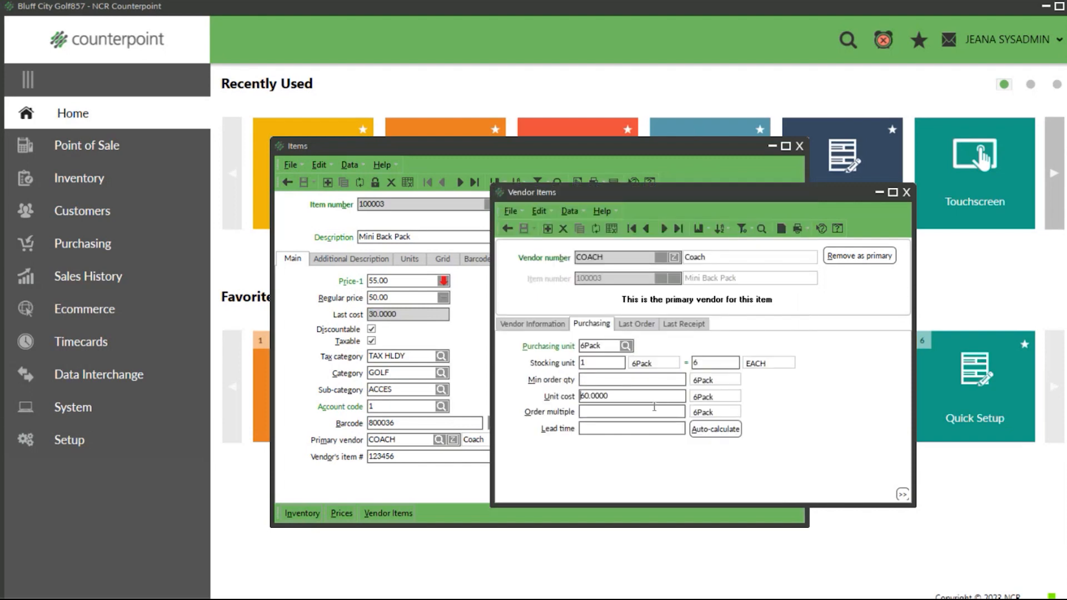
{"action": "double_click", "coordinate": [651, 393]}
Step: Try EACH as the purchasing unit with a unit cost of 35.00, clear that cost, and check the item's last cost
{"action": "left_click", "coordinate": [625, 345]}
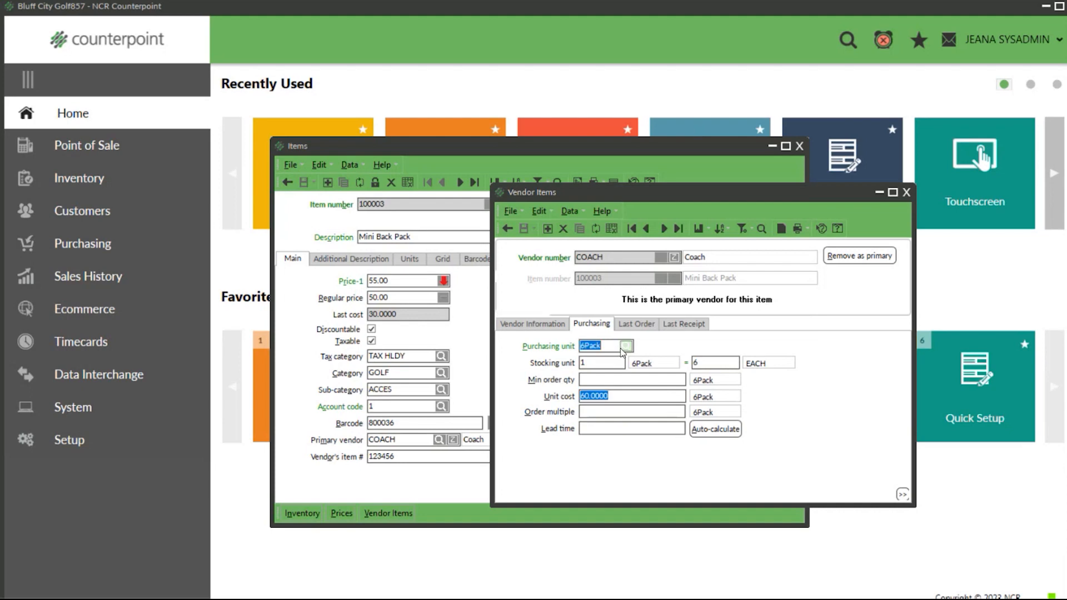
{"action": "type", "text": "each"}
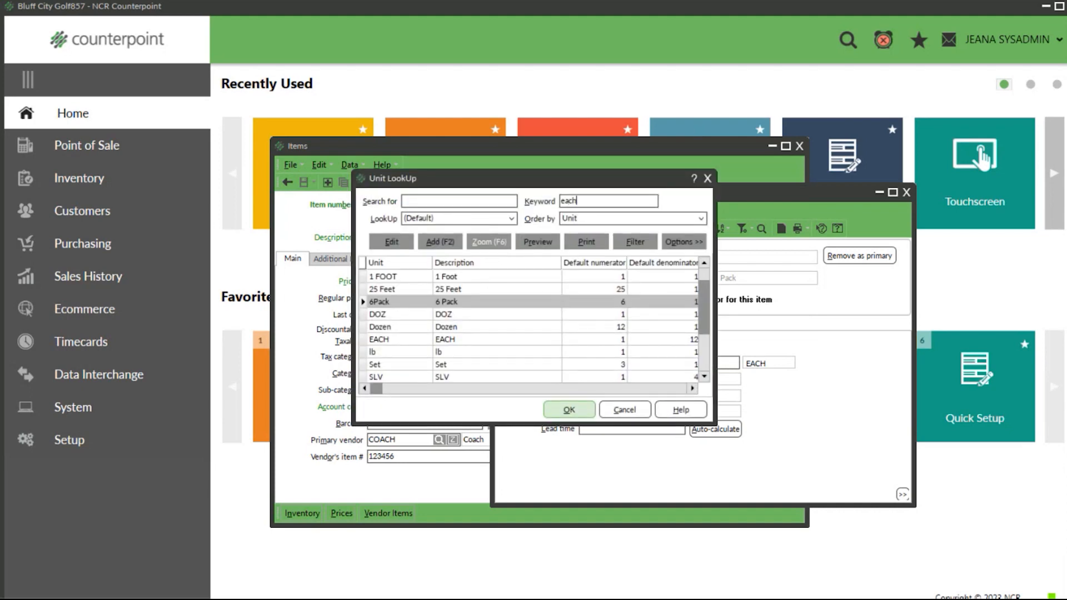
{"action": "left_click", "coordinate": [569, 410]}
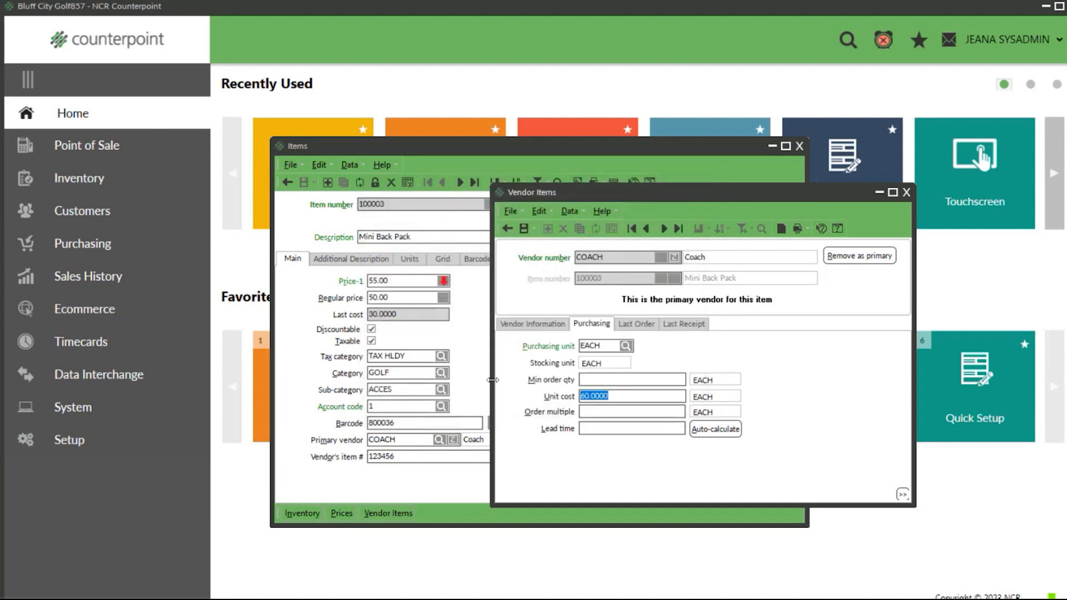
{"action": "type", "text": "35.00"}
{"action": "key", "text": "Tab"}
{"action": "key", "text": "shift+Tab"}
{"action": "key", "text": "Delete"}
{"action": "left_click", "coordinate": [431, 330]}
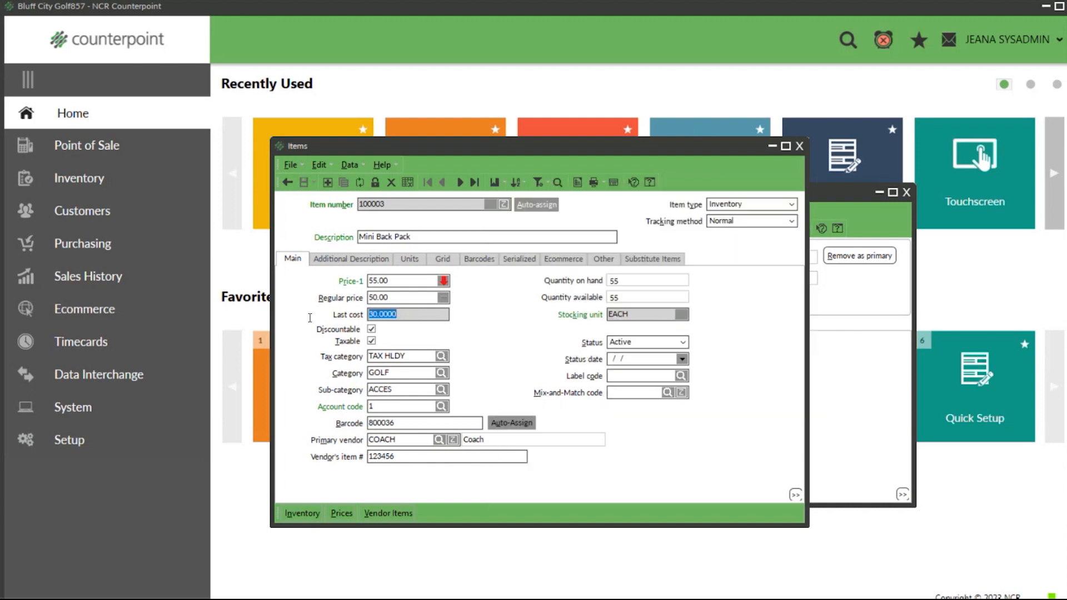
{"action": "left_click", "coordinate": [824, 350]}
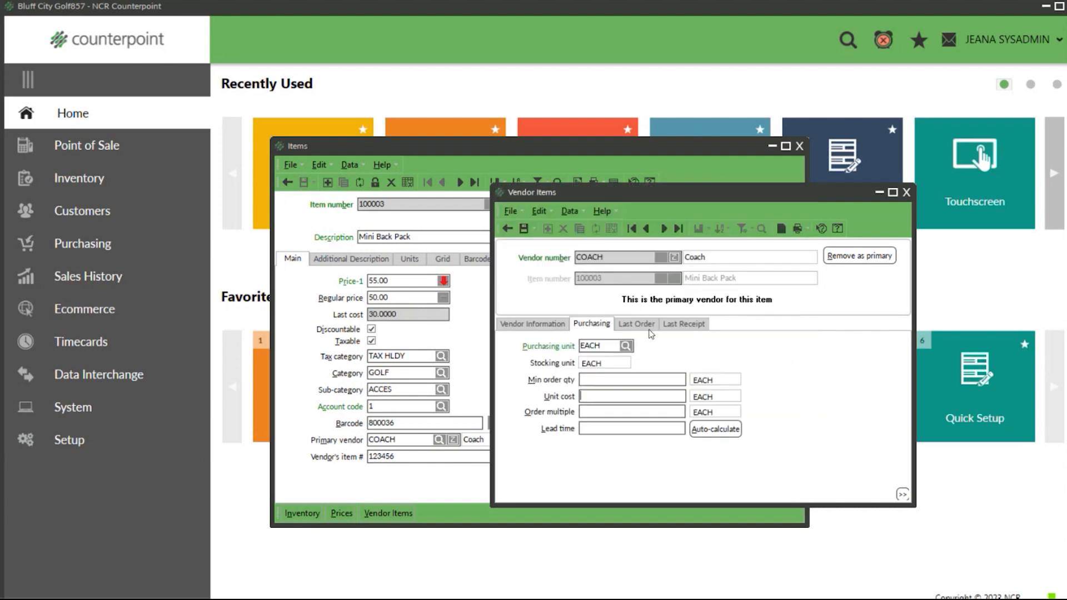
Step: Set the purchasing unit back to 6Pack and enter a unit cost of 60.00
{"action": "left_click", "coordinate": [625, 346]}
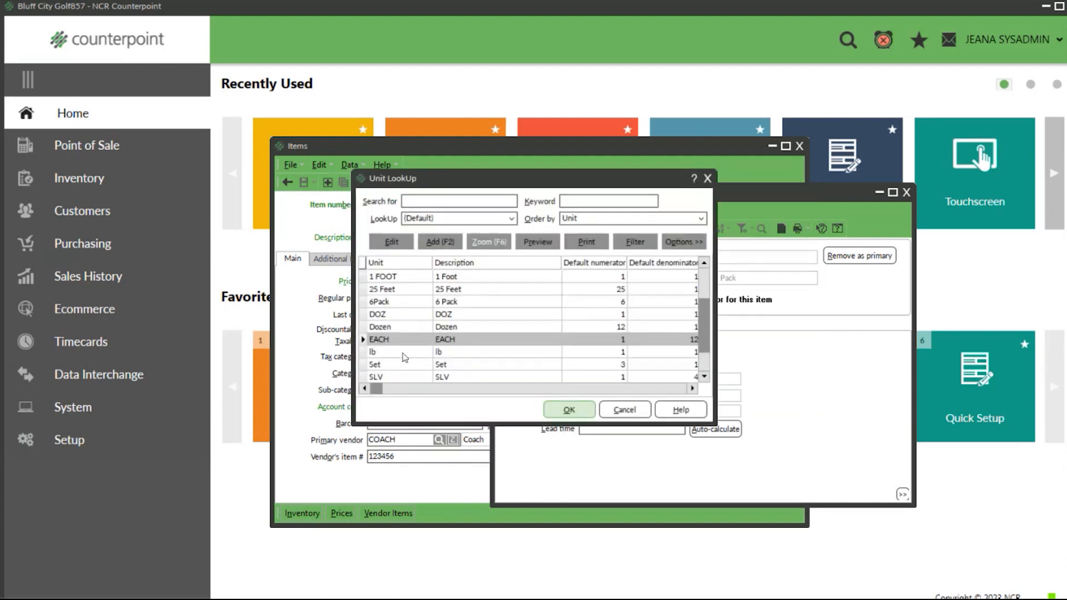
{"action": "left_click", "coordinate": [457, 304]}
{"action": "left_click", "coordinate": [553, 412]}
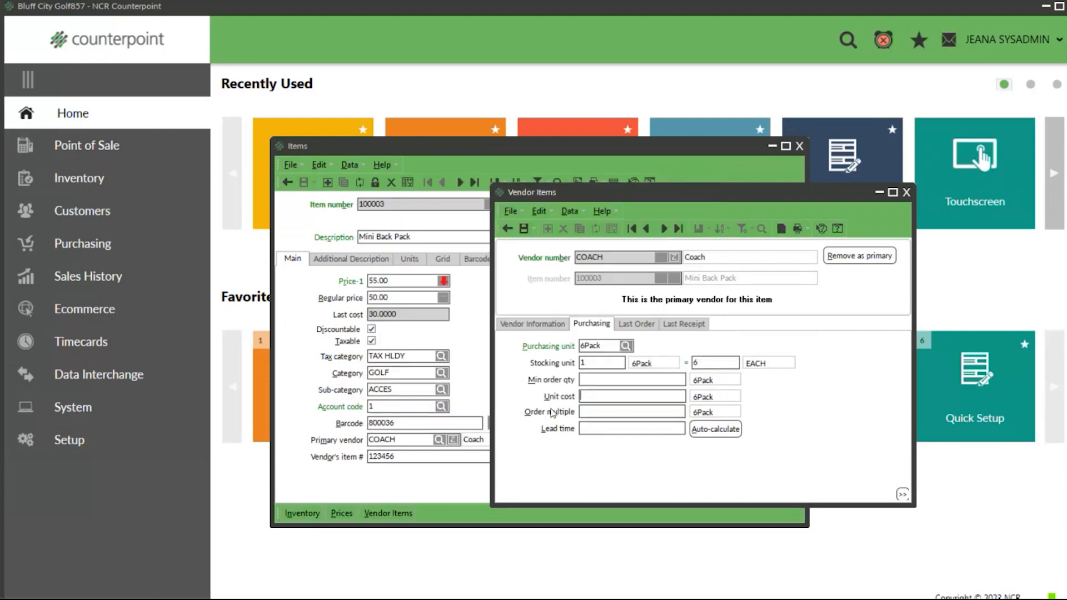
{"action": "type", "text": "60.00"}
Step: Try a minimum order quantity of 4 for the 6Pack purchasing unit
{"action": "left_click", "coordinate": [583, 380]}
{"action": "type", "text": "4"}
{"action": "key", "text": "BackSpace"}
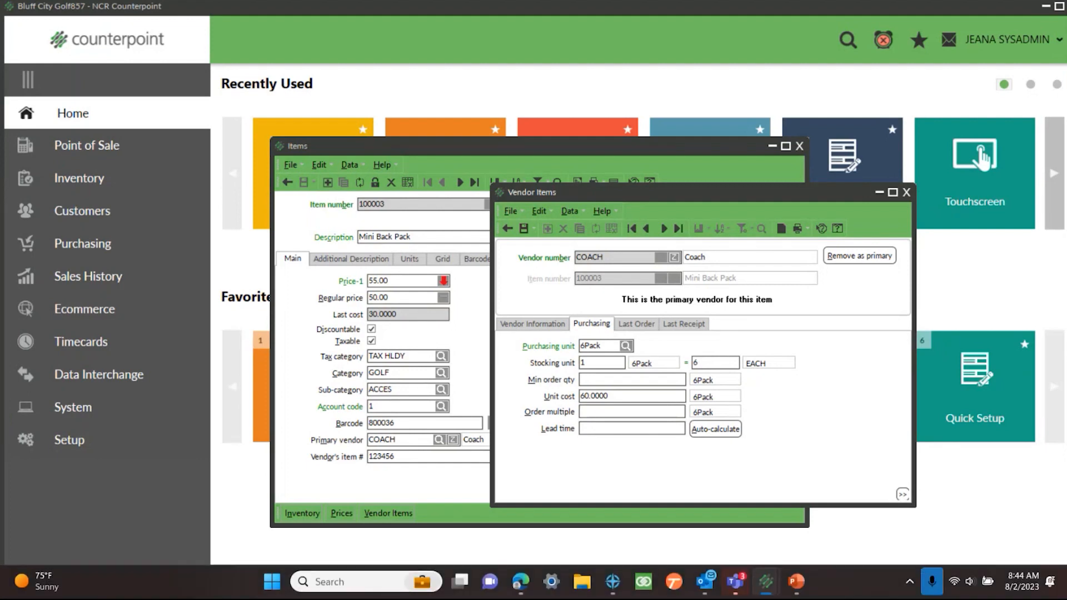
Step: Try an order multiple of 2 for the 6Pack purchasing unit, clear it, and auto-calculate the vendor item's lead time
{"action": "type", "text": "2"}
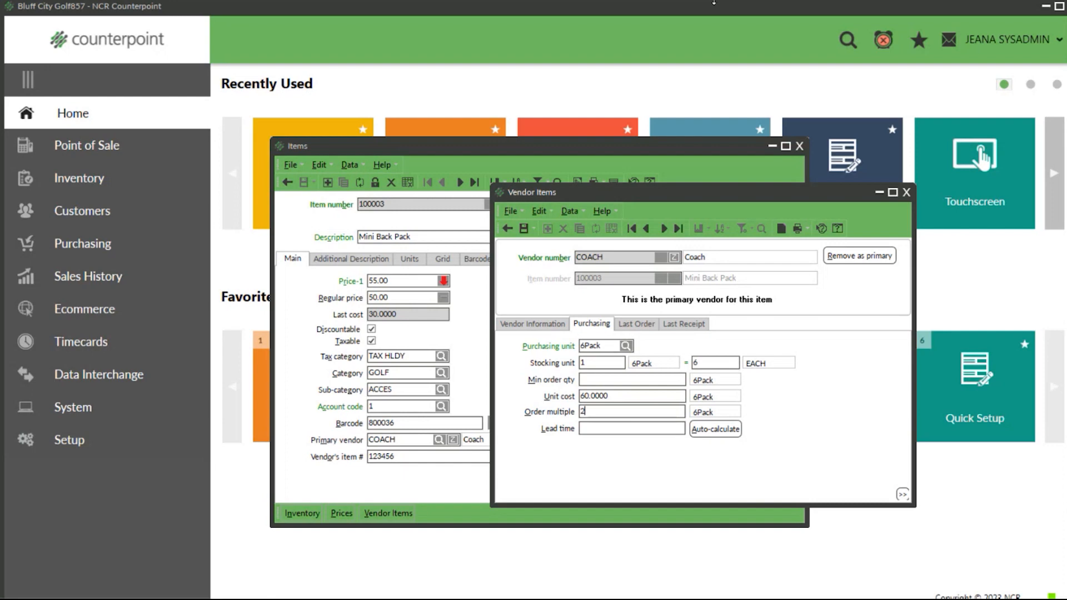
{"action": "key", "text": "BackSpace"}
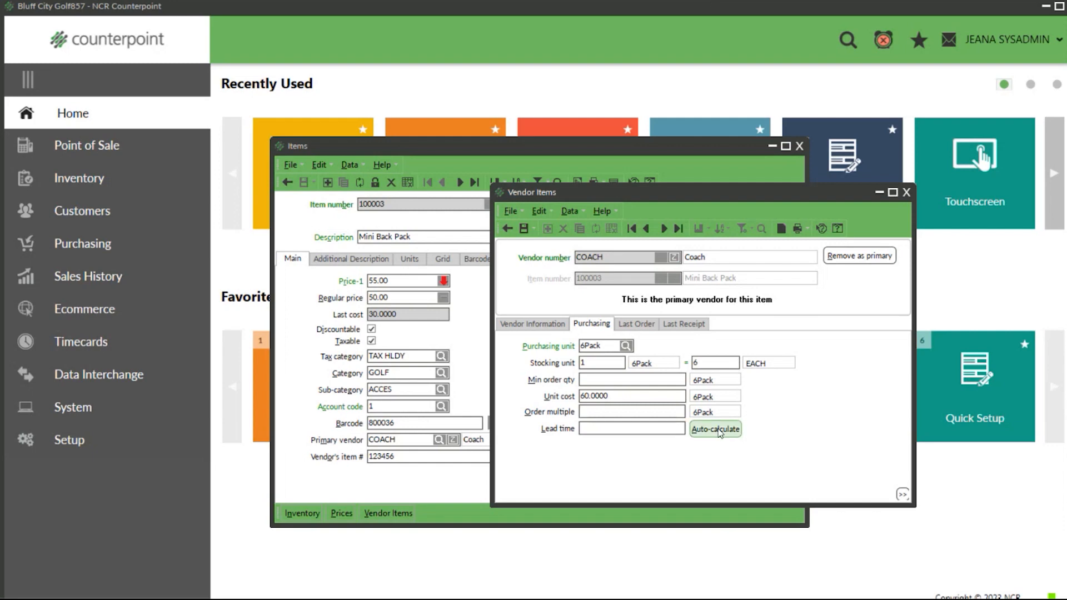
{"action": "left_click_drag", "start_coordinate": [770, 197], "coordinate": [620, 198]}
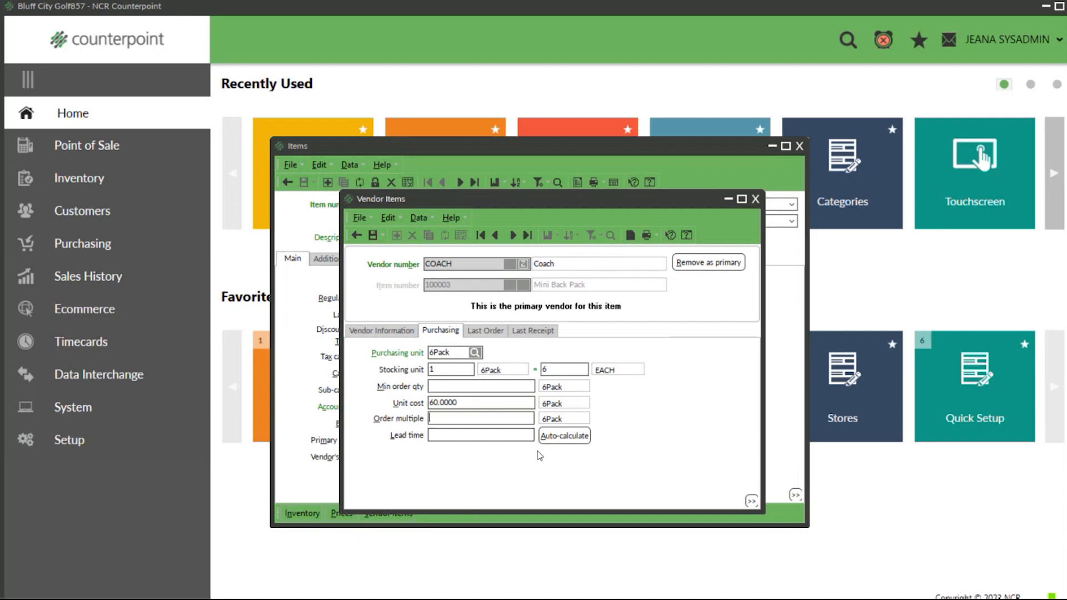
{"action": "left_click", "coordinate": [563, 436]}
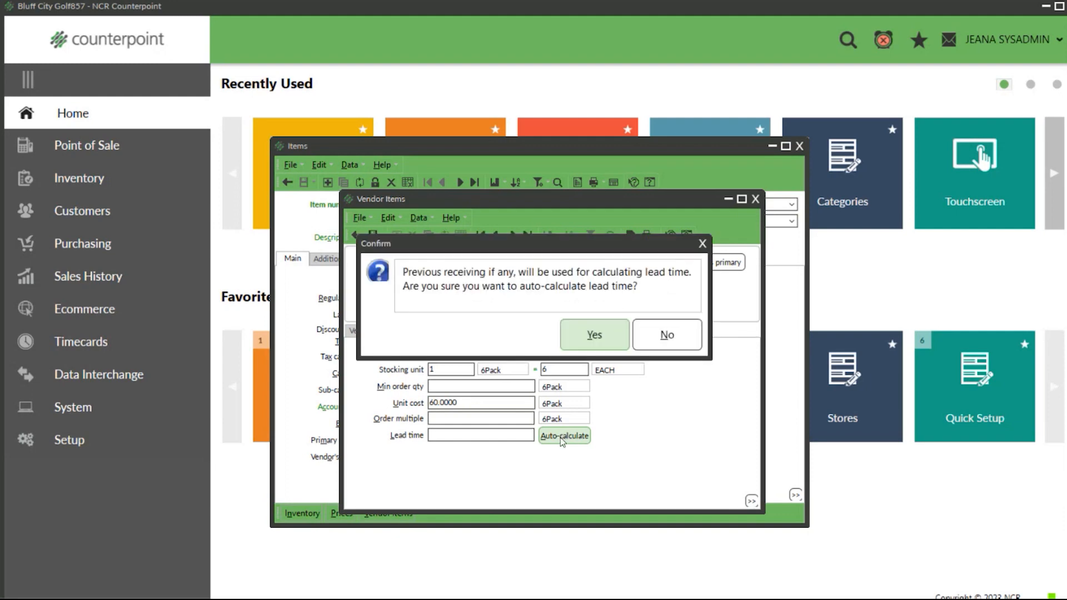
{"action": "left_click", "coordinate": [594, 336]}
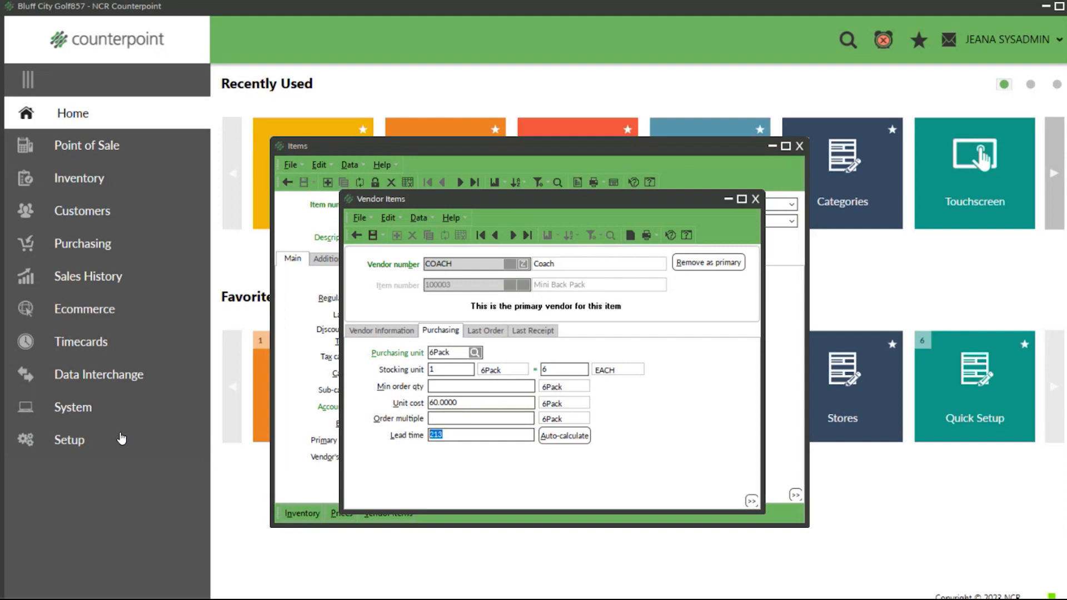
Step: Review the Mini Back Pack's last order and last receipt details, and close the vendor item and item records
{"action": "left_click", "coordinate": [485, 332]}
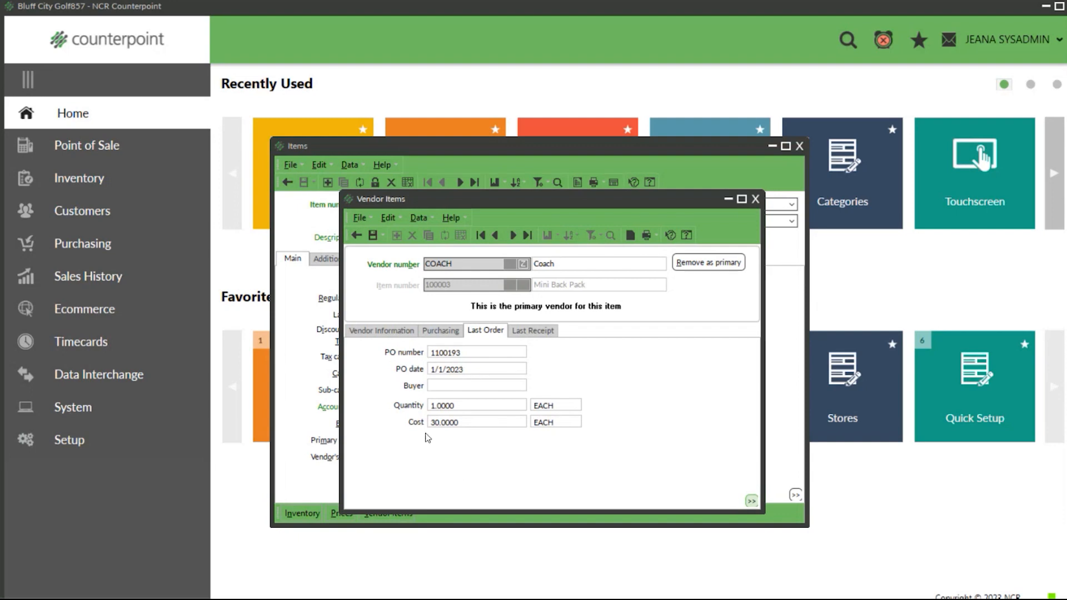
{"action": "left_click", "coordinate": [531, 331]}
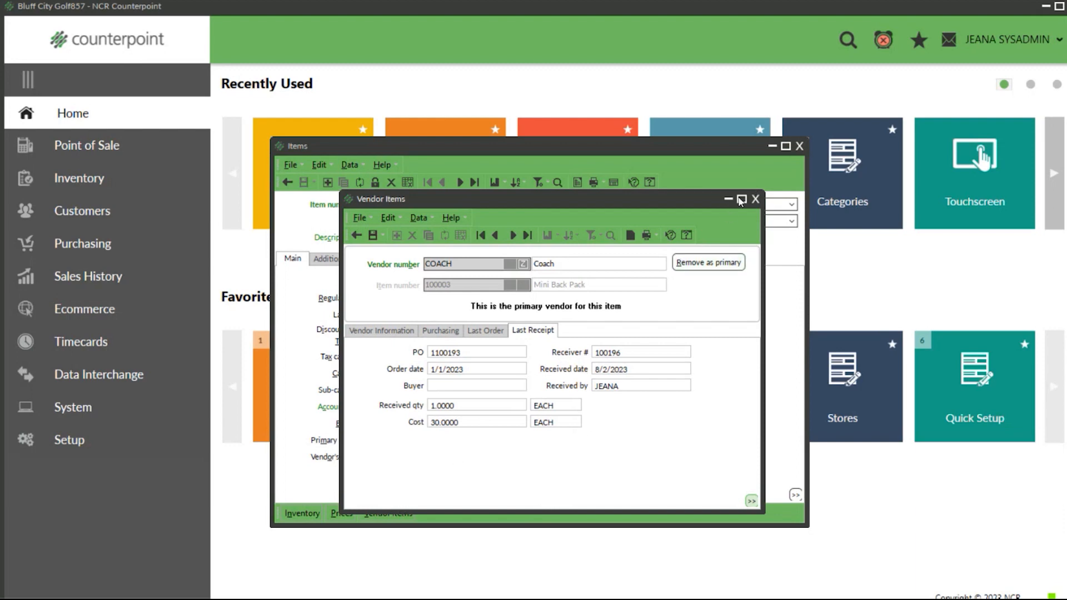
{"action": "left_click", "coordinate": [755, 199]}
{"action": "left_click", "coordinate": [515, 322]}
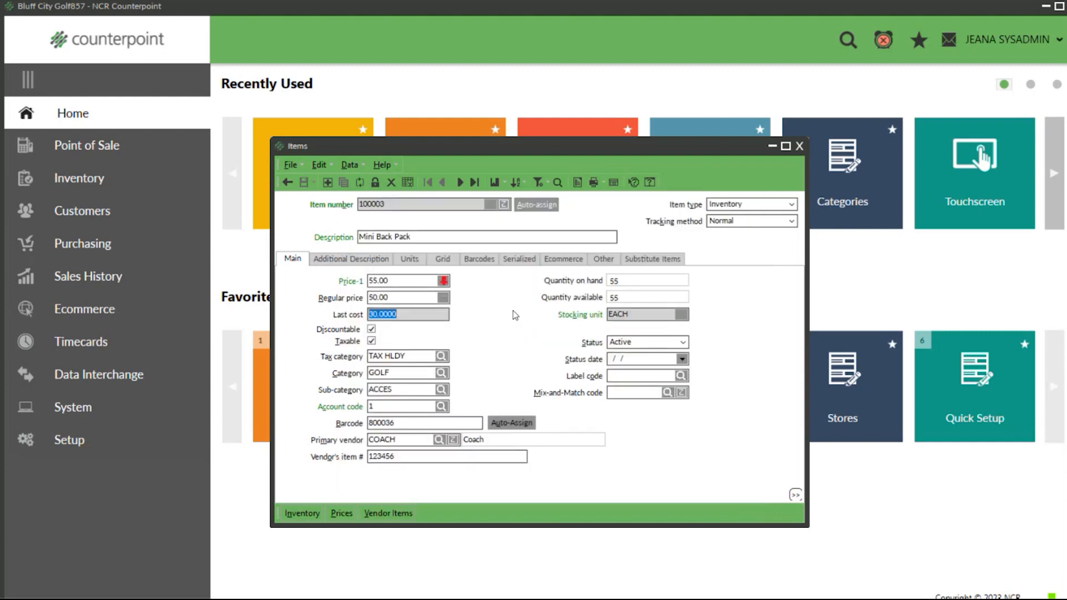
{"action": "left_click", "coordinate": [799, 145]}
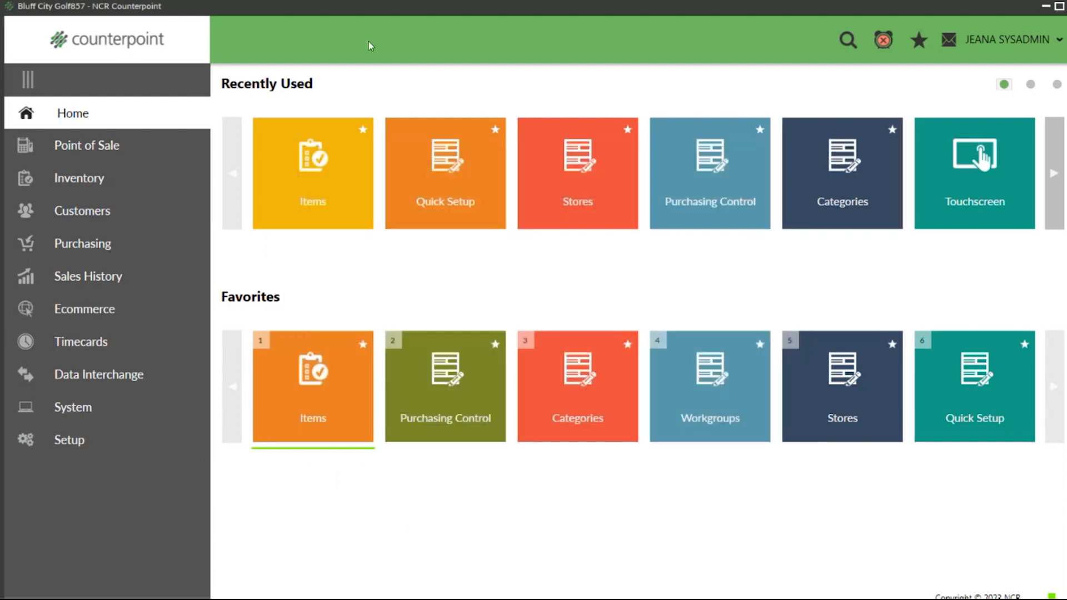
Step: Add the Last receiver #, Last recv PO, PO date and PO number columns to the purchasing Vendor Items list
{"action": "left_click", "coordinate": [78, 242]}
{"action": "left_click", "coordinate": [430, 168]}
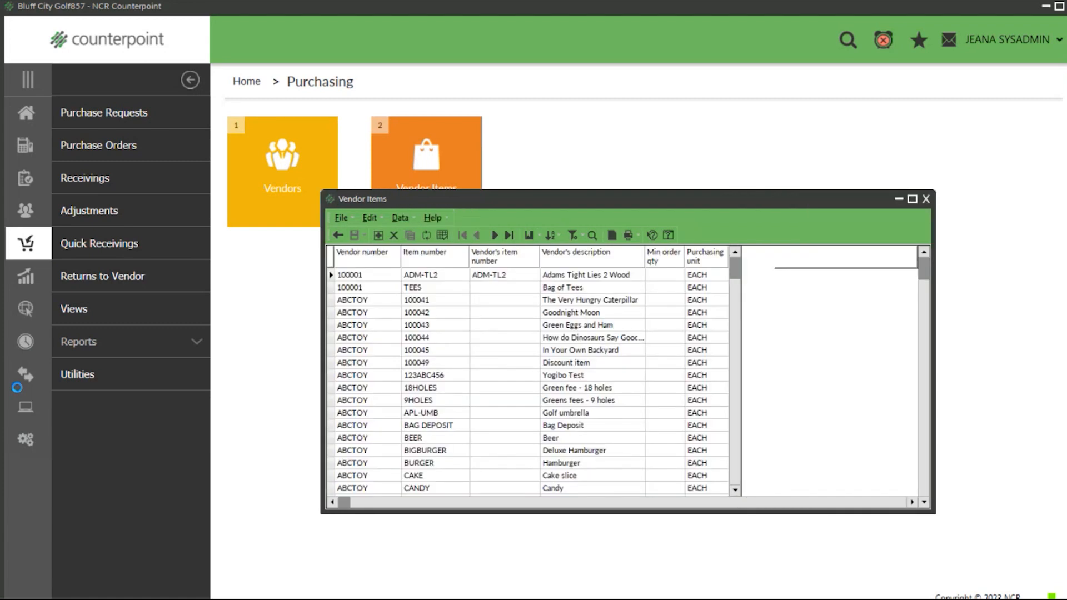
{"action": "right_click", "coordinate": [493, 253]}
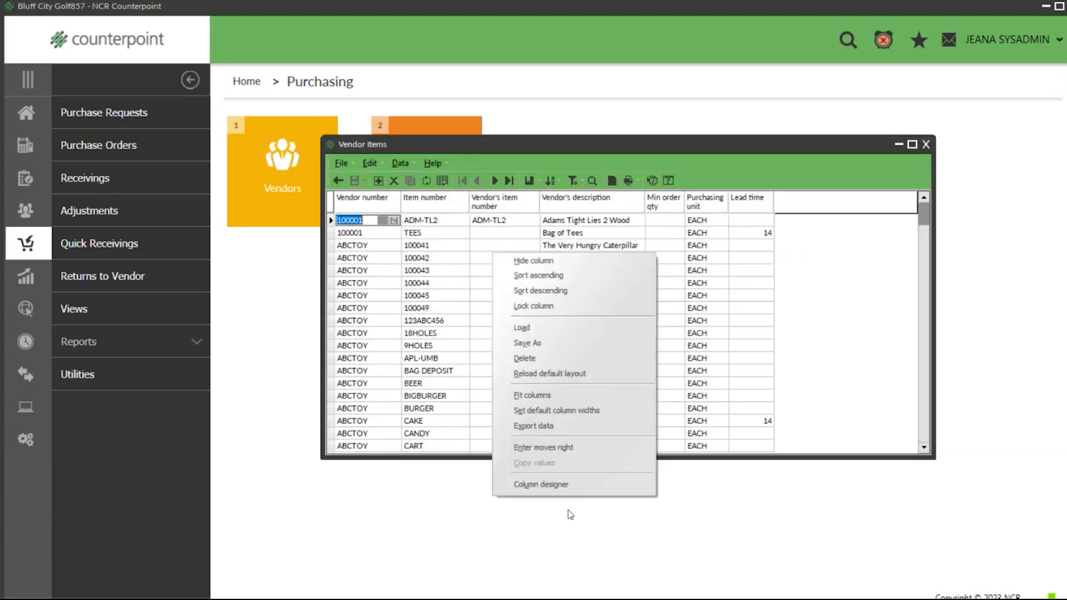
{"action": "left_click", "coordinate": [568, 488]}
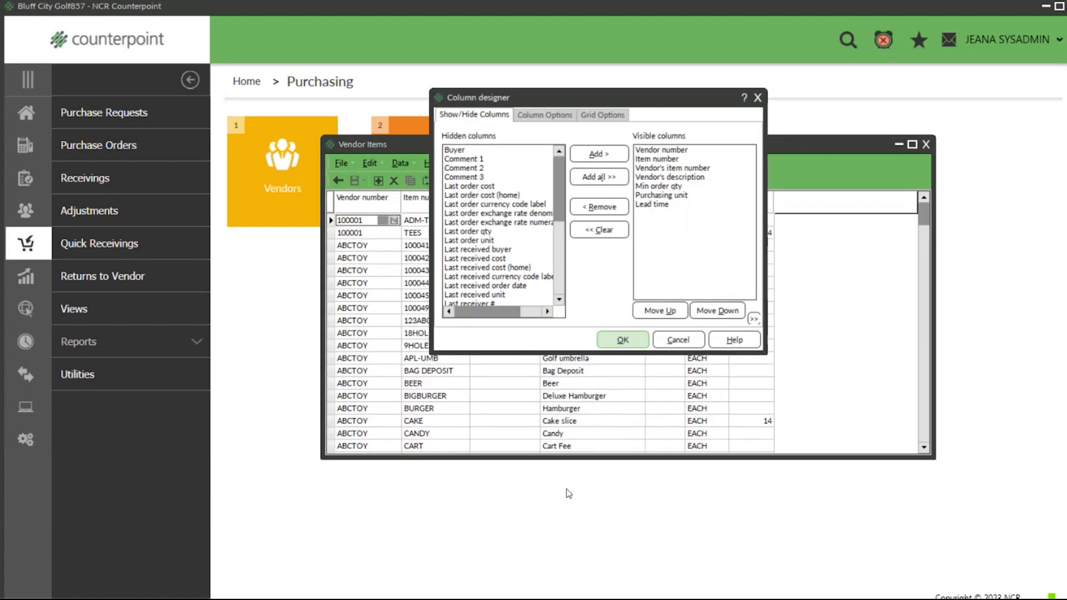
{"action": "scroll", "coordinate": [471, 228], "scroll_direction": "down", "scroll_amount": 2}
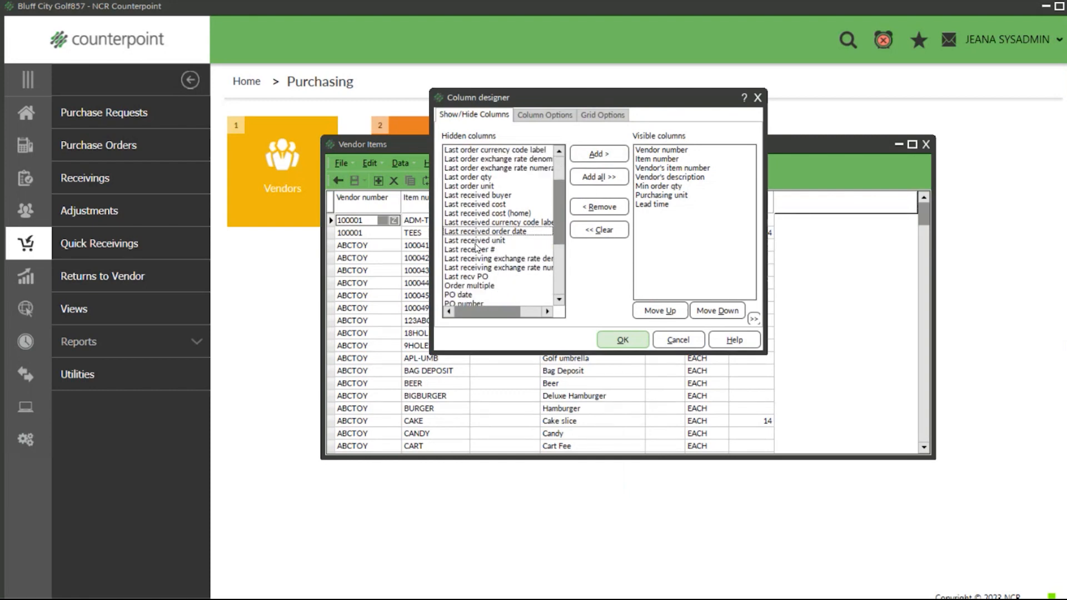
{"action": "double_click", "coordinate": [477, 250]}
{"action": "double_click", "coordinate": [475, 267]}
{"action": "double_click", "coordinate": [470, 277]}
{"action": "double_click", "coordinate": [473, 278]}
{"action": "left_click", "coordinate": [623, 340]}
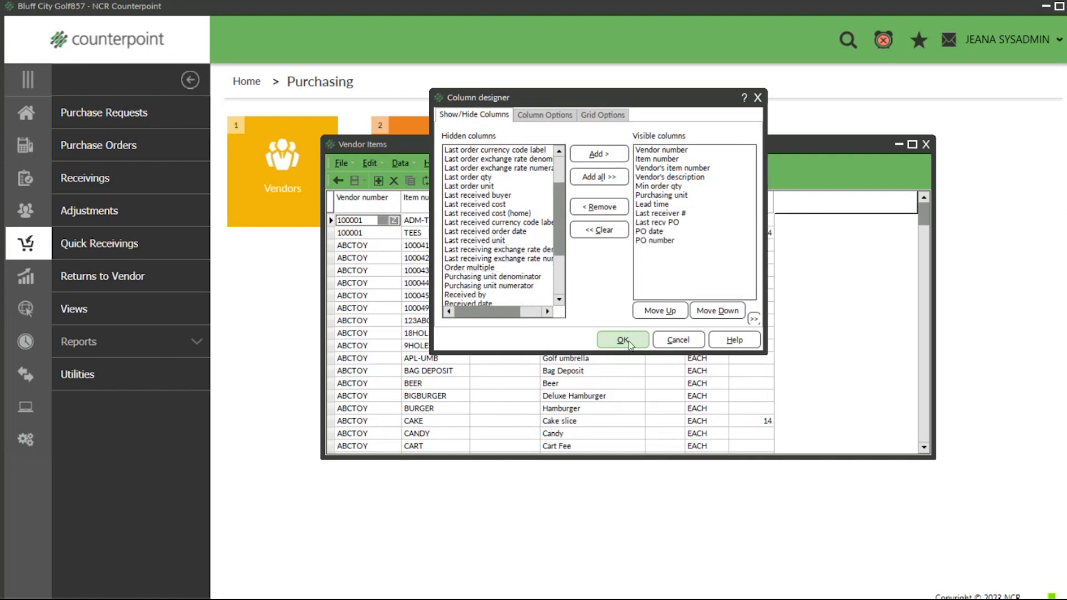
{"action": "left_click_drag", "start_coordinate": [935, 261], "coordinate": [1048, 261]}
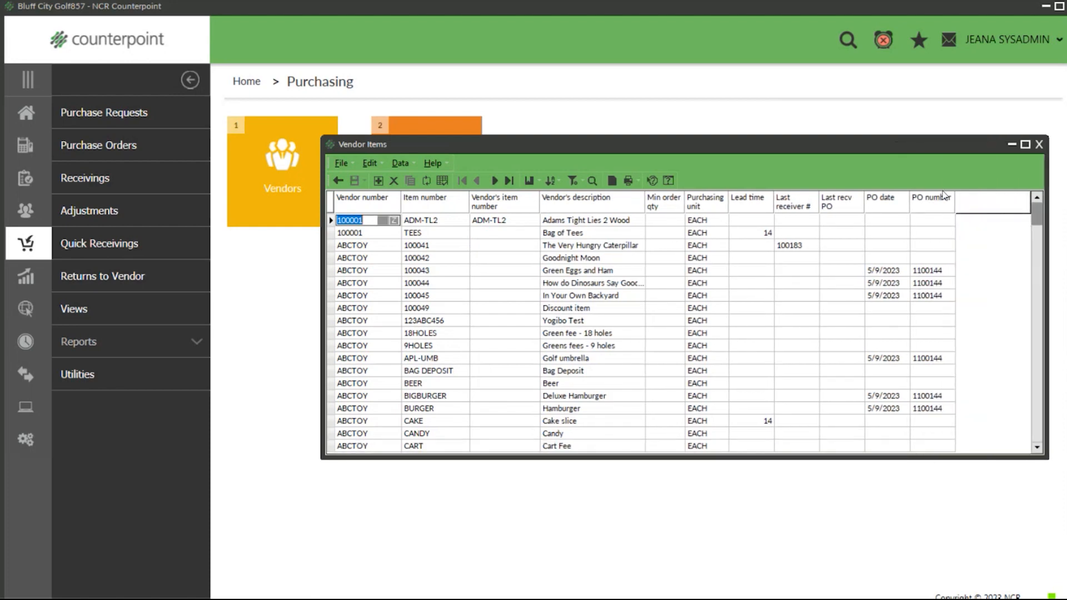
Step: Close the Vendor Items list and minimize Counterpoint to return to the presentation slides
{"action": "left_click", "coordinate": [1039, 145]}
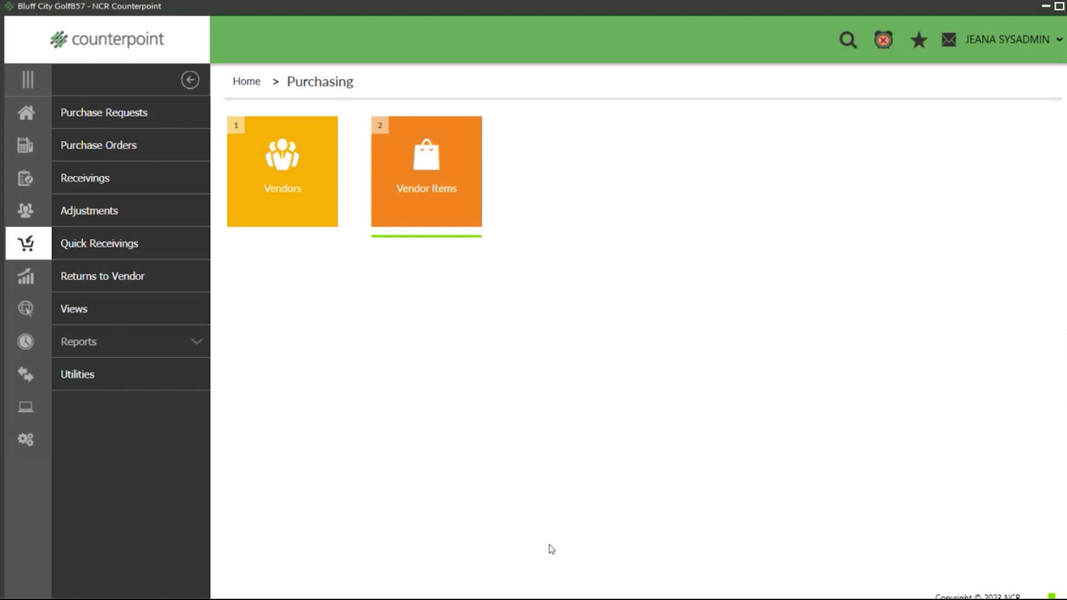
{"action": "left_click", "coordinate": [1046, 8]}
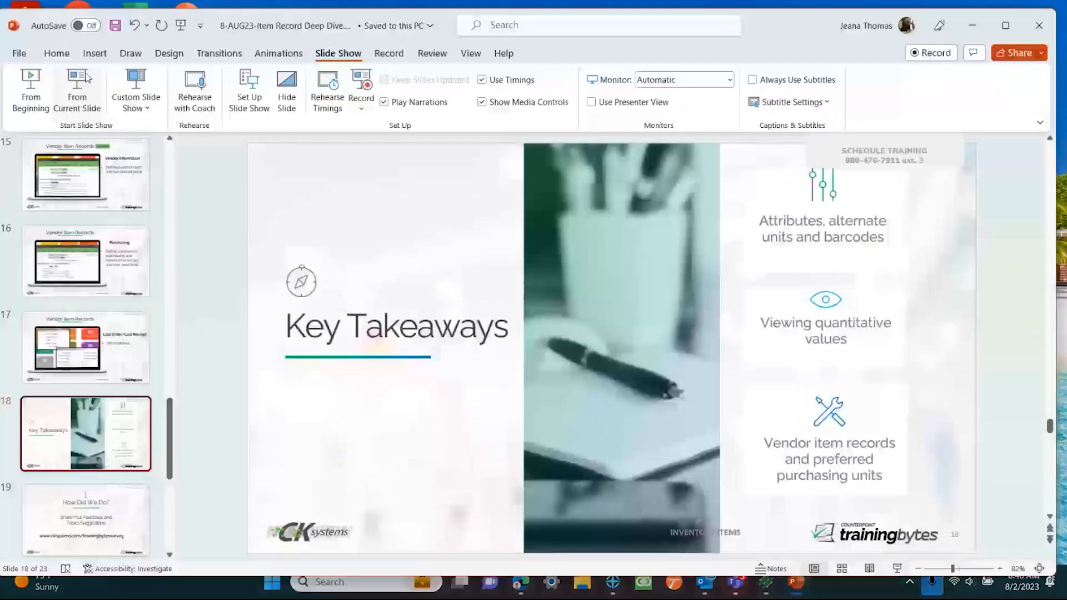
{"action": "left_click", "coordinate": [81, 82]}
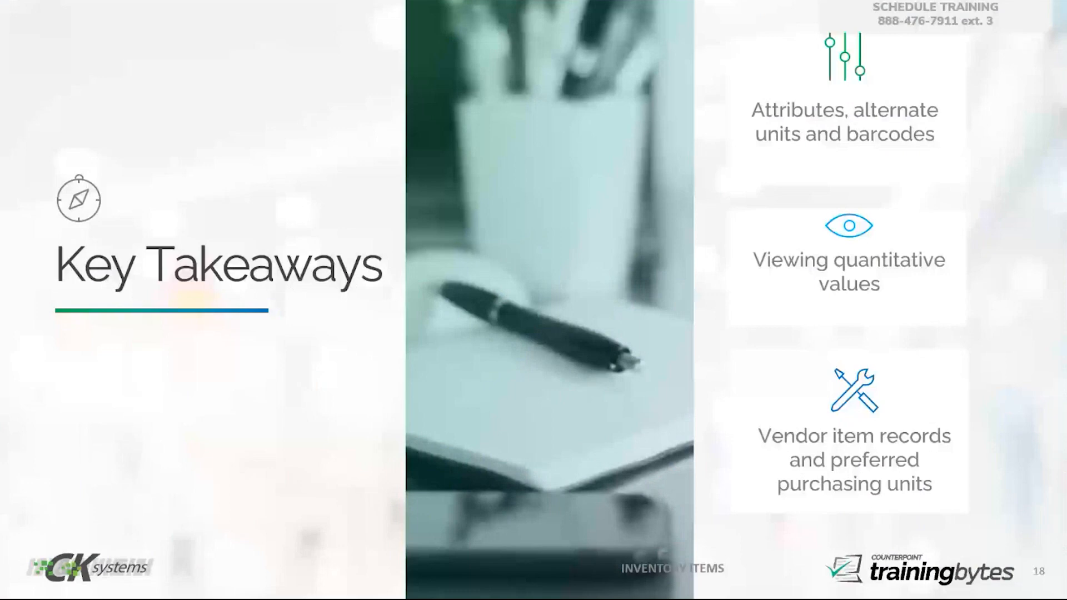